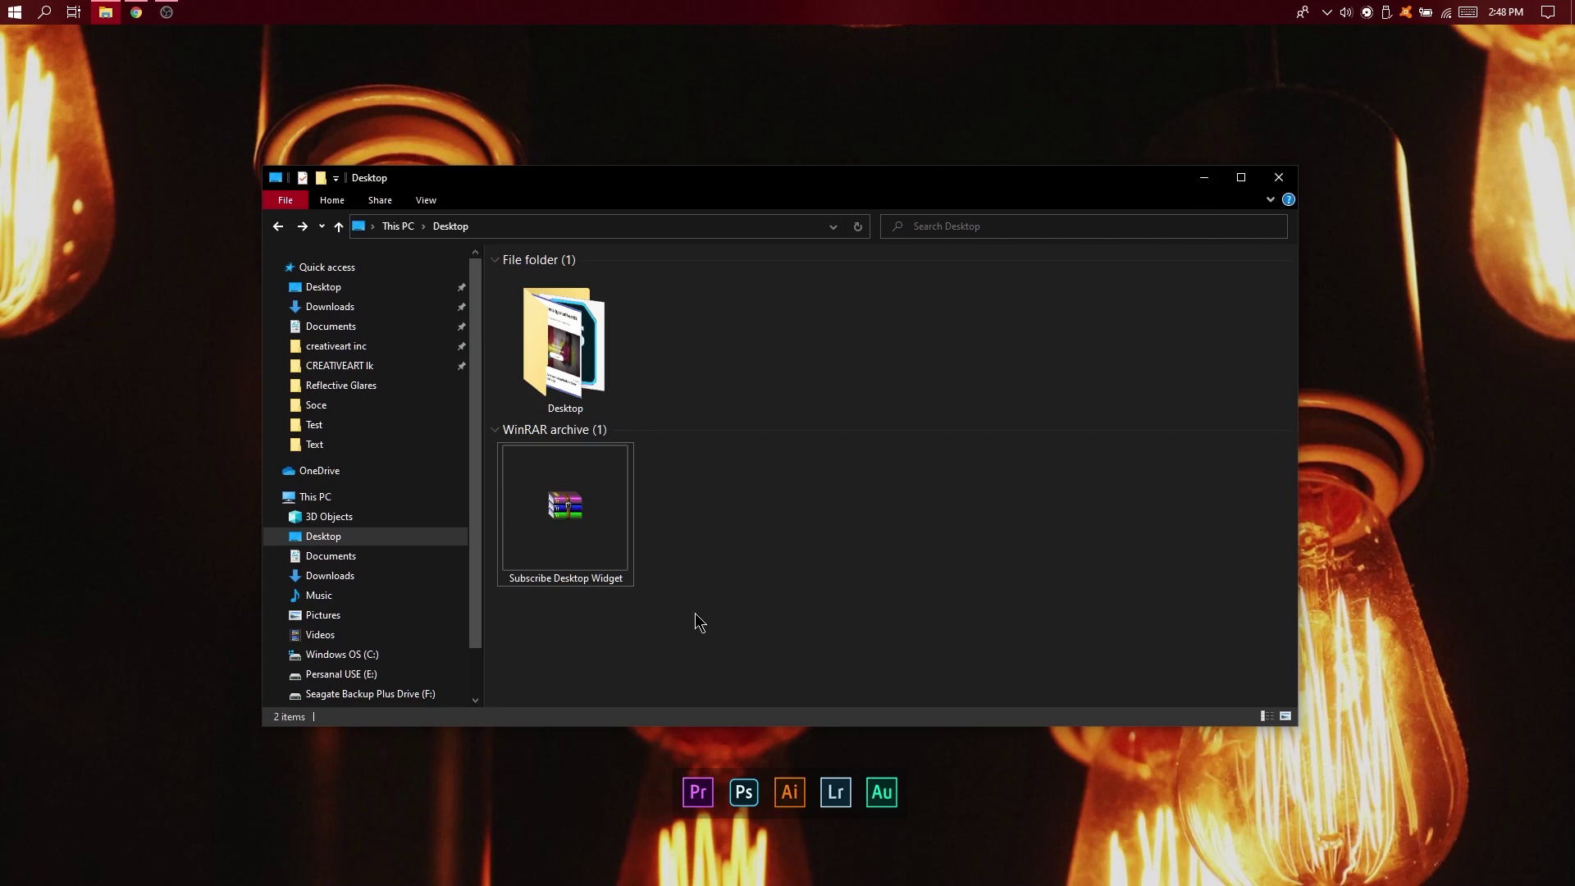
# Step: Extract the Subscribe Desktop Widget archive with 7-Zip into a folder of the same name on the Desktop
pyautogui.click(598, 533)
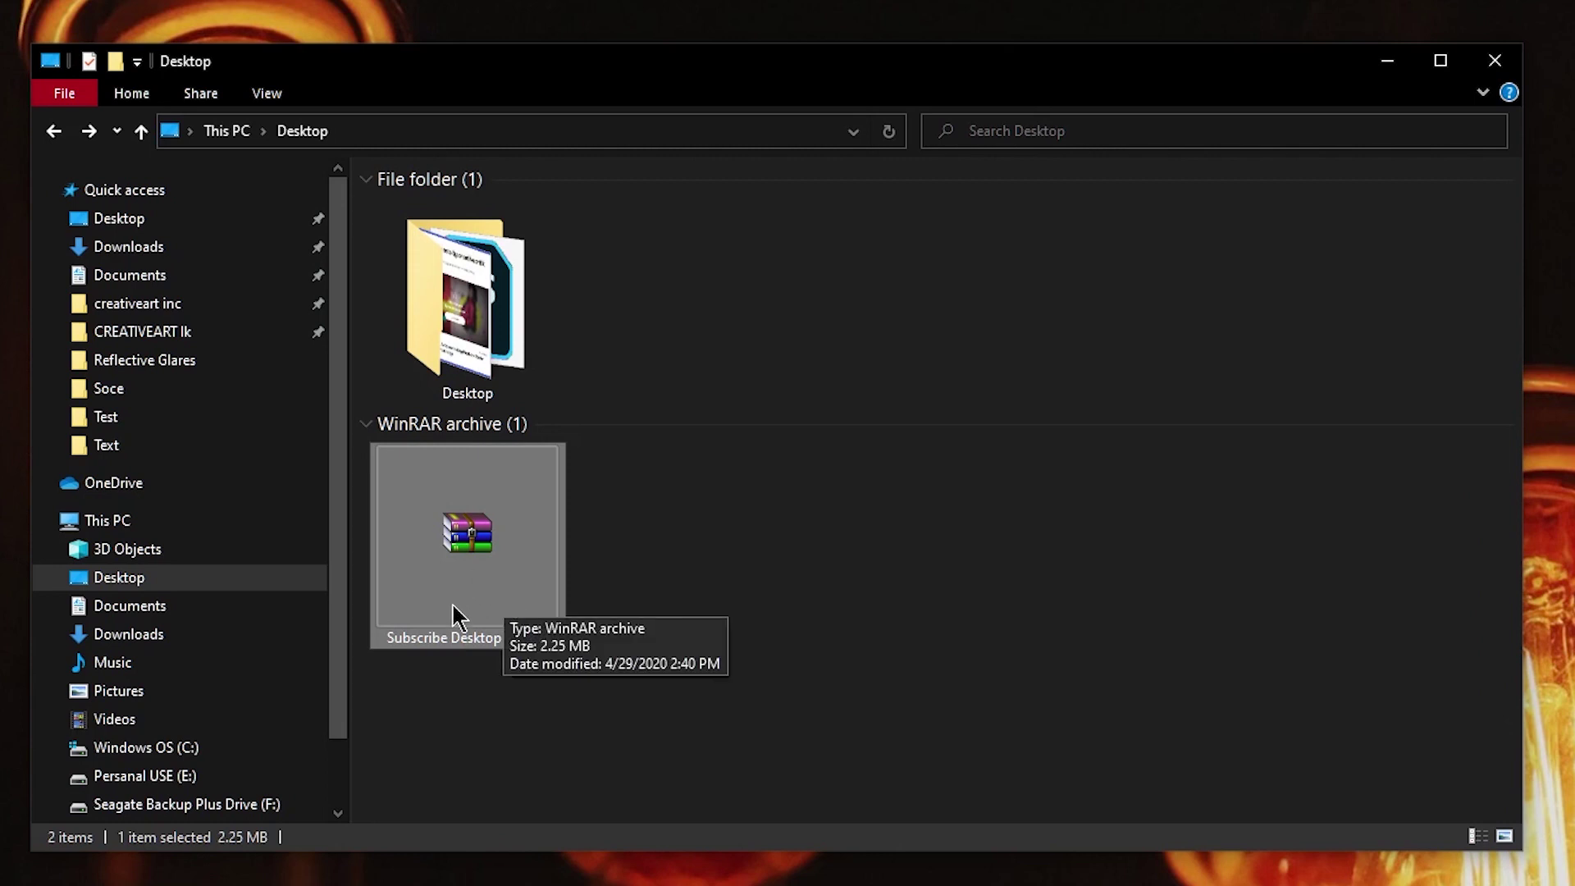
pyautogui.rightClick(498, 555)
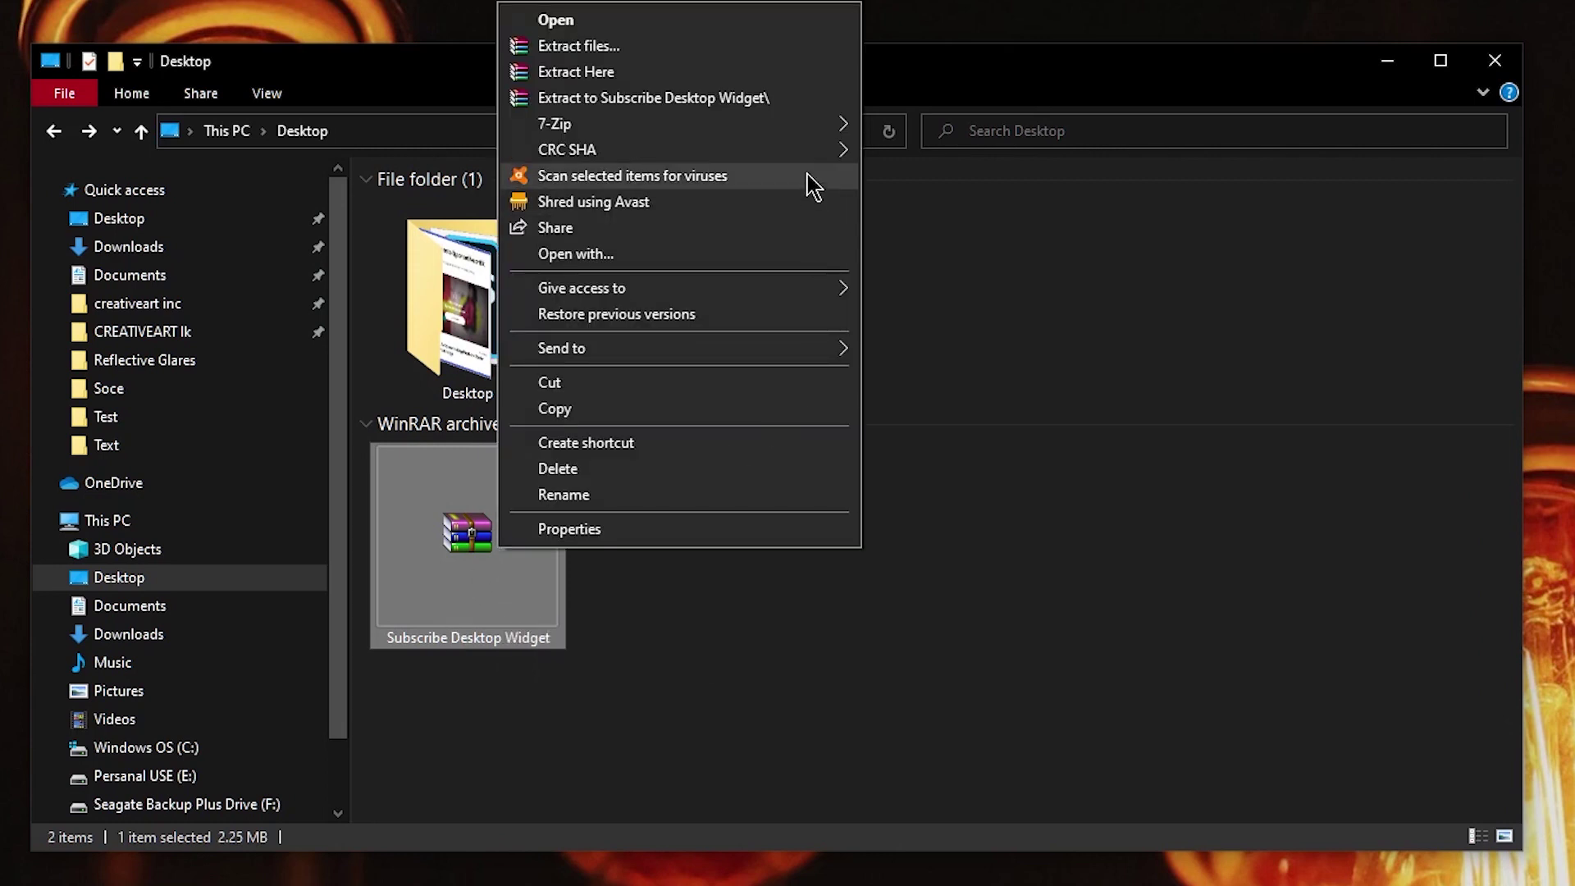
pyautogui.moveTo(841, 137)
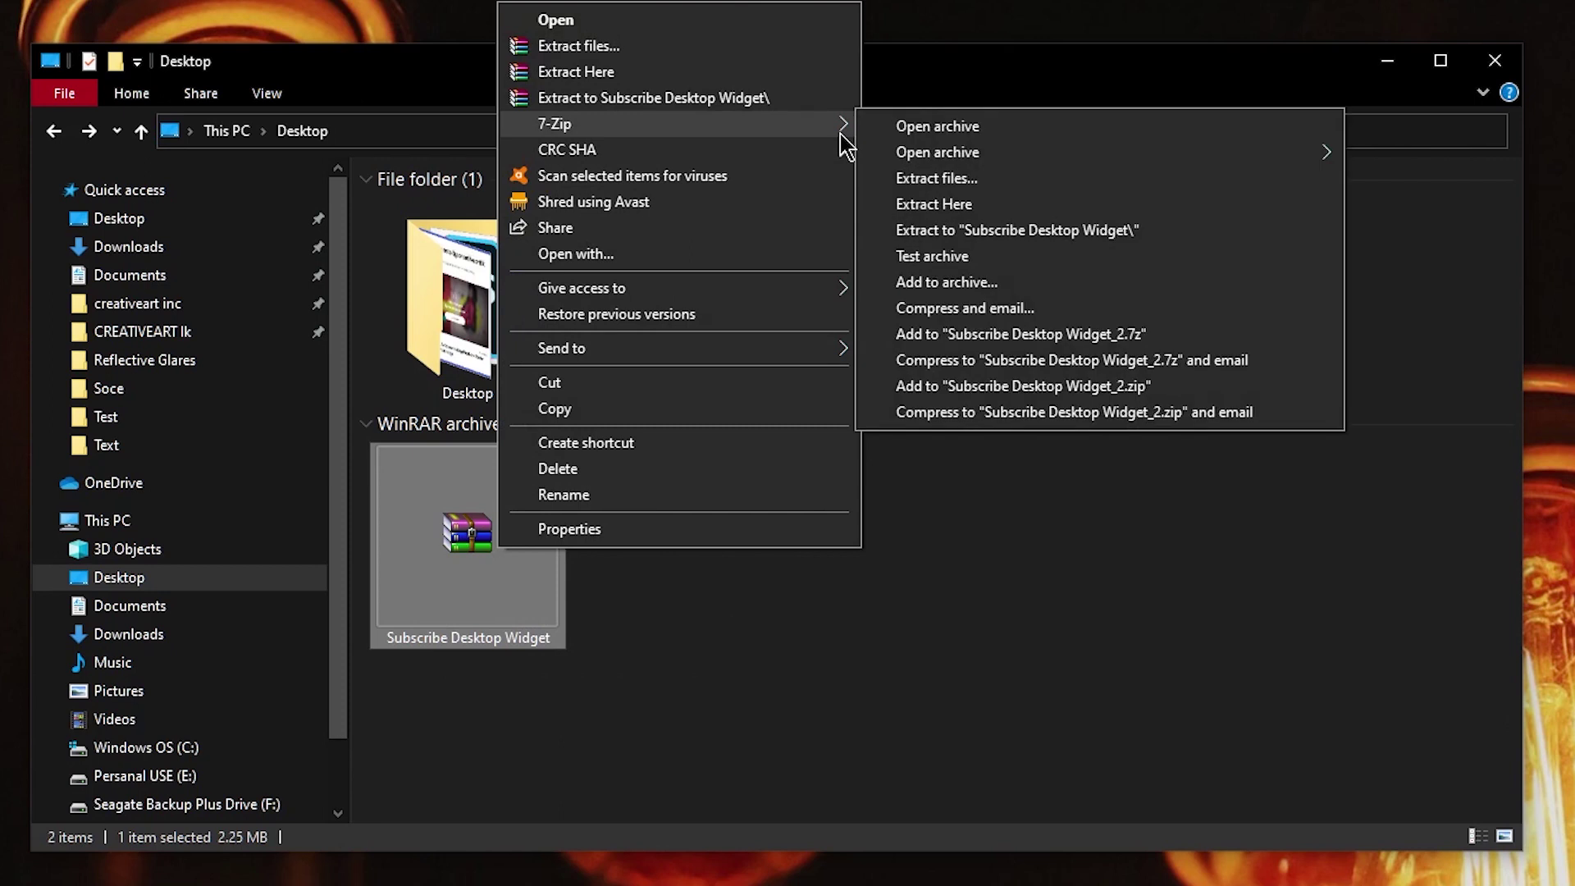
pyautogui.click(1024, 231)
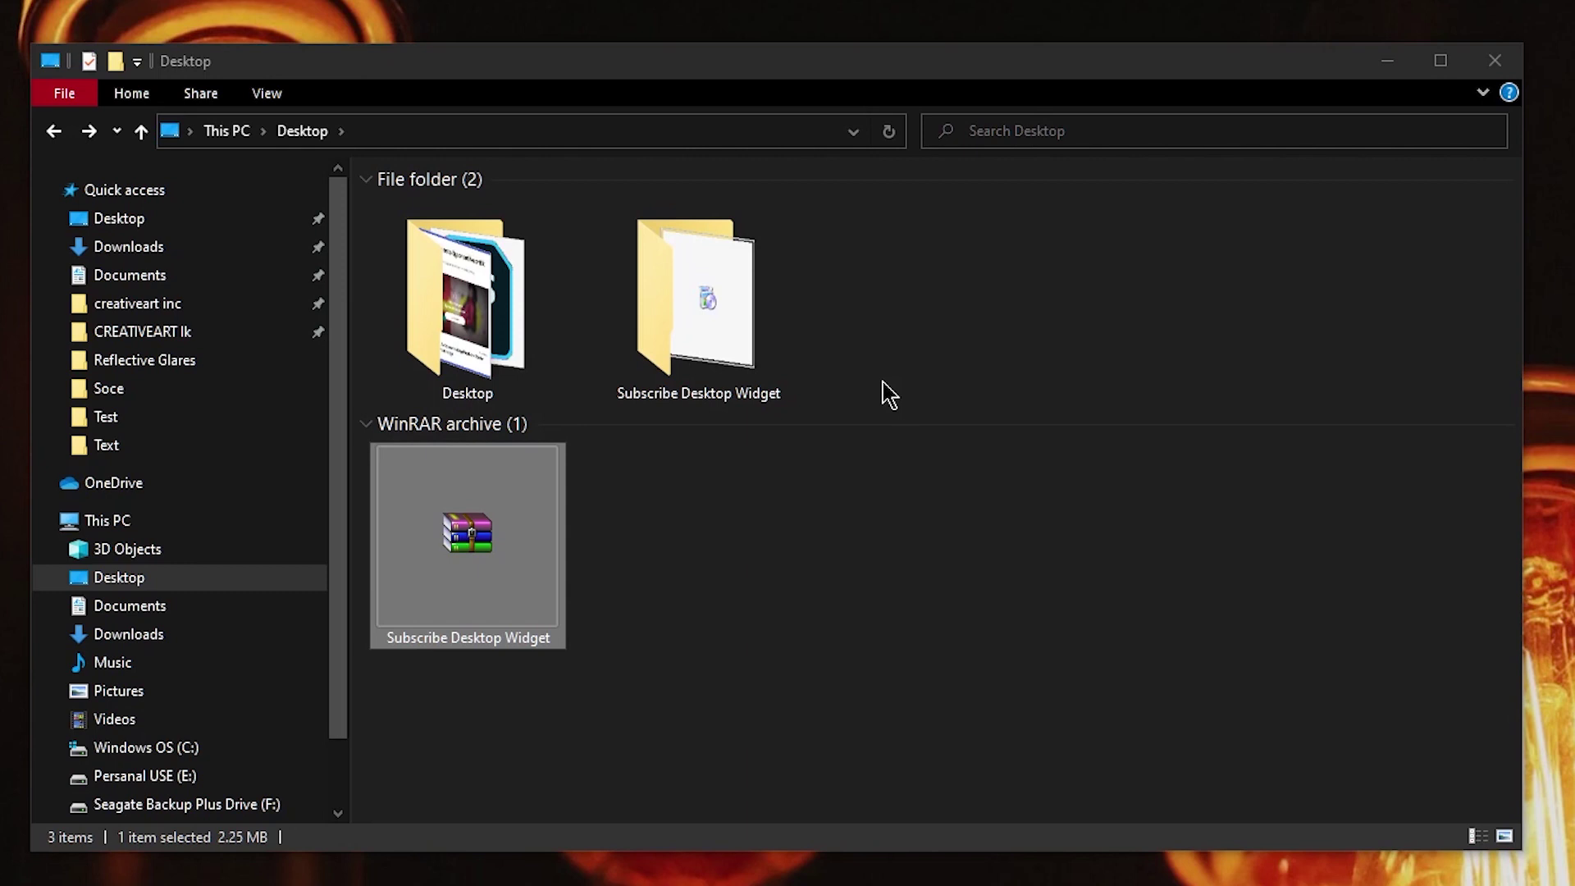
# Step: Open the extracted Subscribe Desktop Widget folder
pyautogui.click(716, 359)
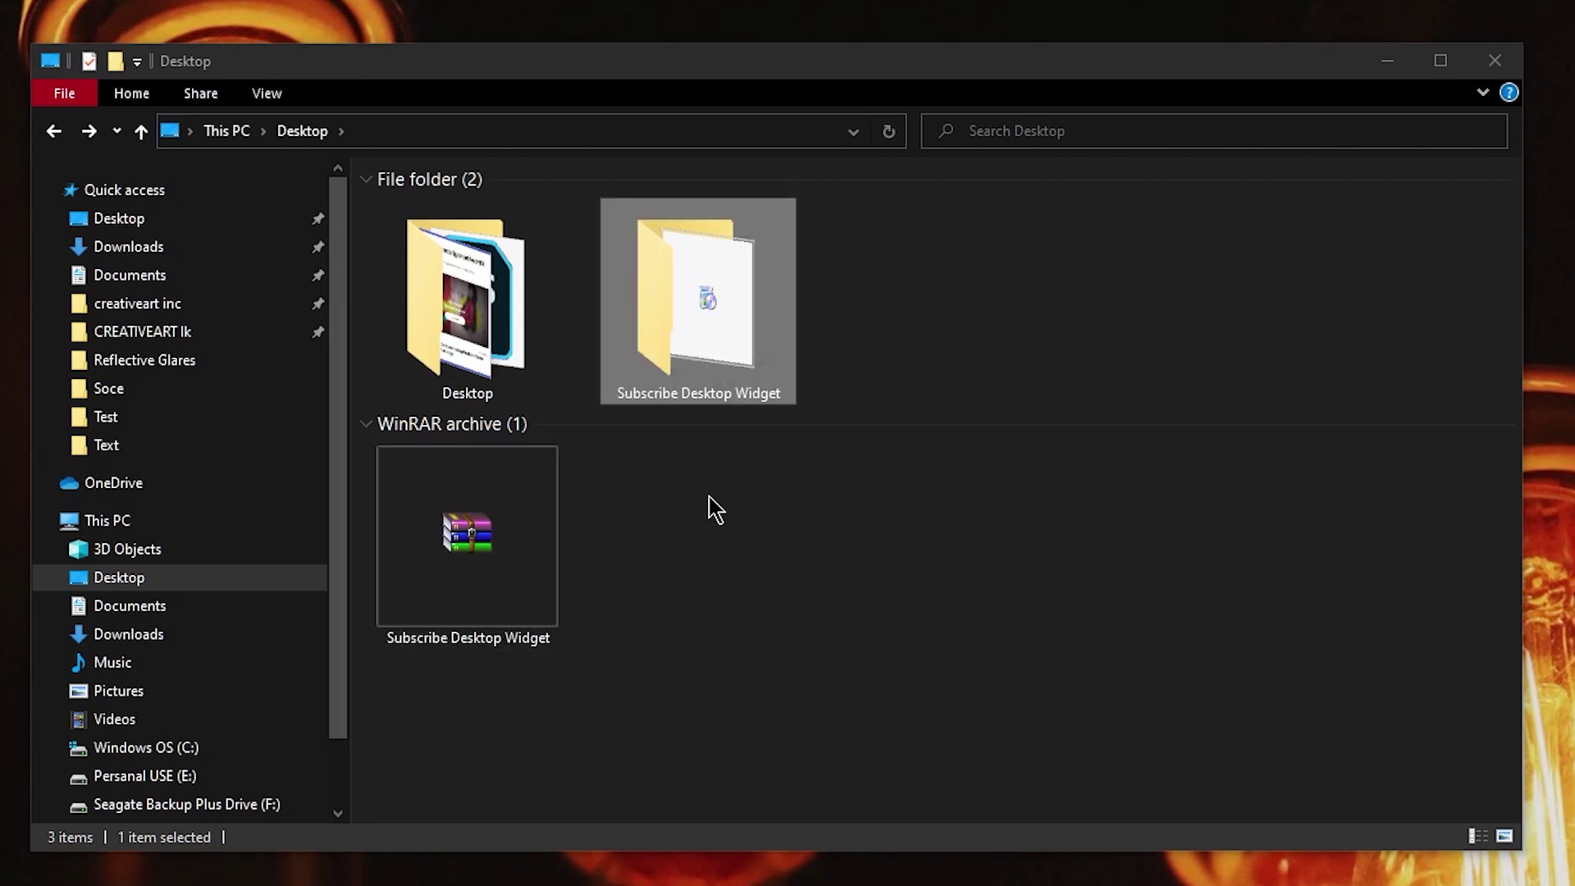
pyautogui.click(496, 318)
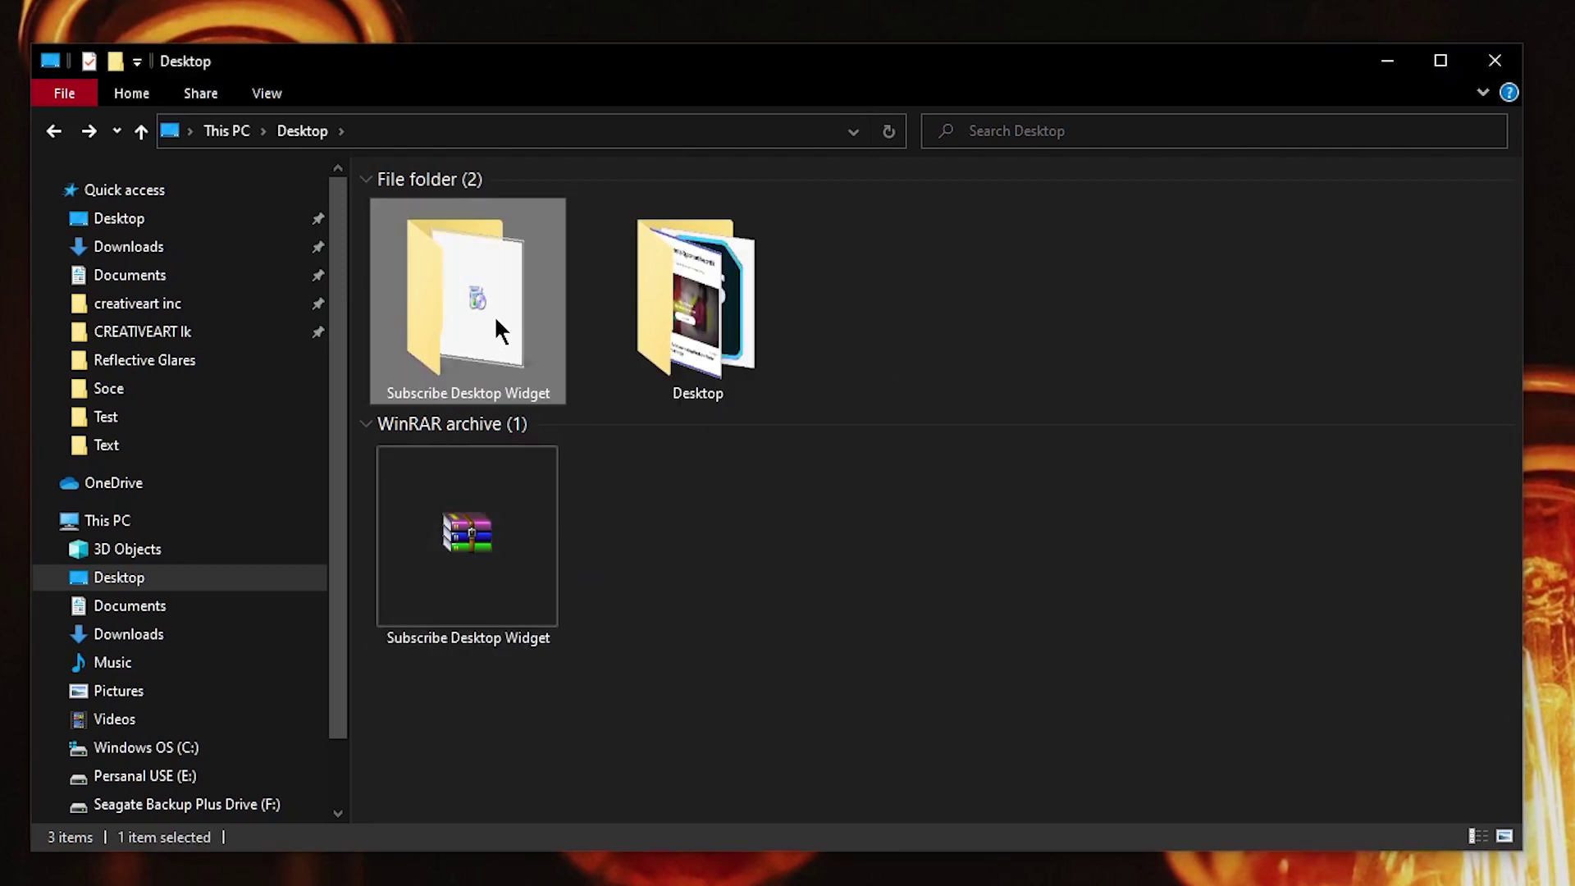
pyautogui.doubleClick(495, 319)
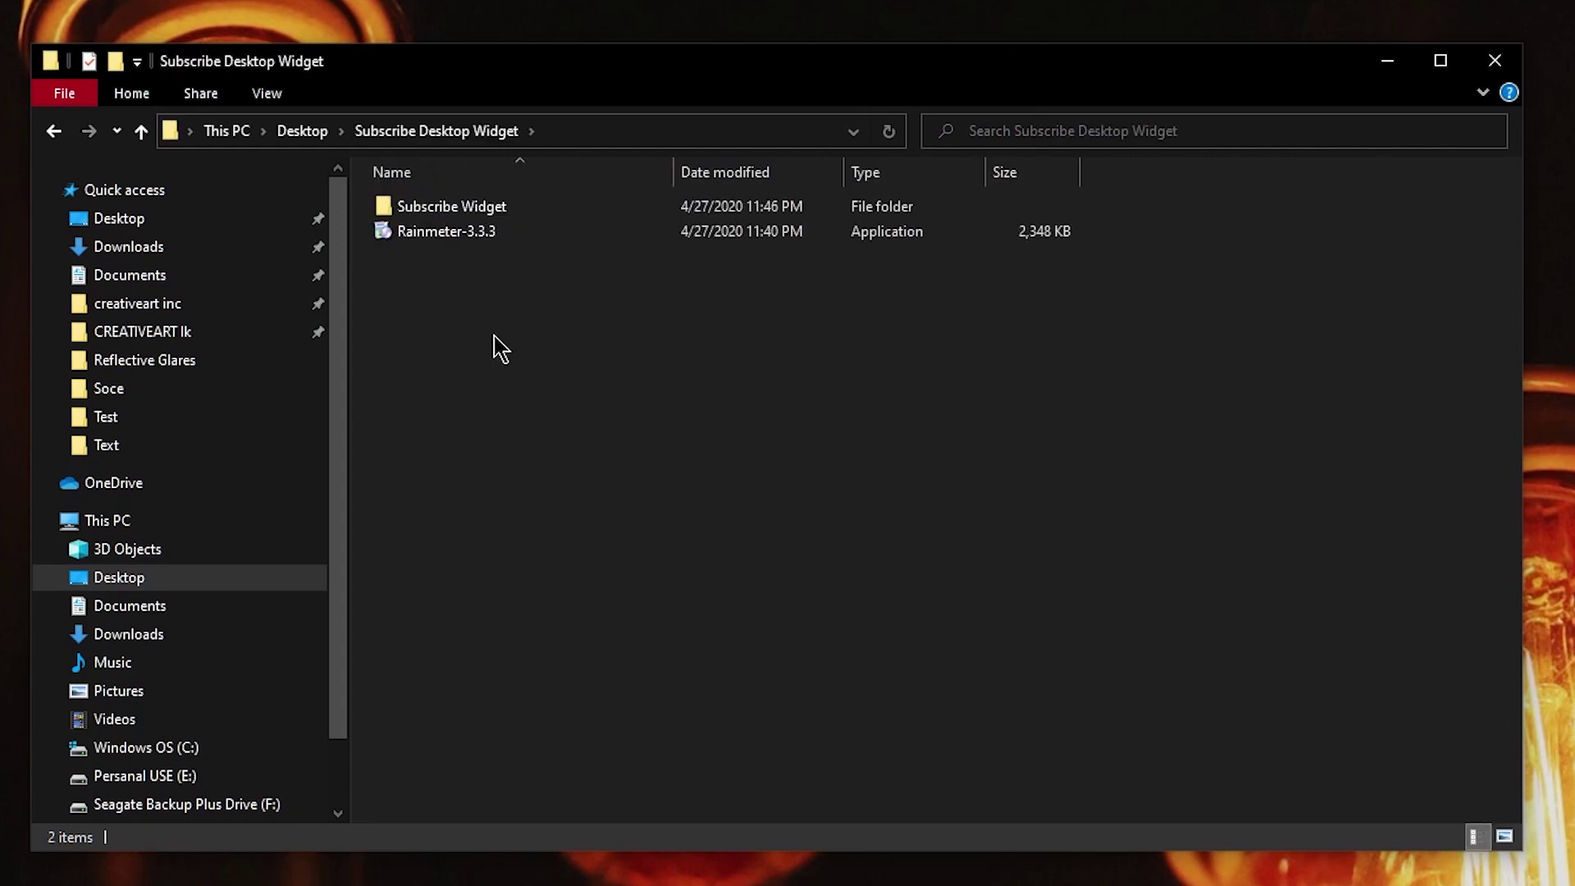
# Step: Install Rainmeter-3.3.3 in English using the standard installation, and finish the setup with Run Rainmeter enabled
pyautogui.doubleClick(440, 238)
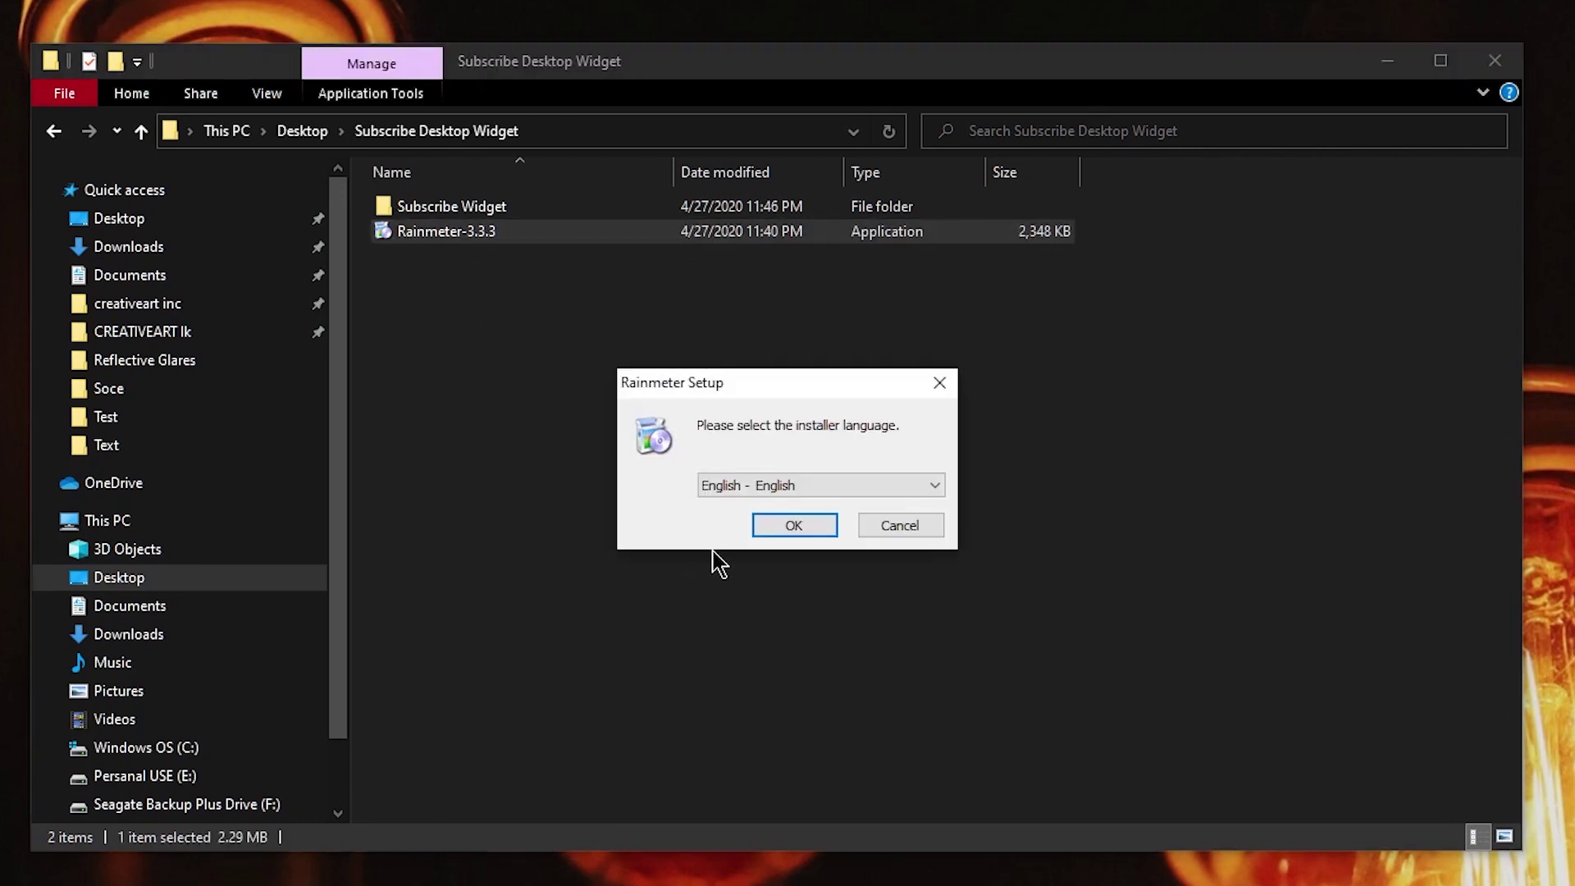
pyautogui.click(795, 526)
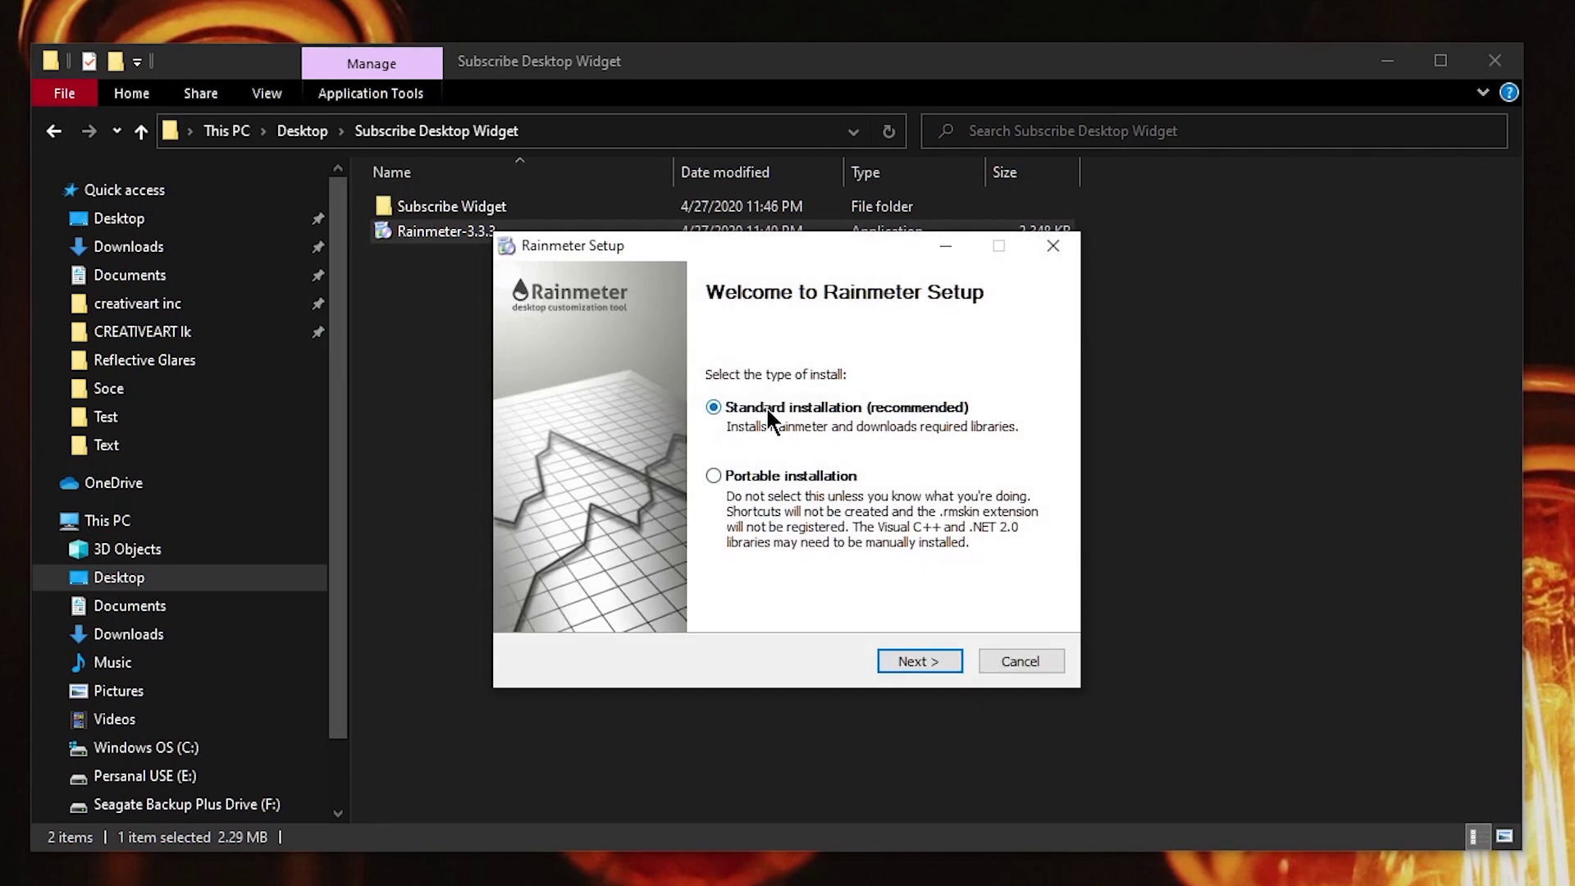
pyautogui.click(932, 656)
pyautogui.click(932, 657)
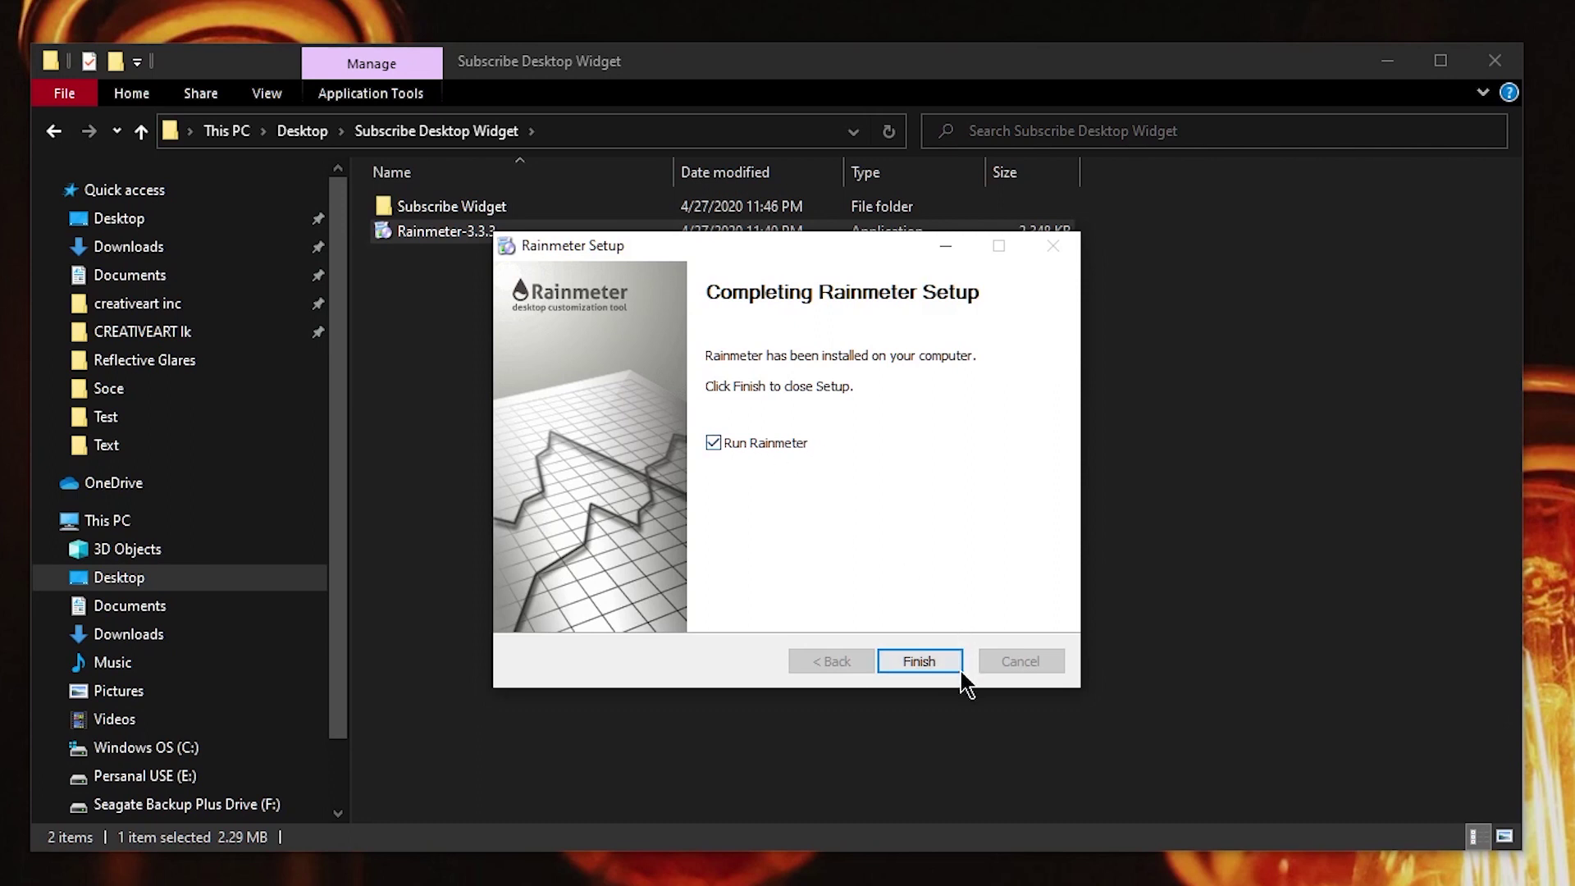
pyautogui.click(932, 656)
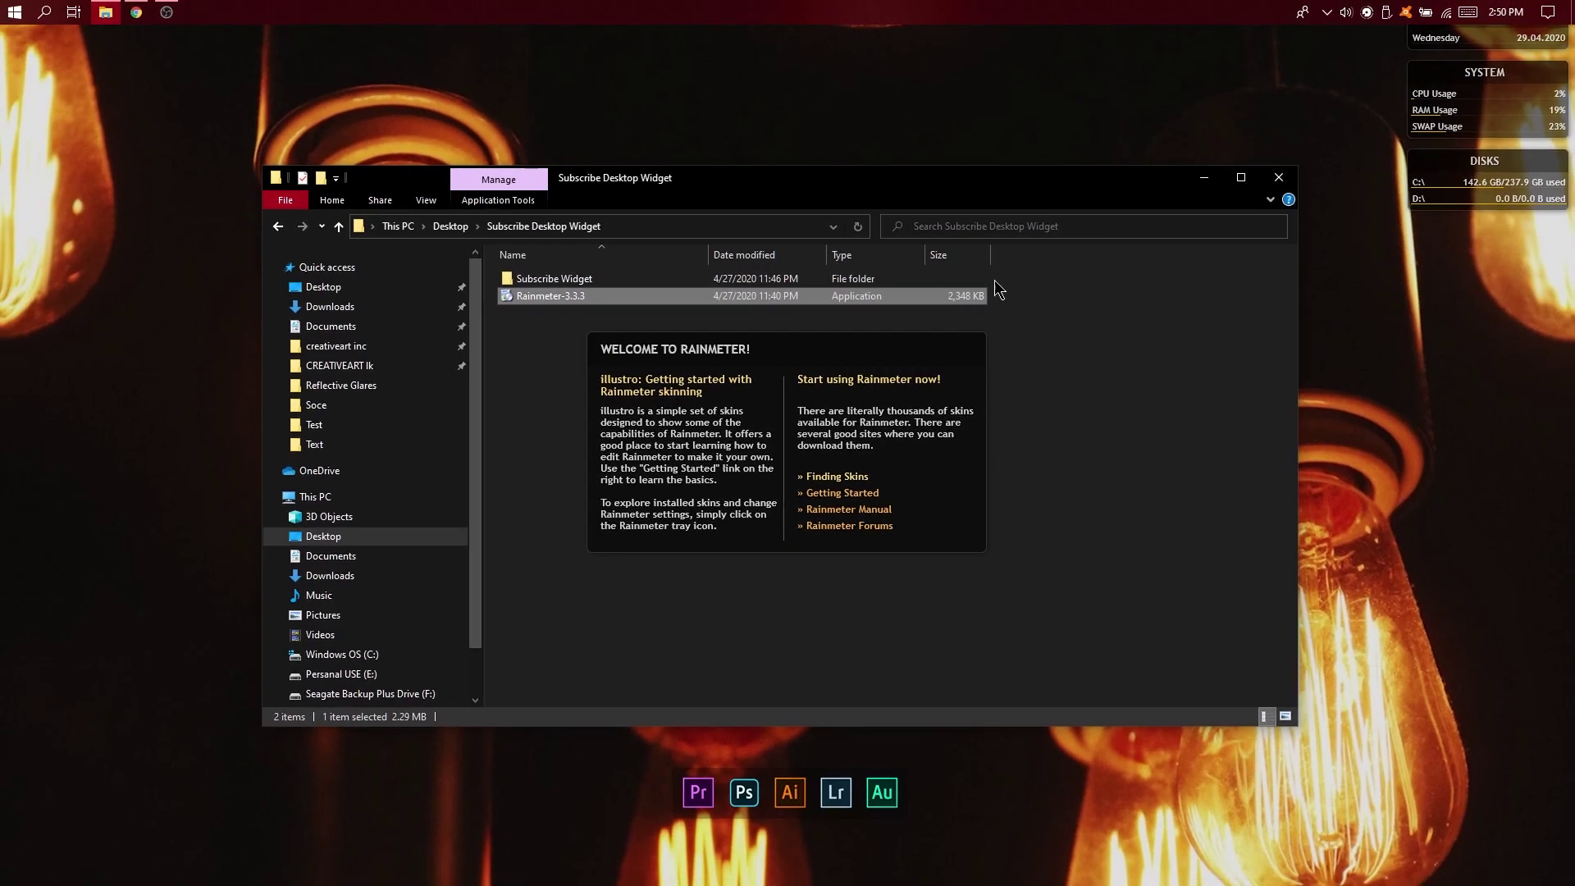
# Step: Minimize the file window, move the illustro Welcome widget higher on the desktop and unload its skin
pyautogui.click(1204, 177)
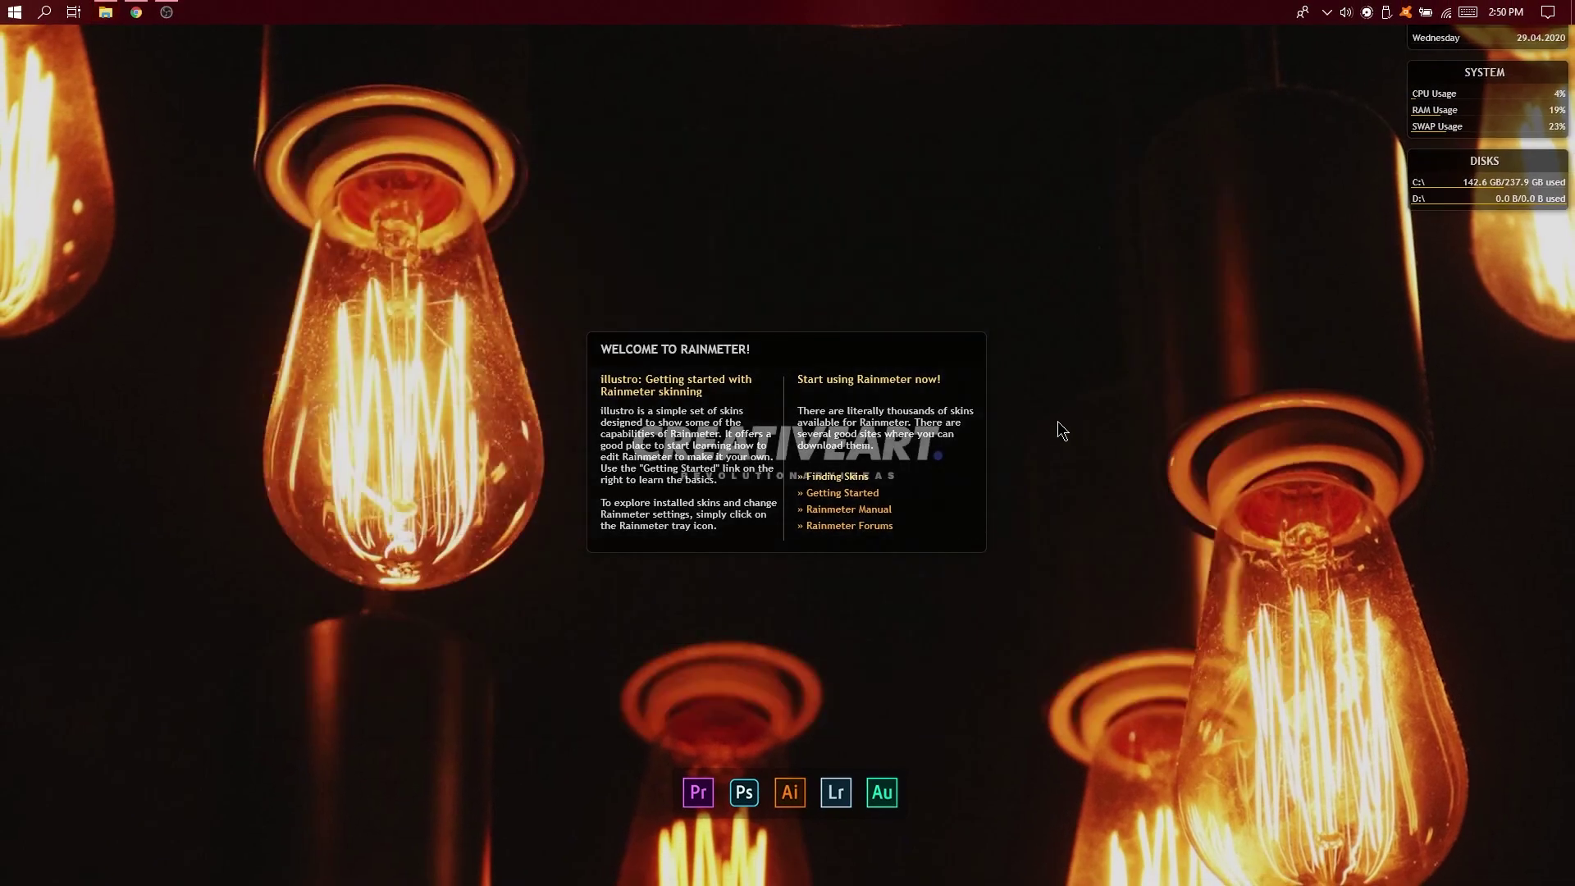
pyautogui.moveTo(865, 377); pyautogui.dragTo(868, 201)
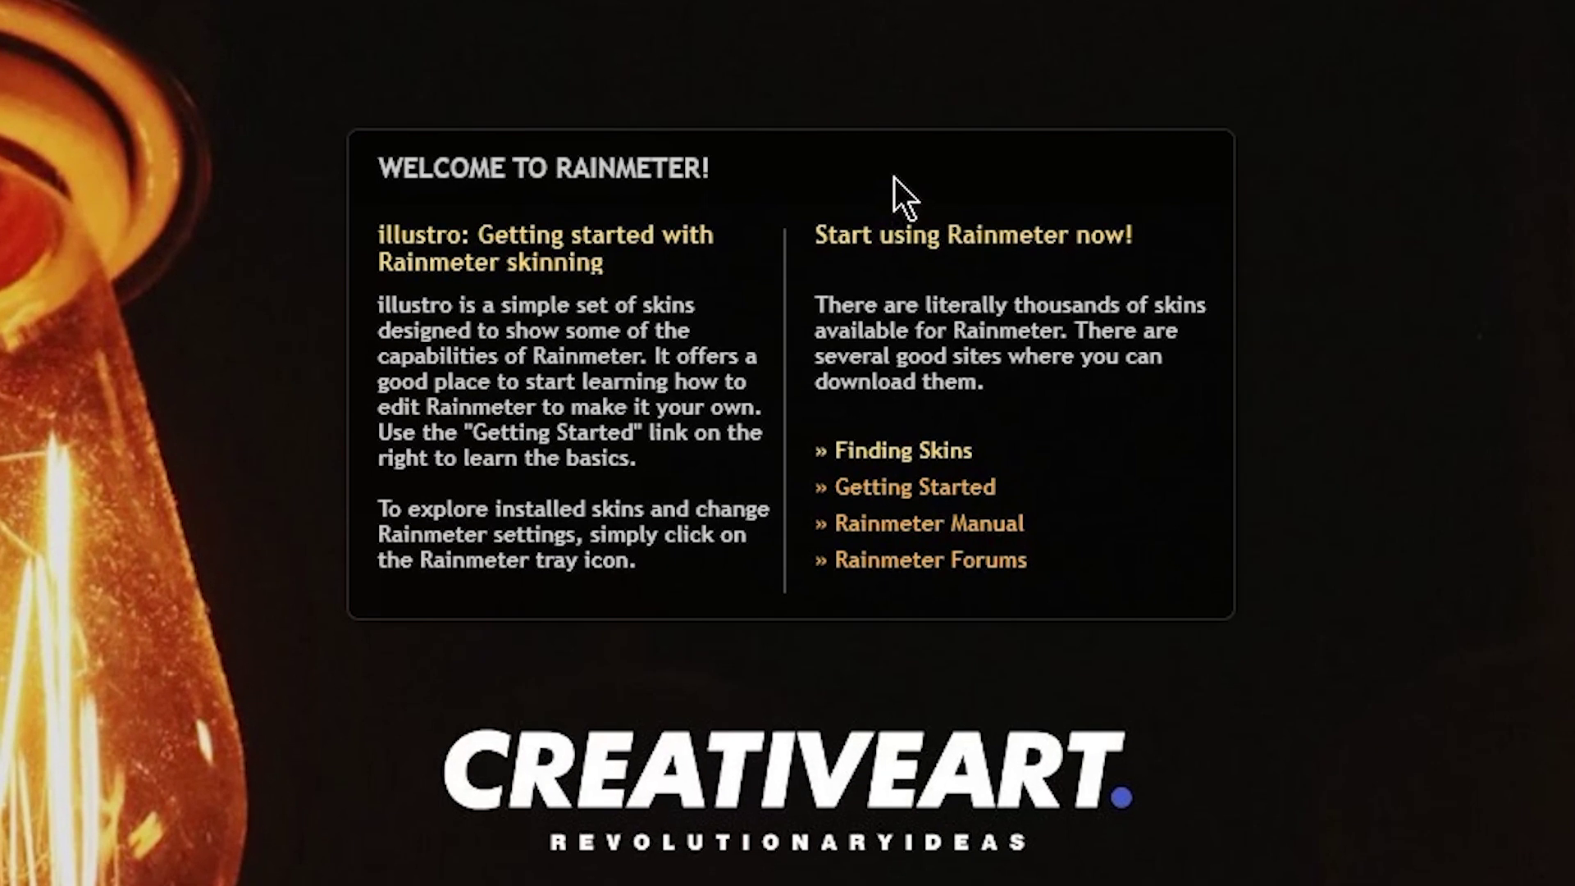
pyautogui.rightClick(835, 178)
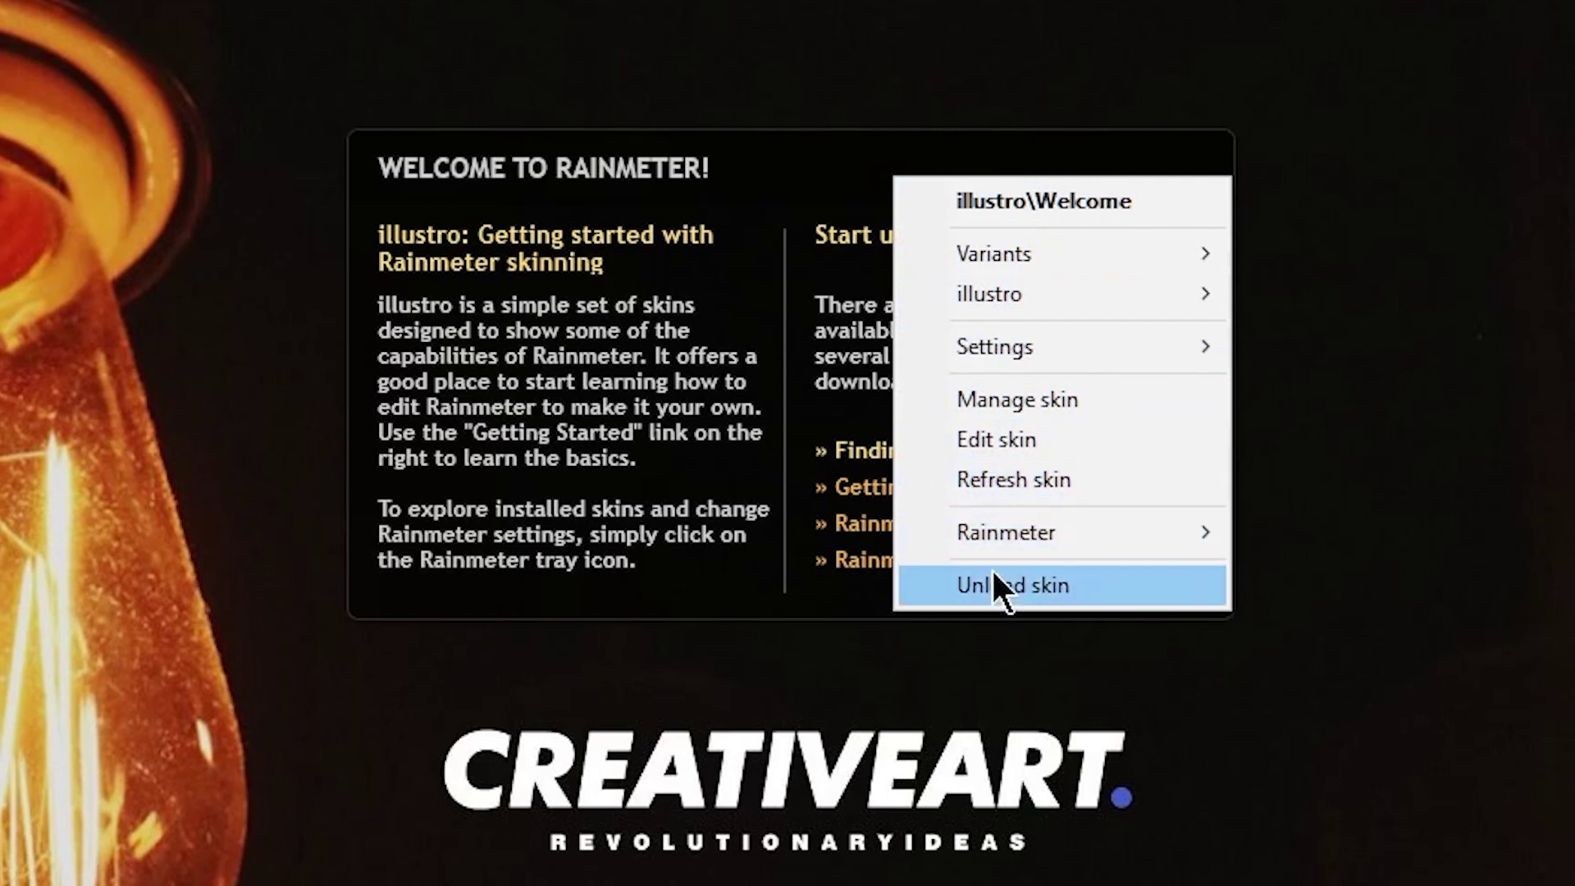
pyautogui.click(1100, 574)
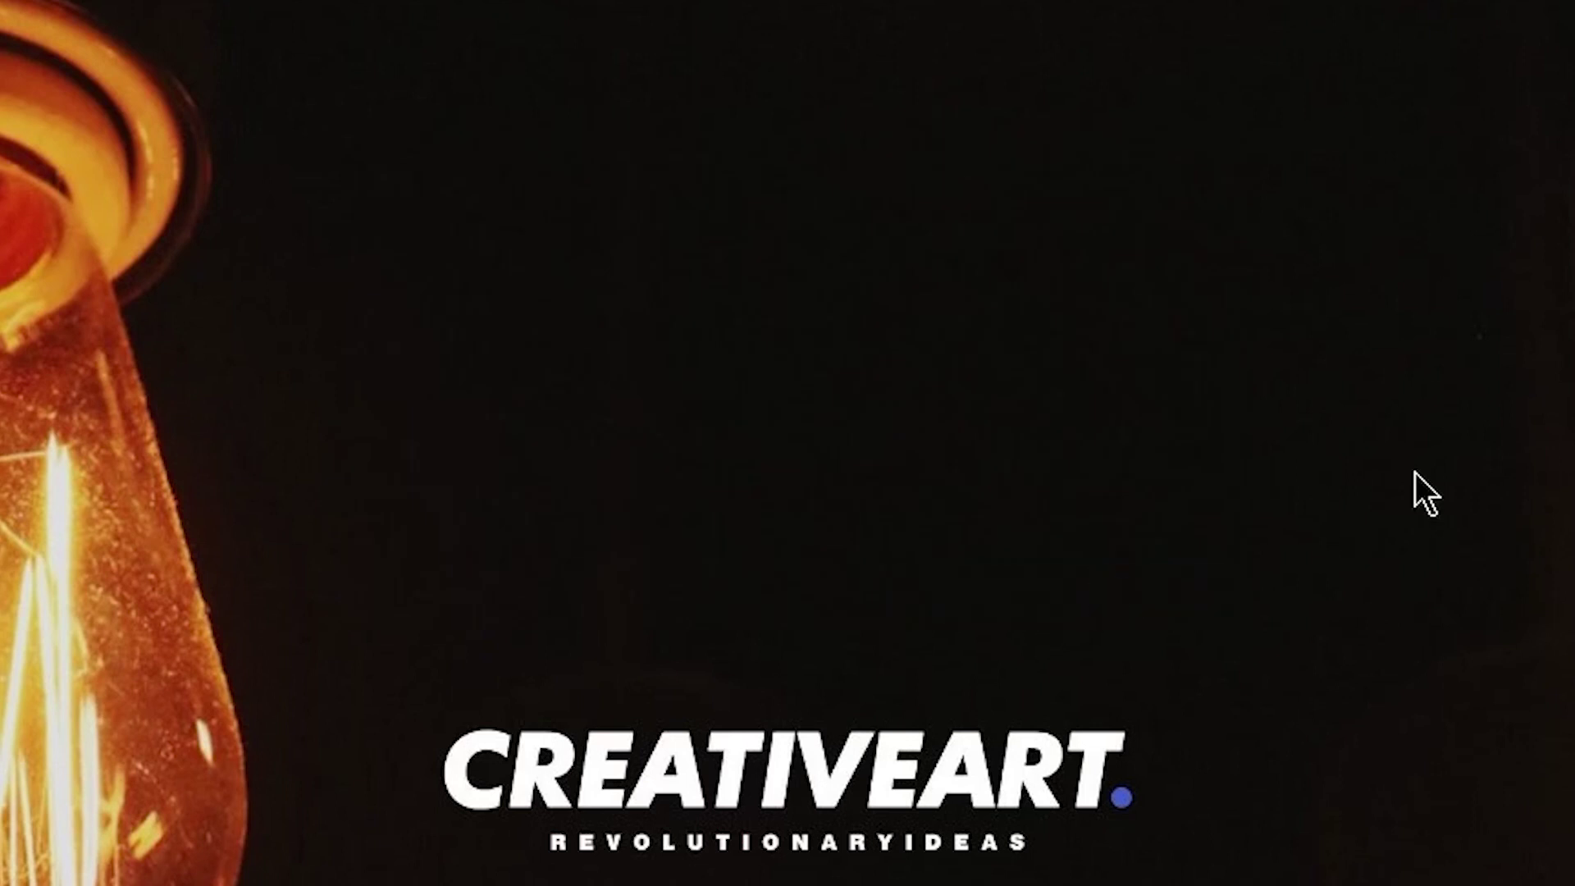
# Step: Unload the remaining illustro System, Disks and Clock skins from the desktop
pyautogui.rightClick(1487, 123)
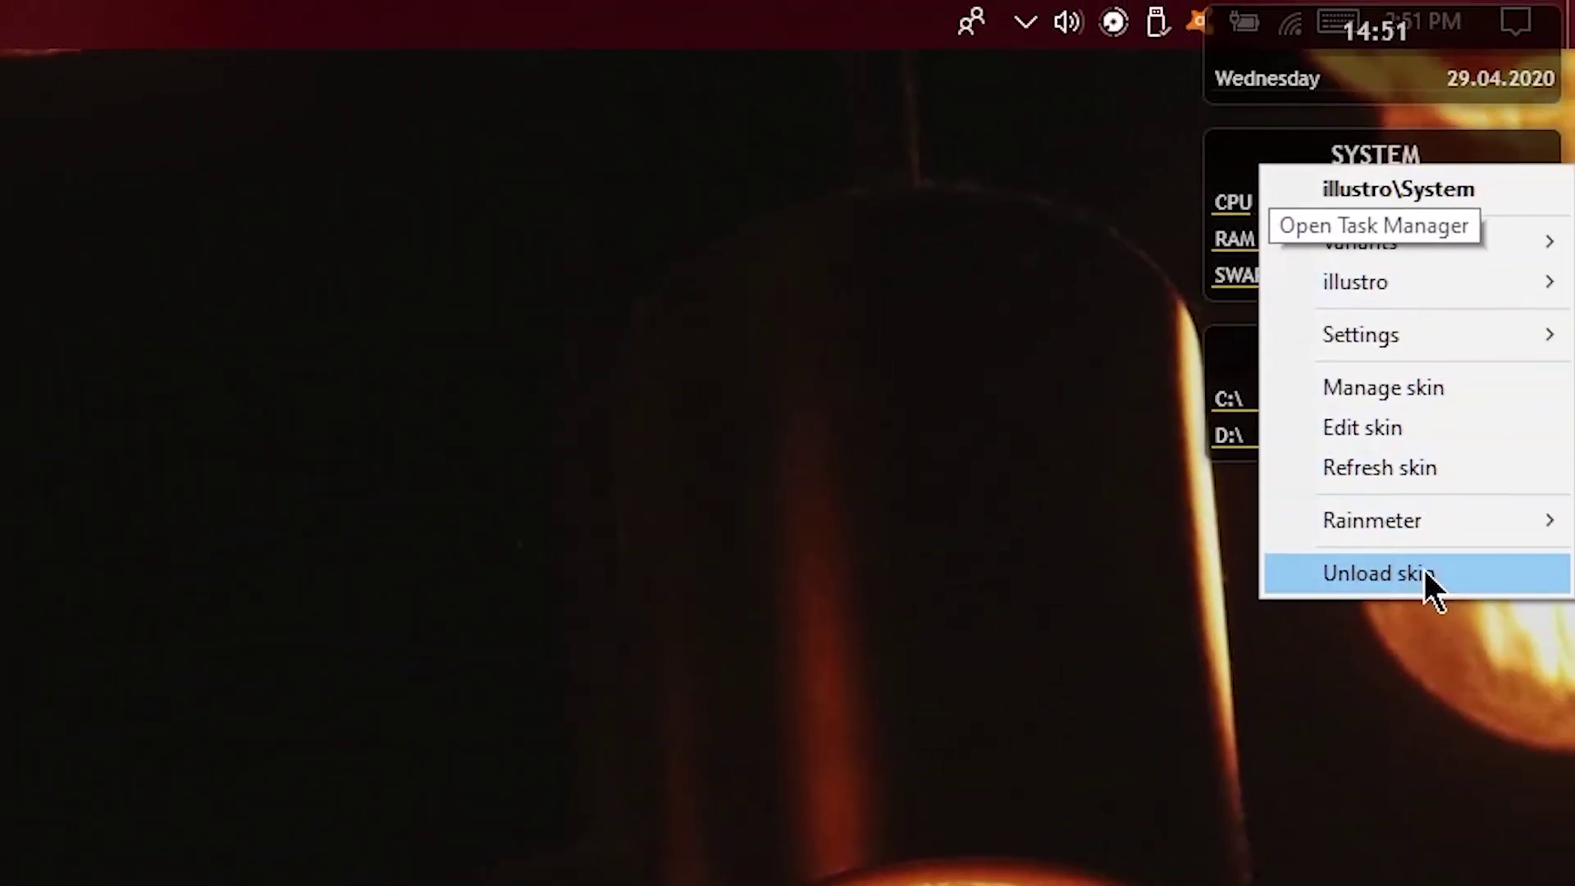
pyautogui.click(1425, 569)
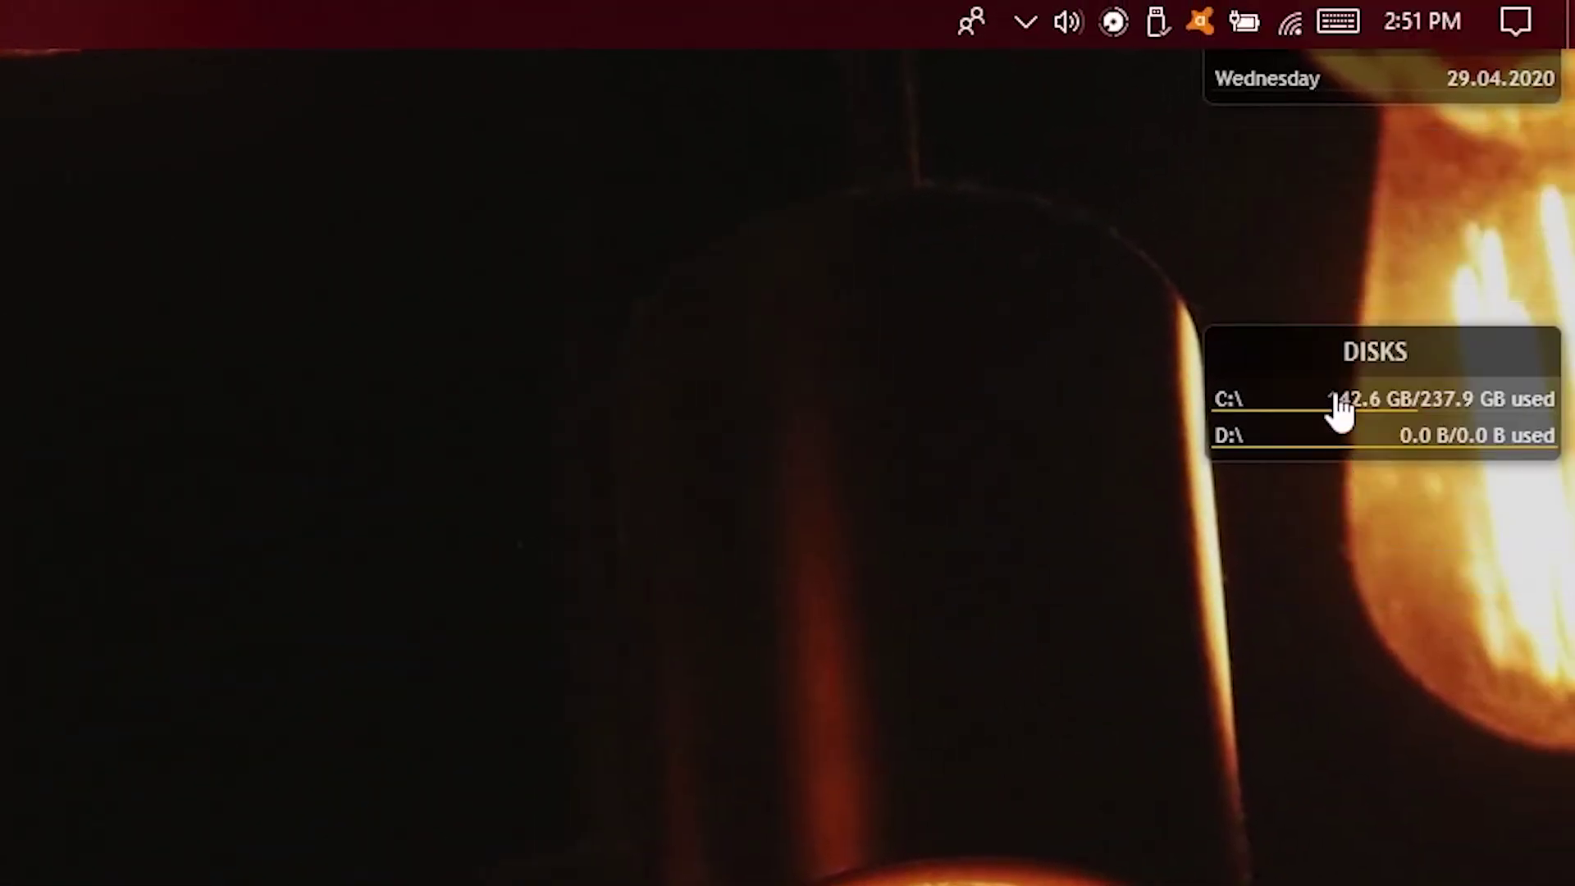
pyautogui.rightClick(1291, 358)
pyautogui.click(1414, 768)
pyautogui.moveTo(1322, 57); pyautogui.dragTo(1114, 380)
pyautogui.rightClick(1098, 367)
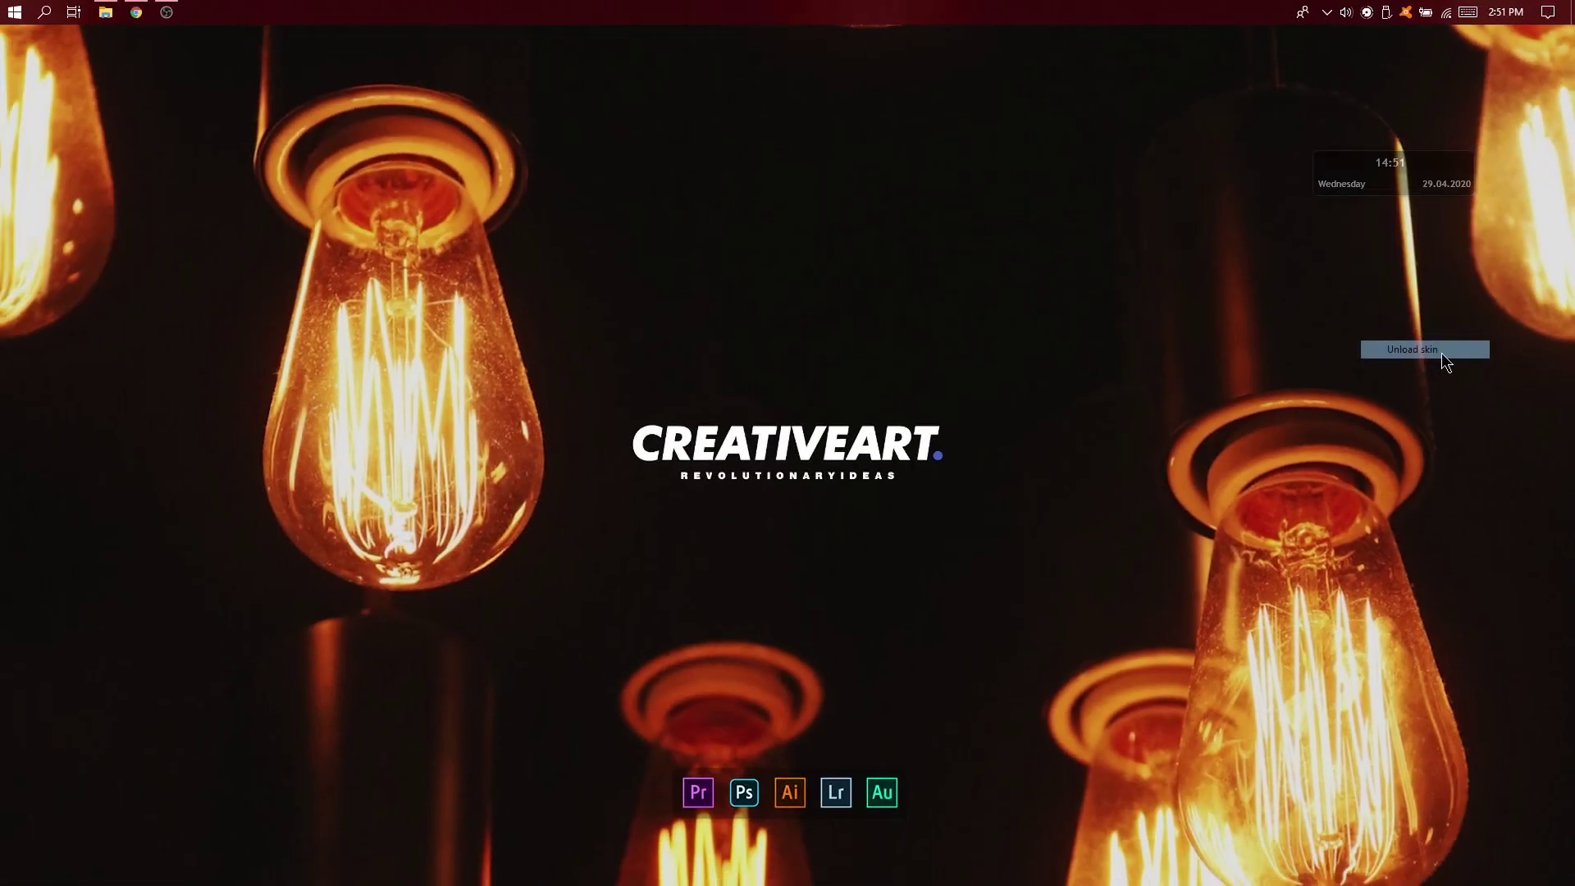
pyautogui.click(1275, 774)
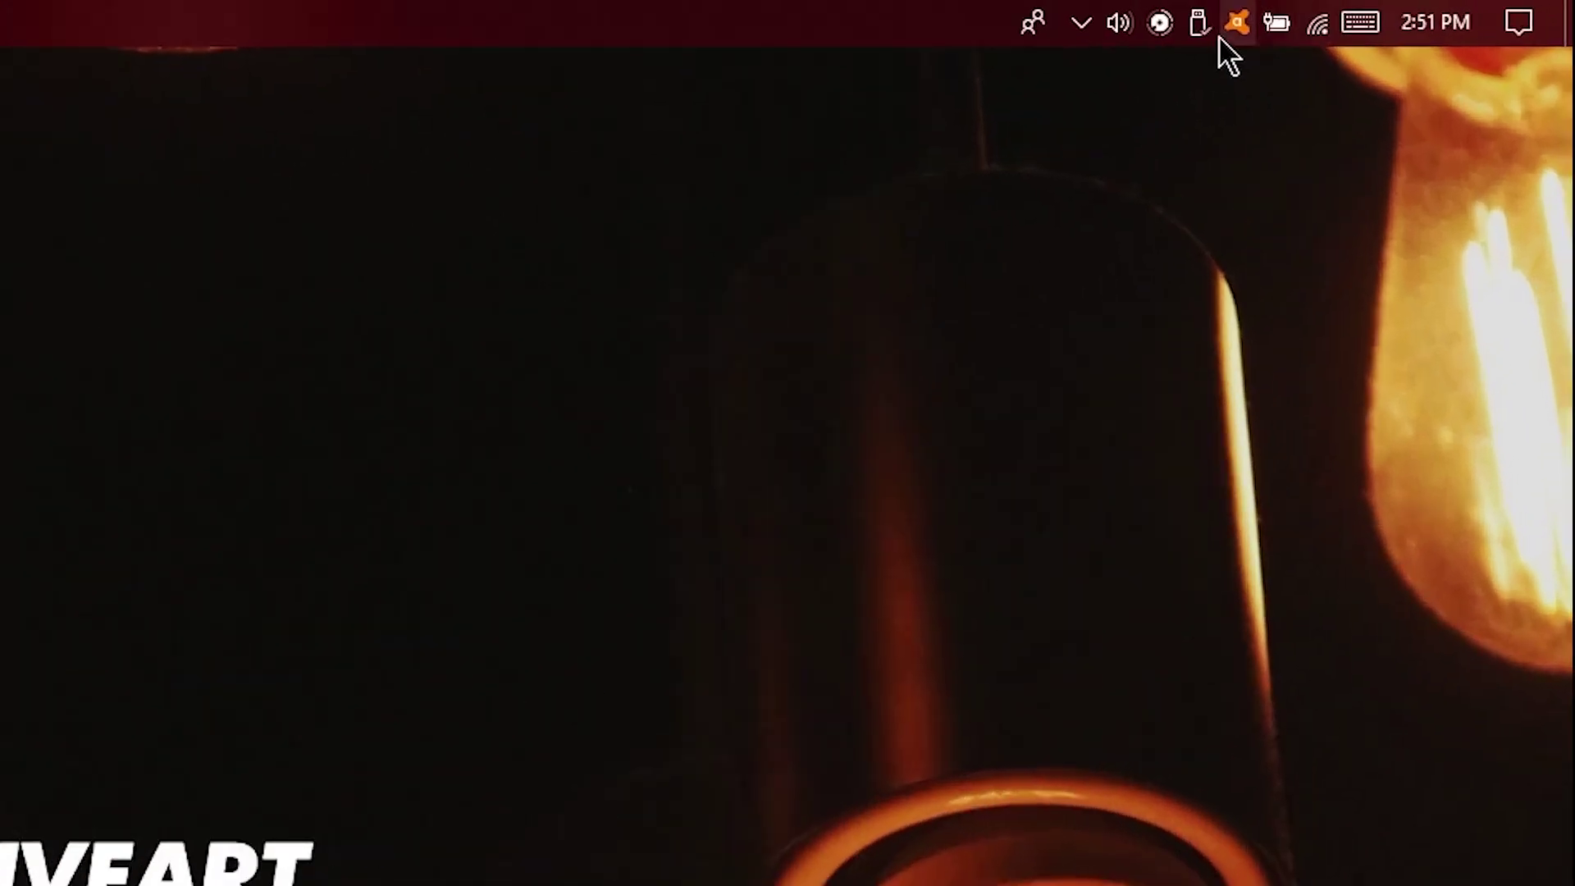
# Step: Open the Manage Rainmeter window from Rainmeter's entry among the hidden background apps
pyautogui.click(1327, 12)
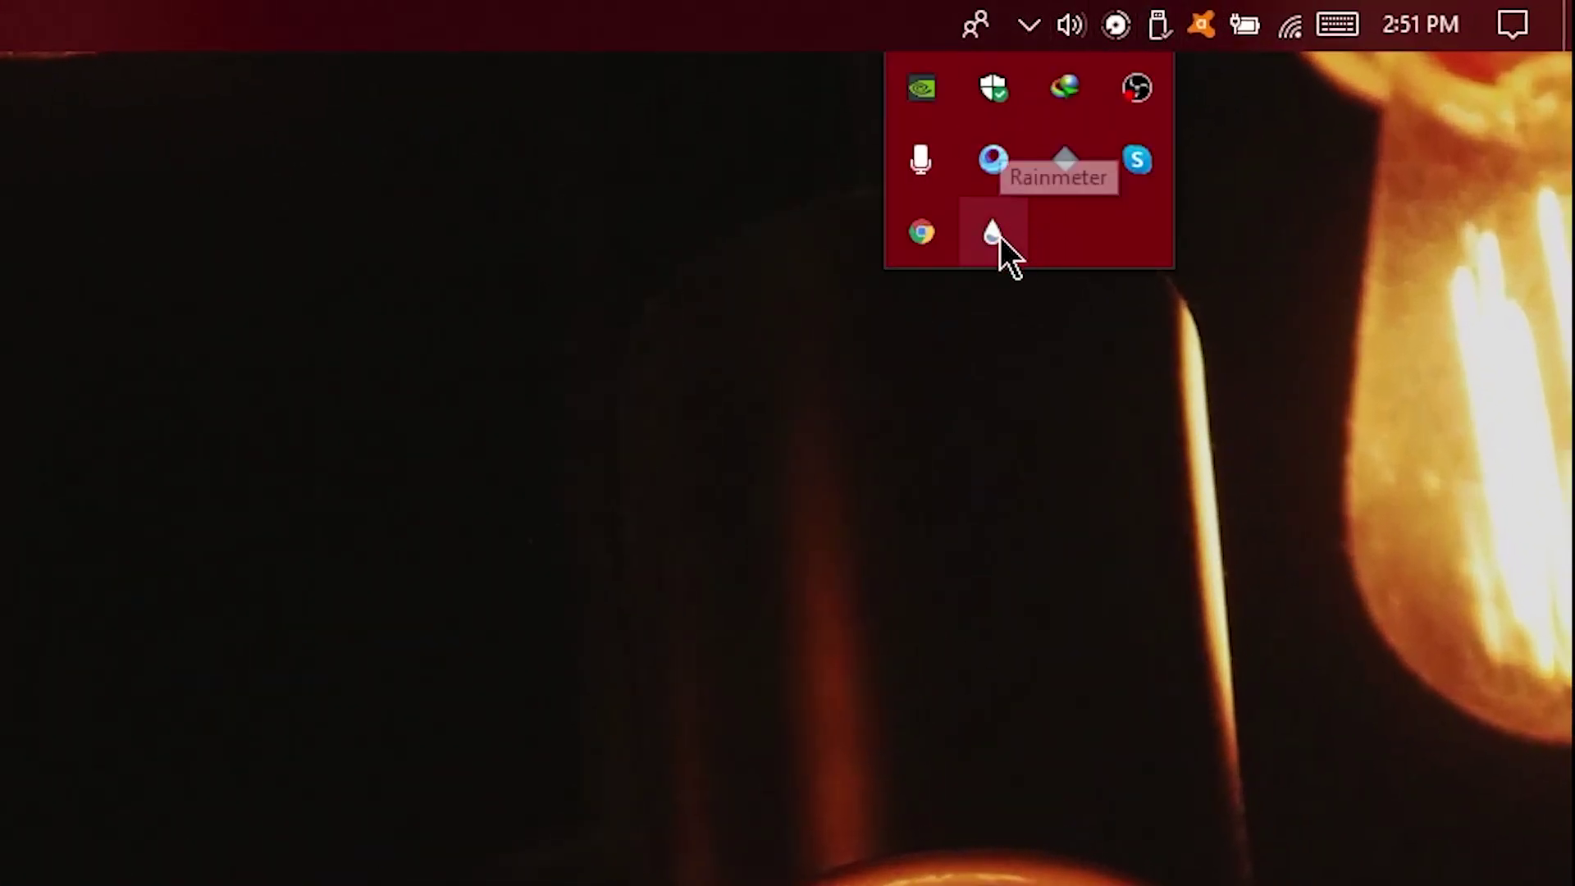
pyautogui.click(1028, 25)
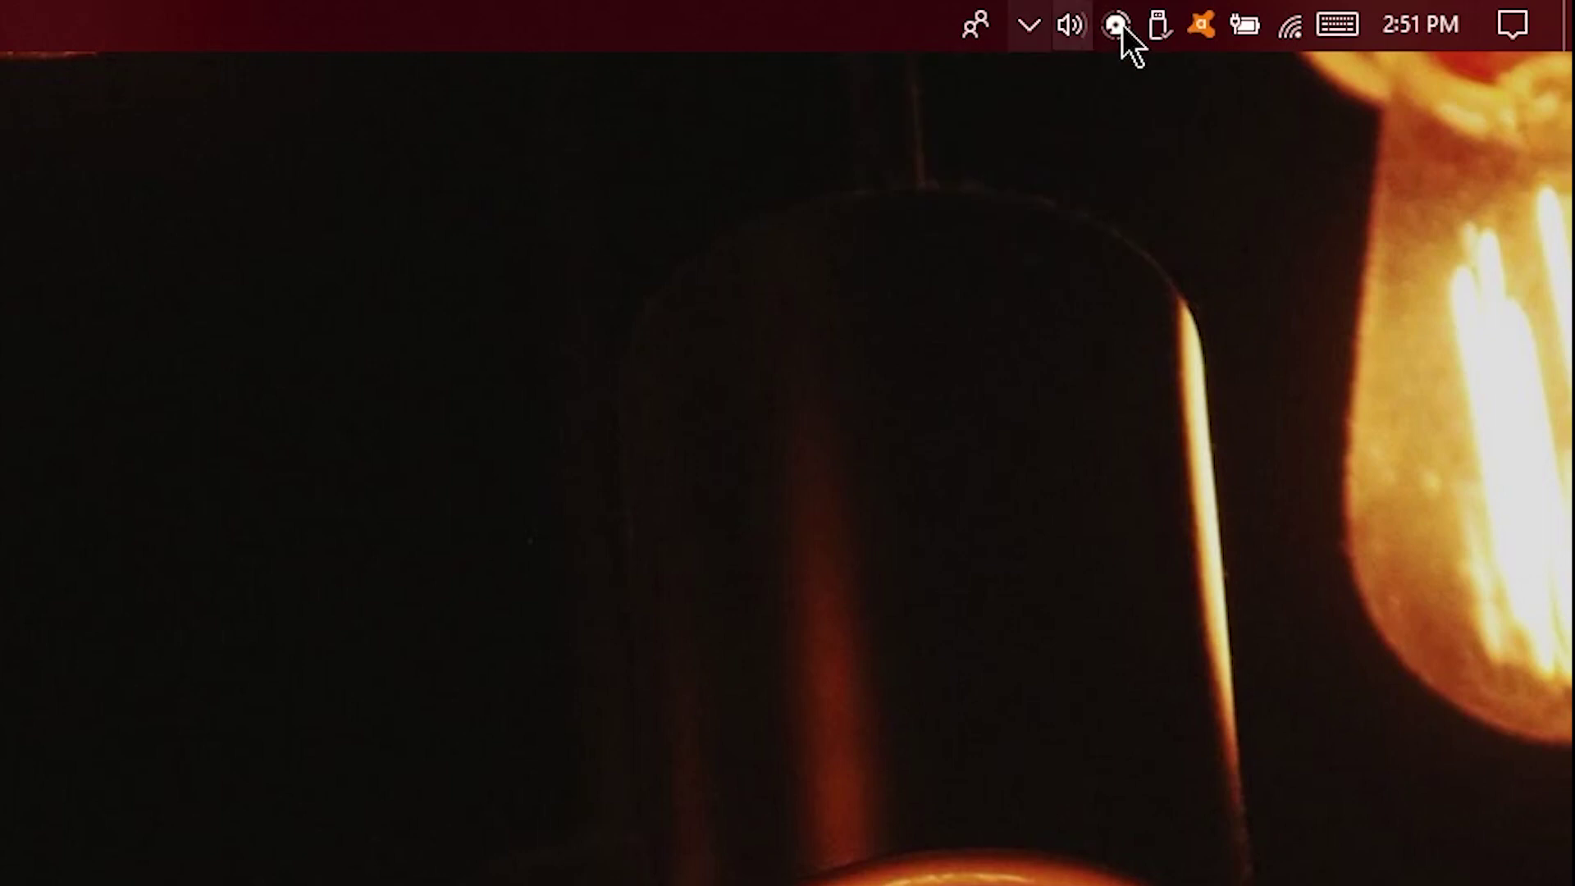
pyautogui.click(1029, 26)
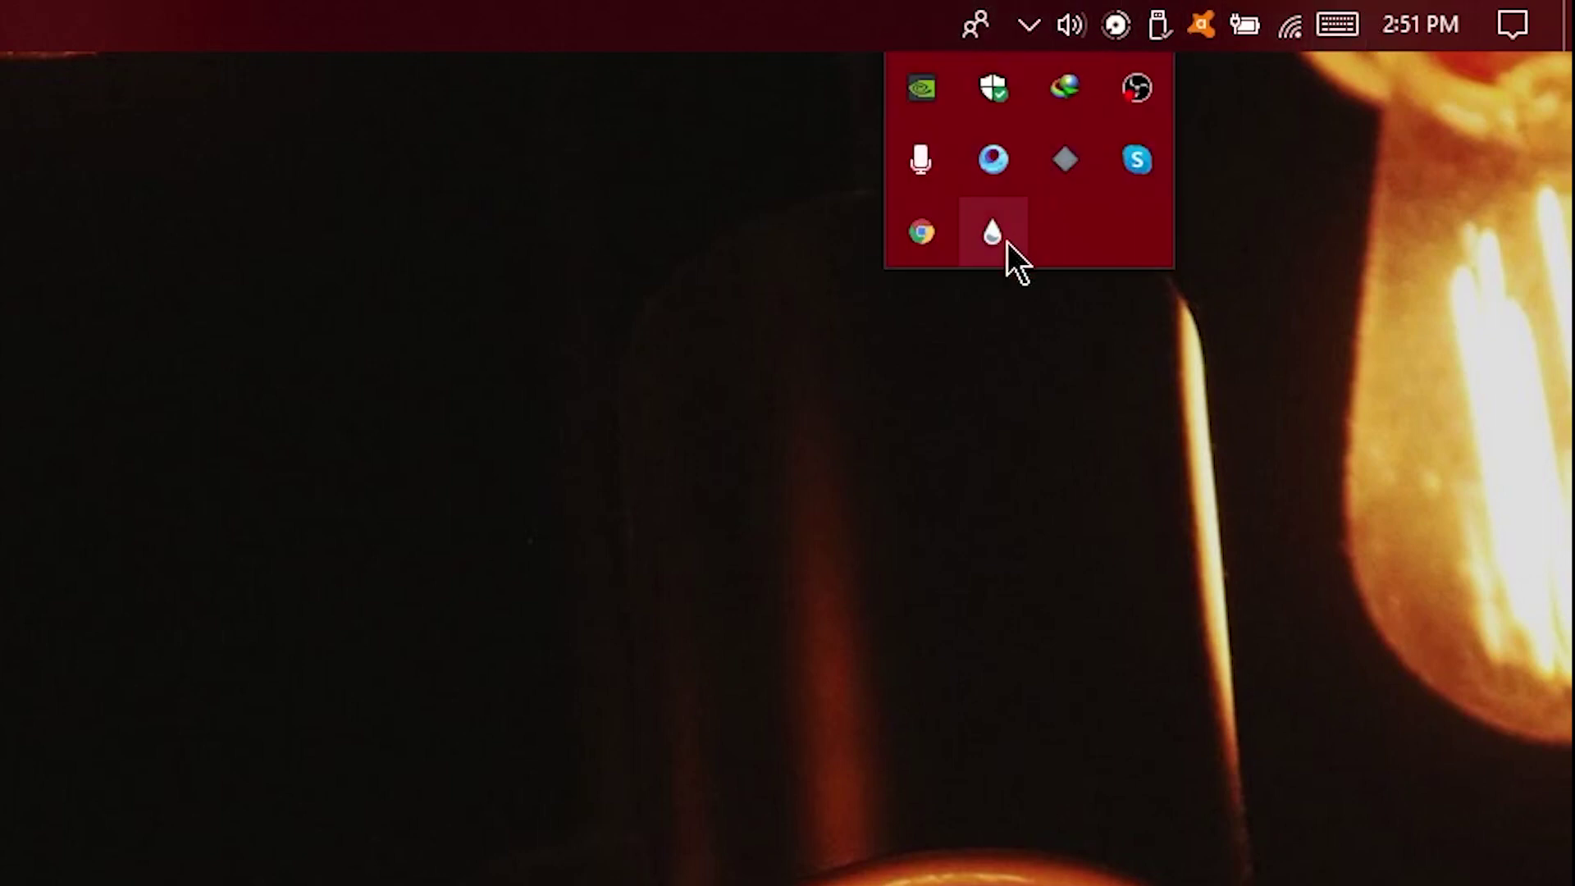
pyautogui.doubleClick(1003, 243)
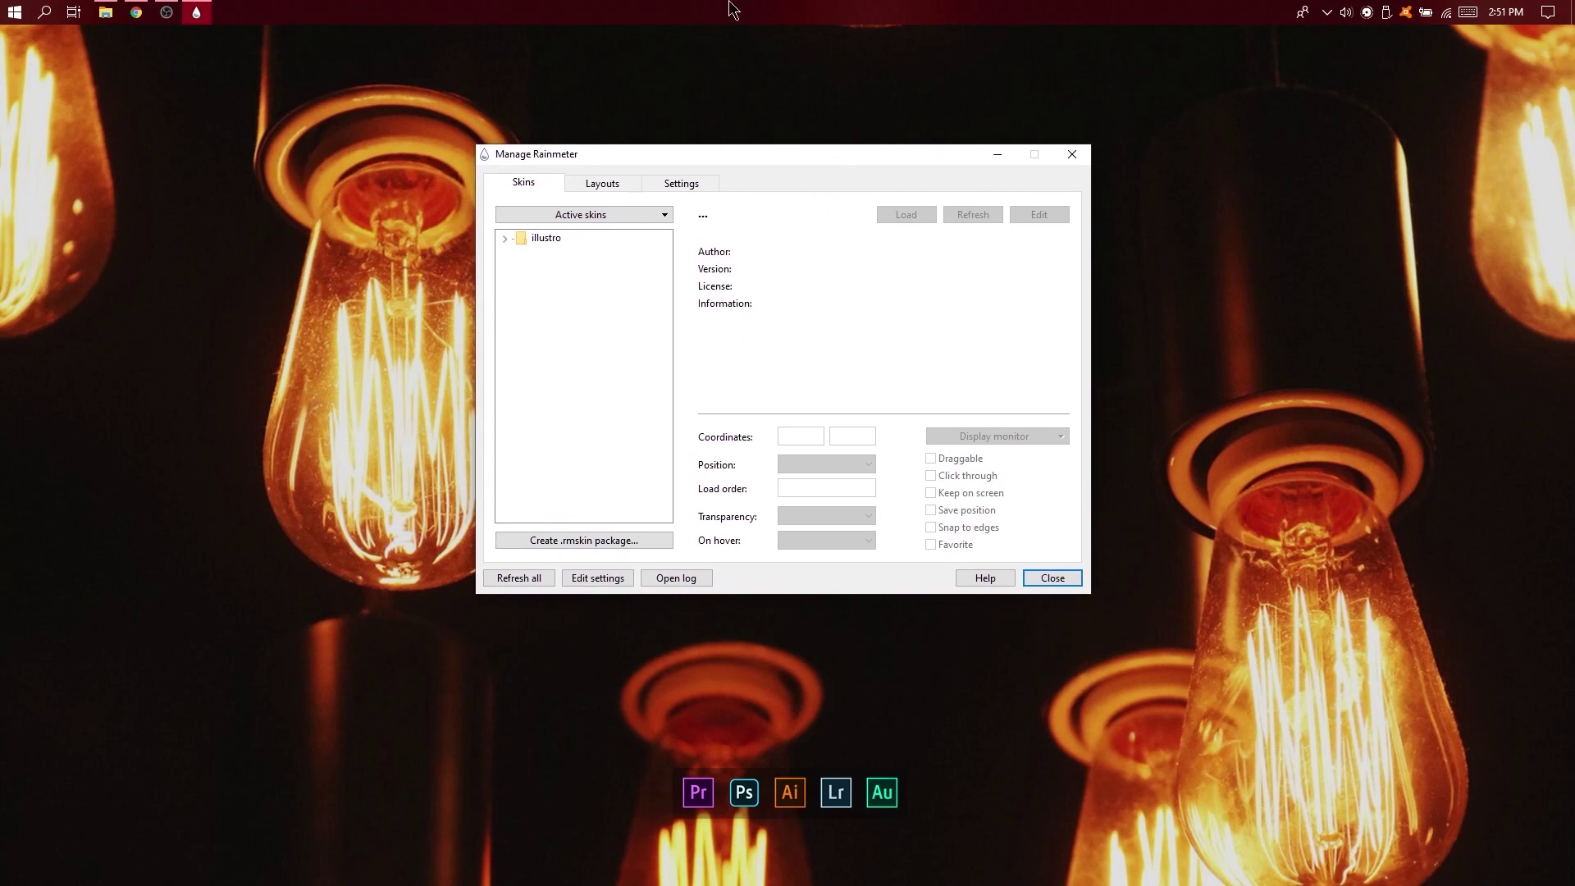
pyautogui.click(1327, 13)
pyautogui.click(1238, 12)
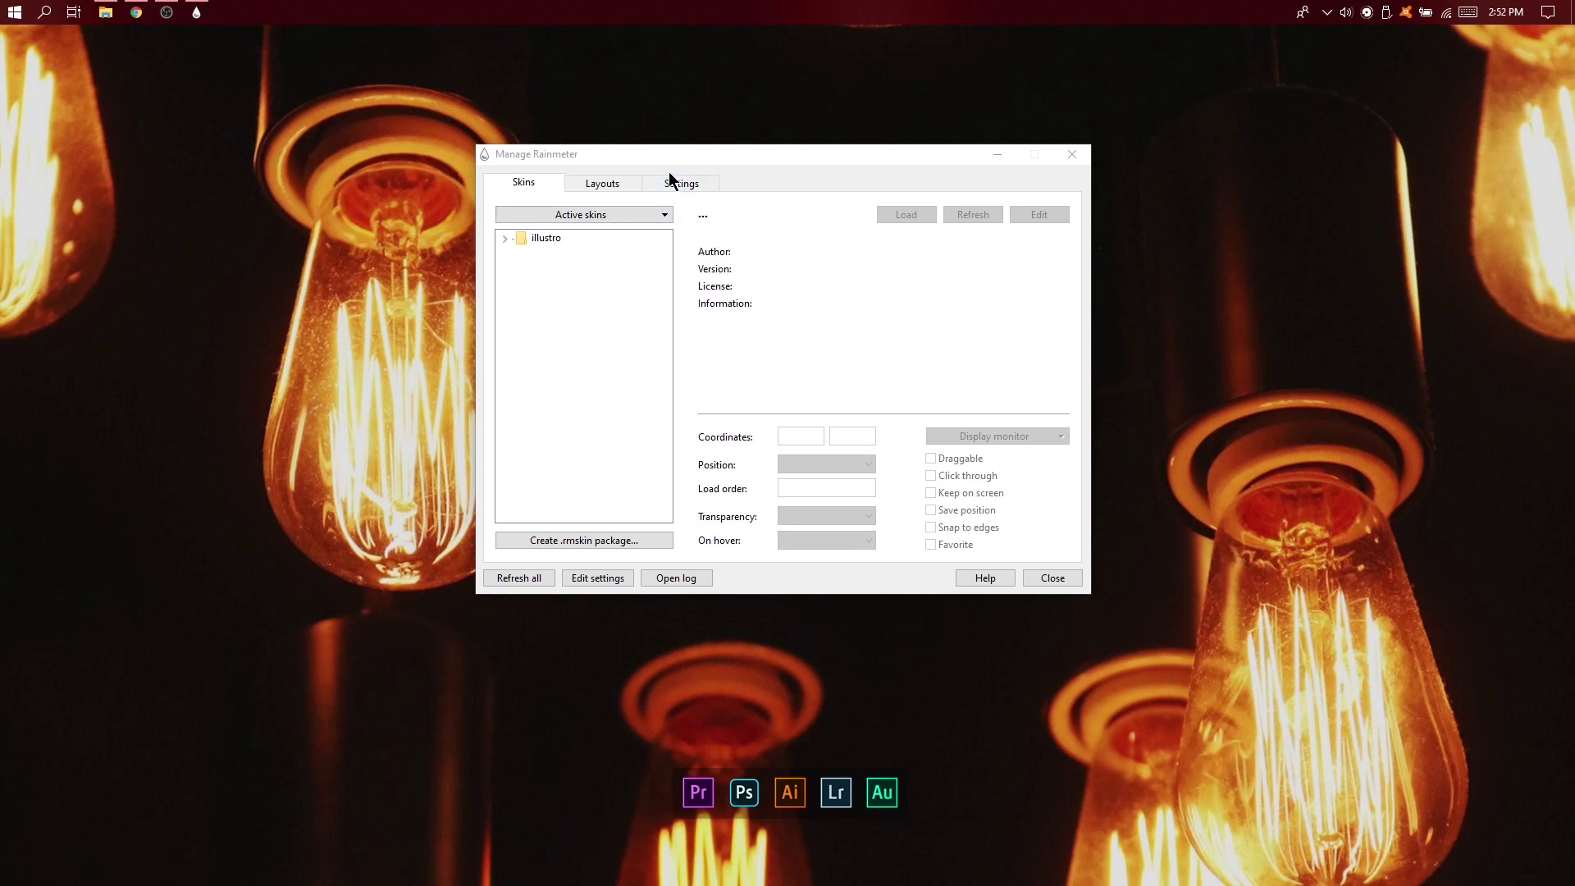
# Step: Load the illustro Clock.ini skin and move the clock widget to about coordinates 1372, 231
pyautogui.click(691, 153)
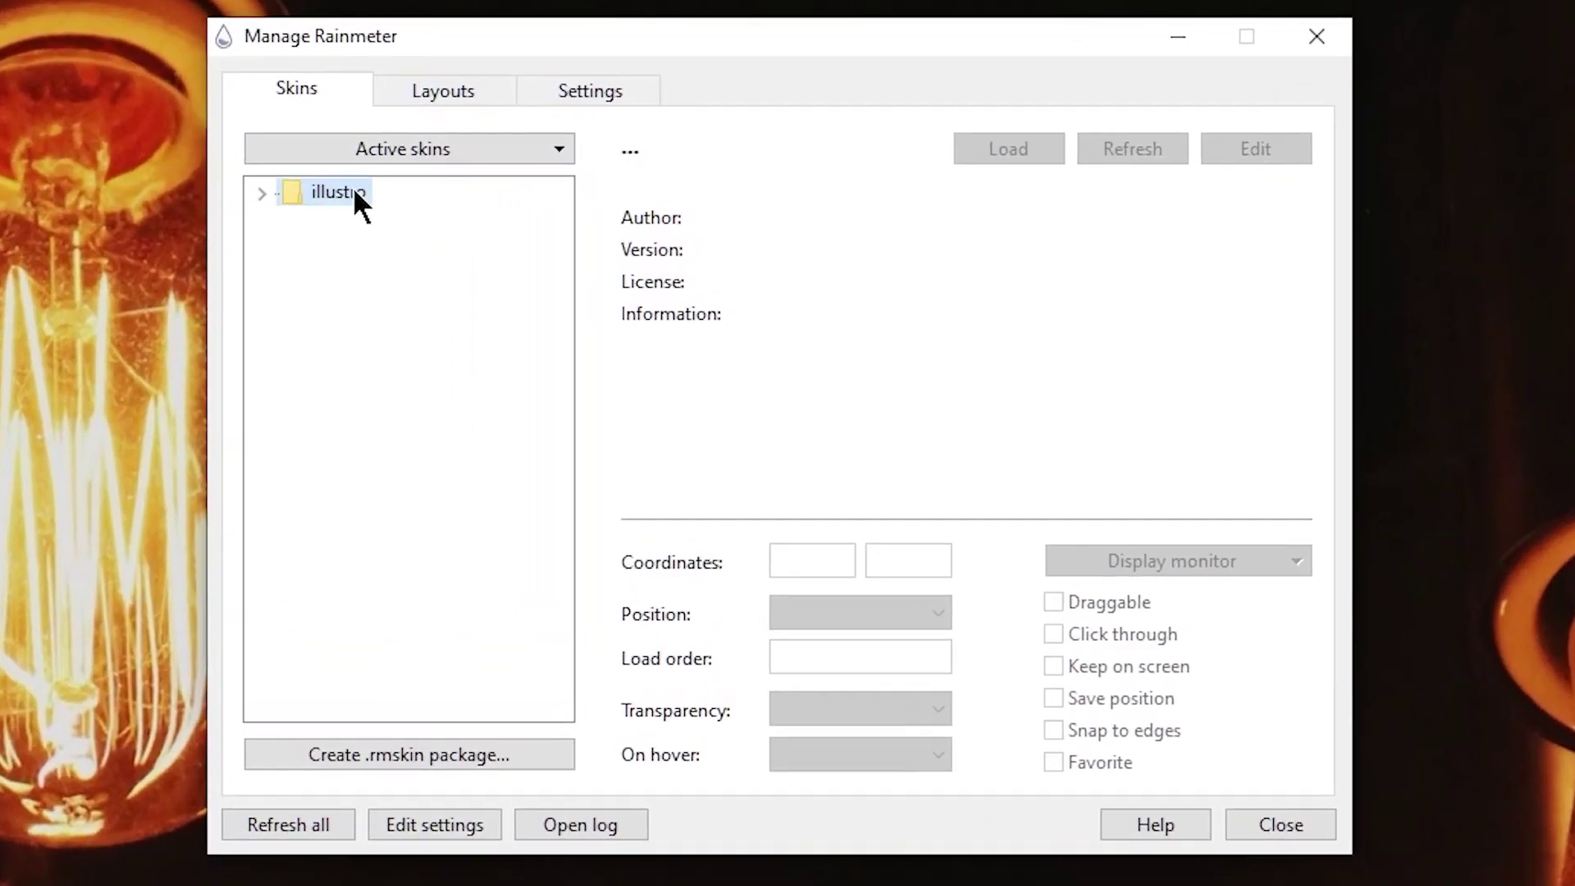
pyautogui.click(262, 193)
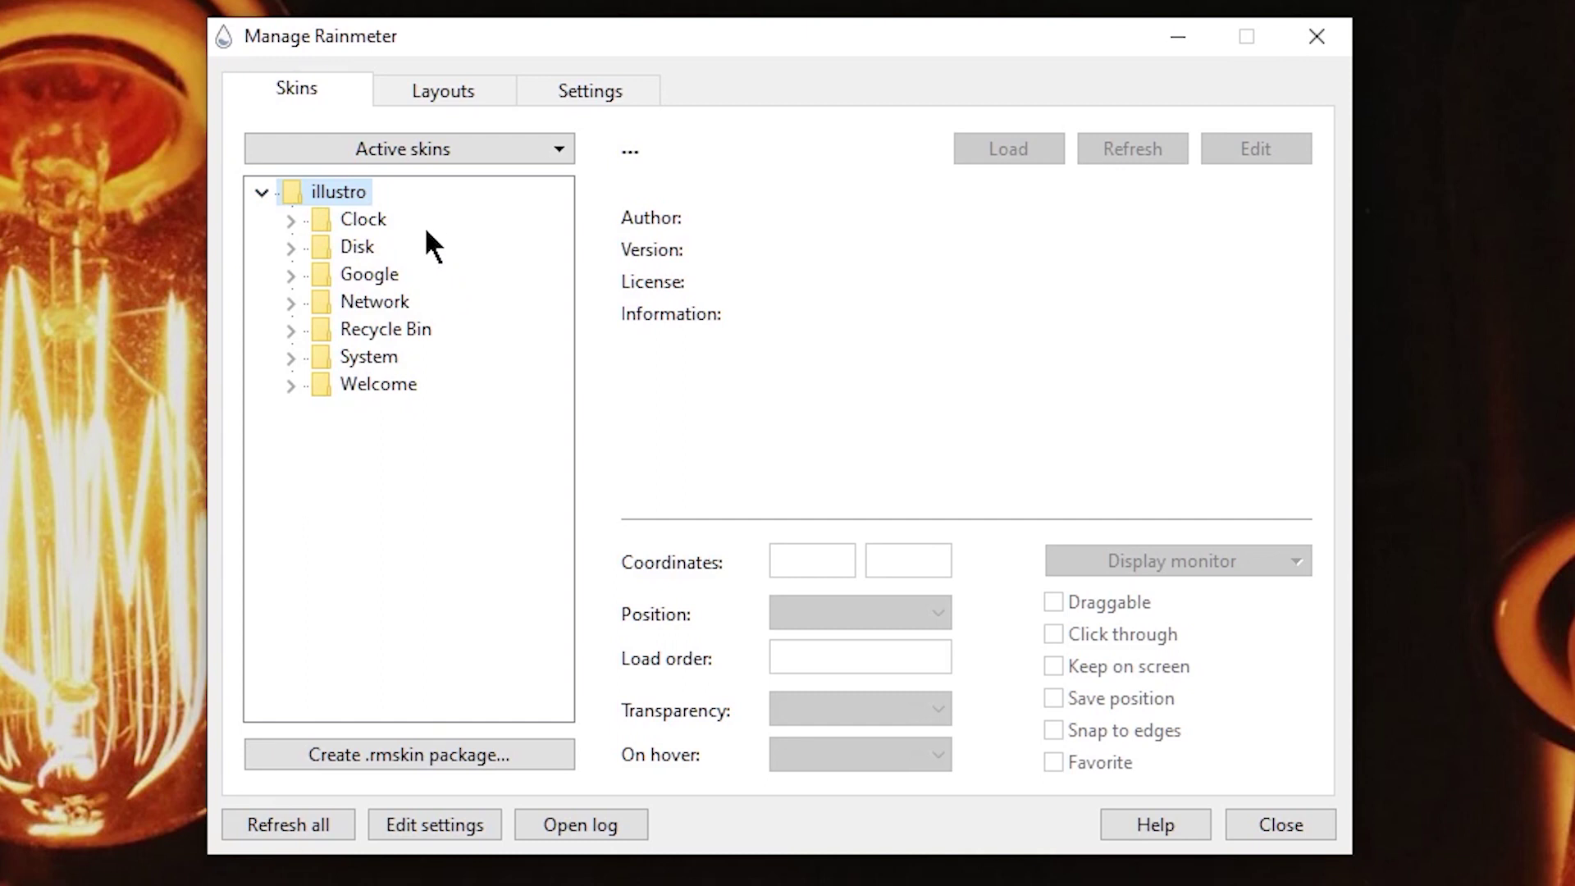
pyautogui.click(290, 220)
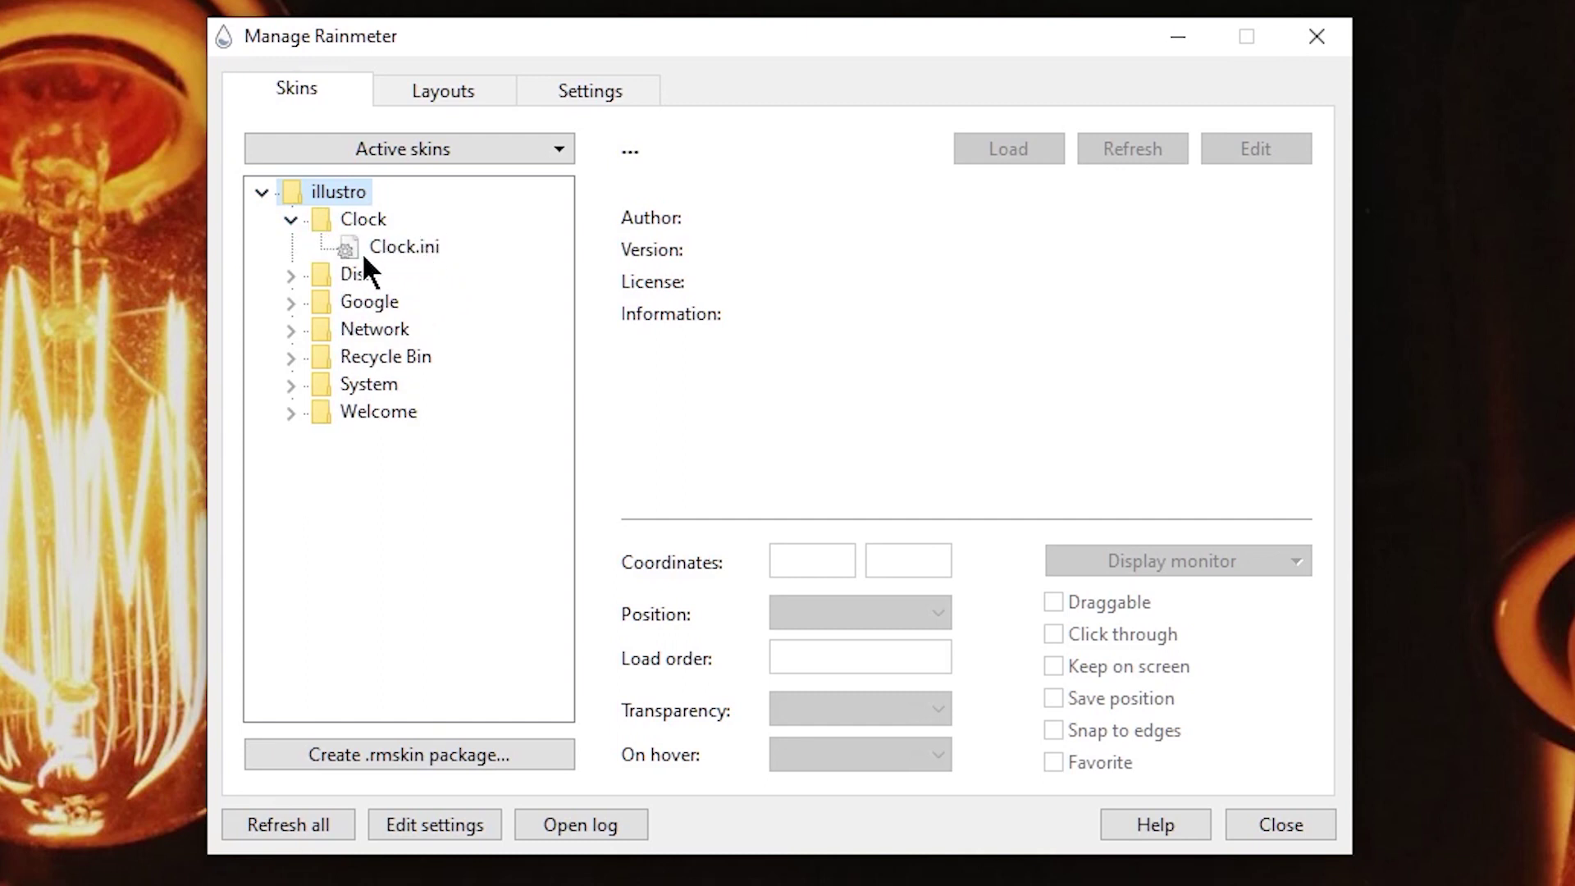
pyautogui.click(423, 246)
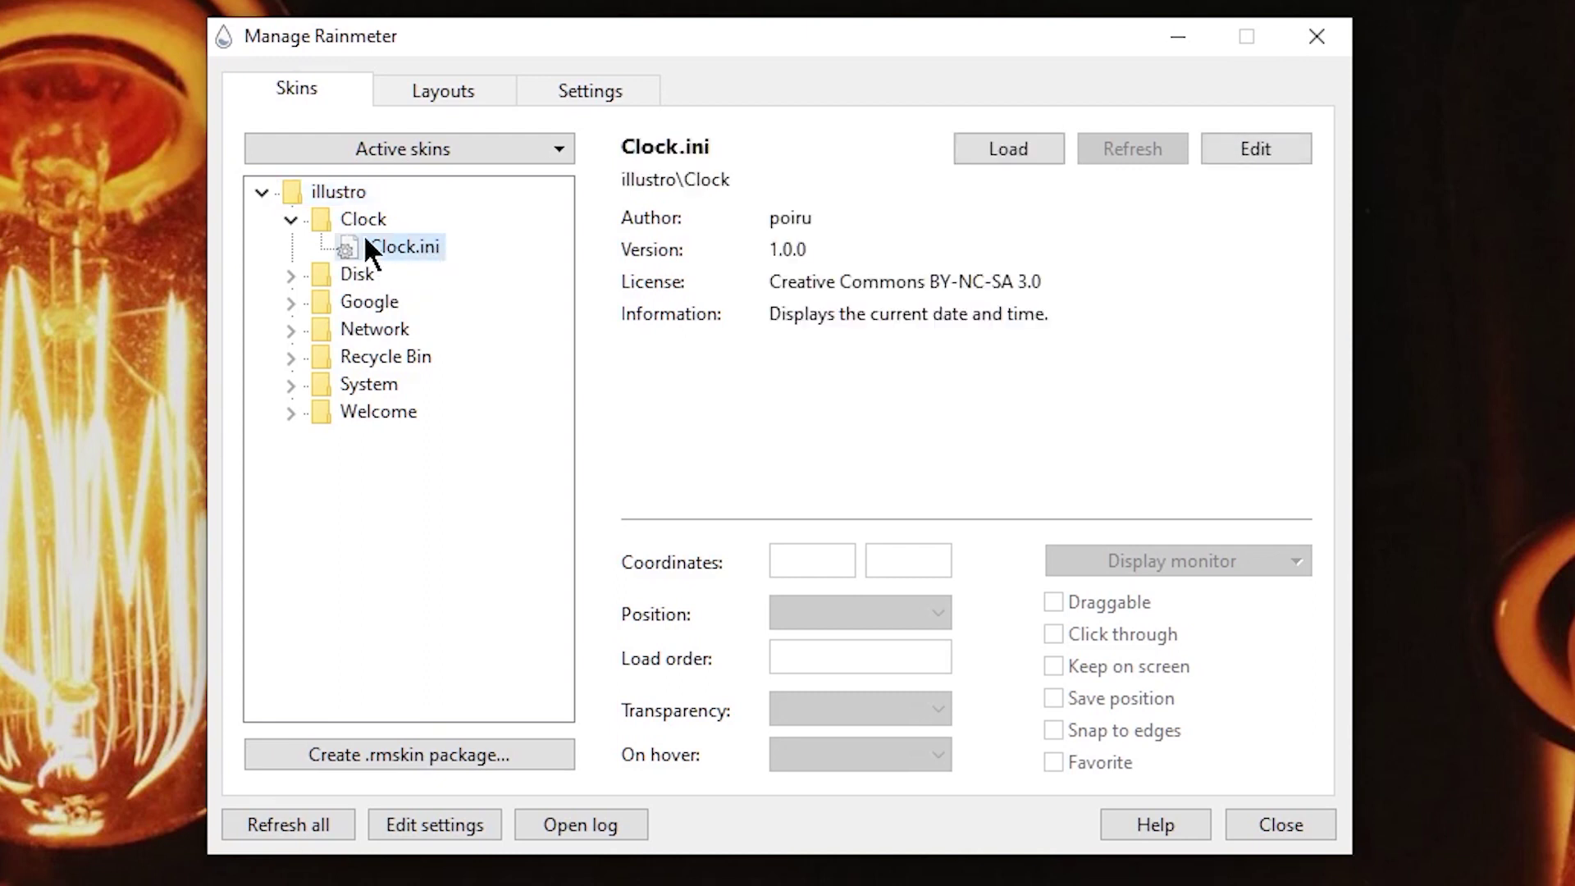
pyautogui.click(1012, 150)
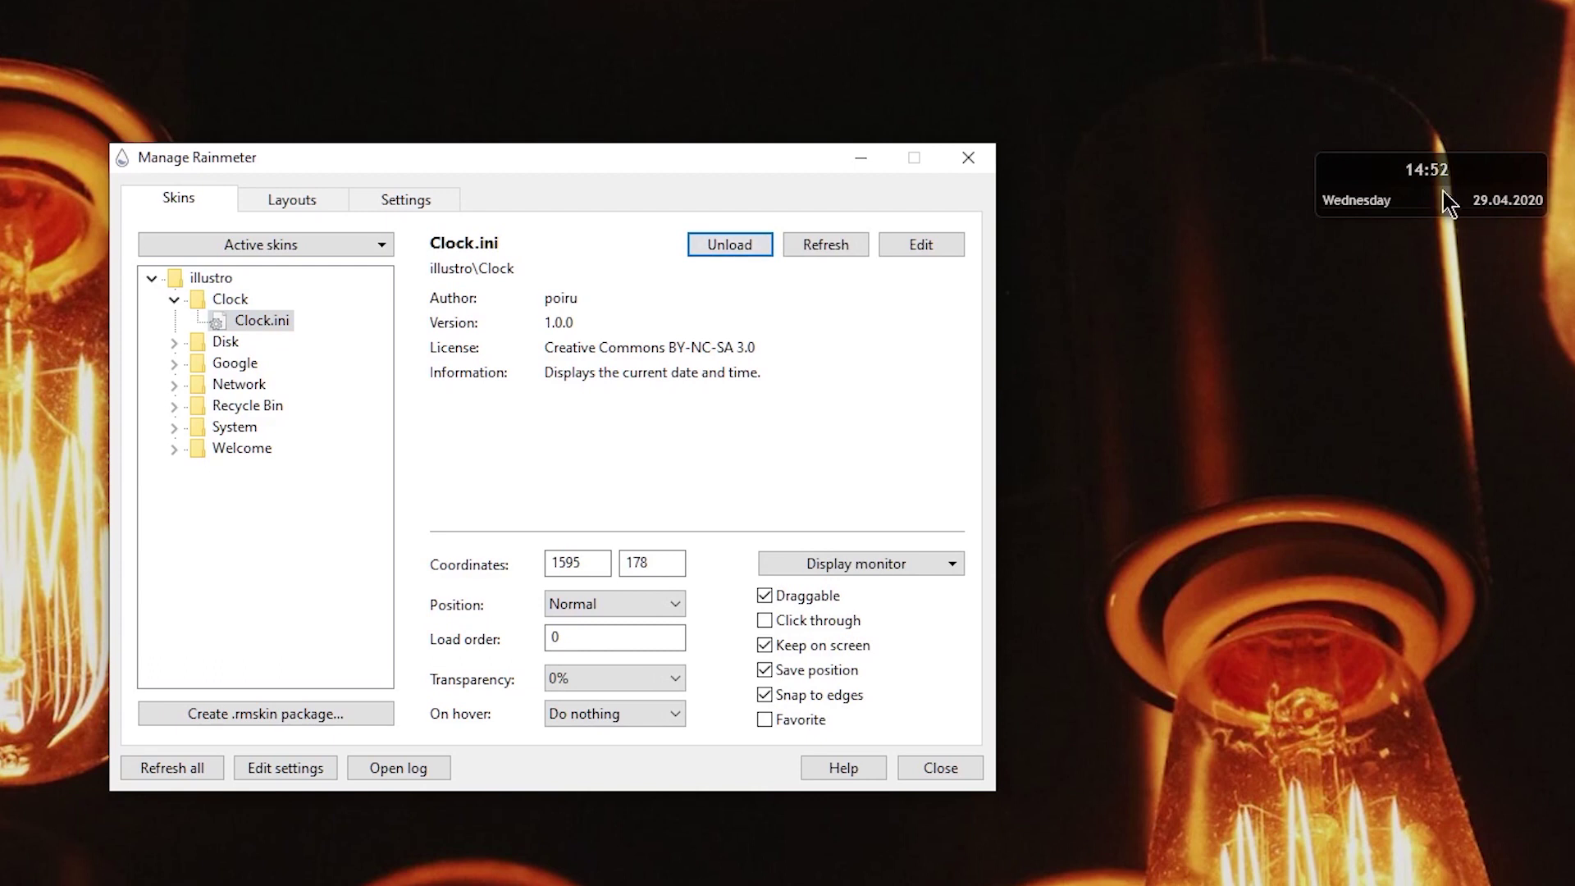
pyautogui.moveTo(1423, 164); pyautogui.dragTo(1158, 224)
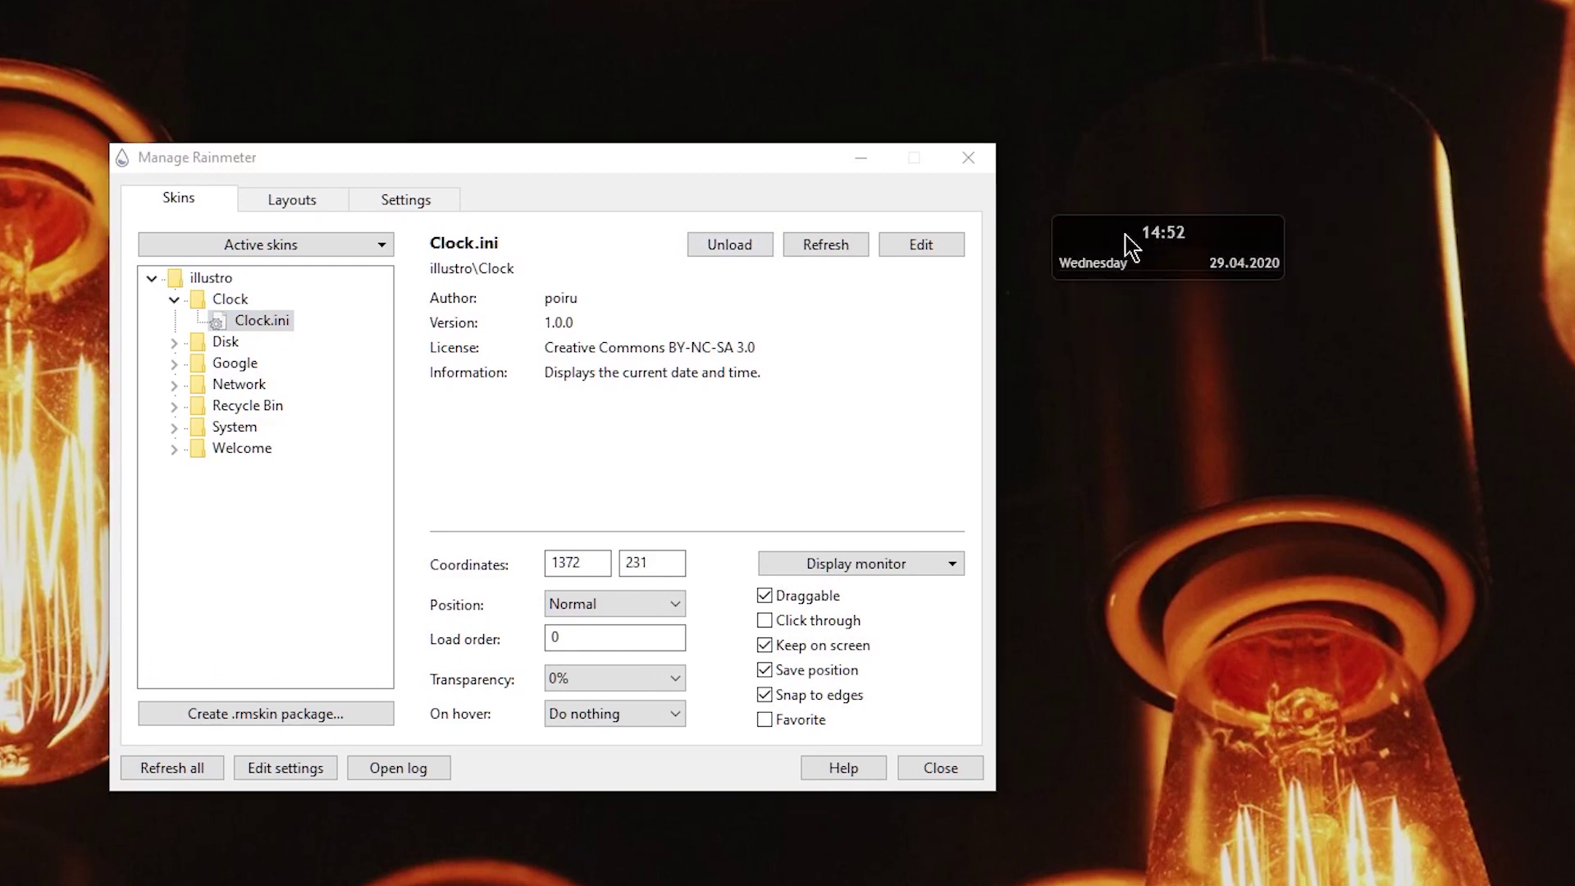
# Step: Unload the clock skin from the desktop and collapse the illustro folder in the skins list
pyautogui.rightClick(1126, 234)
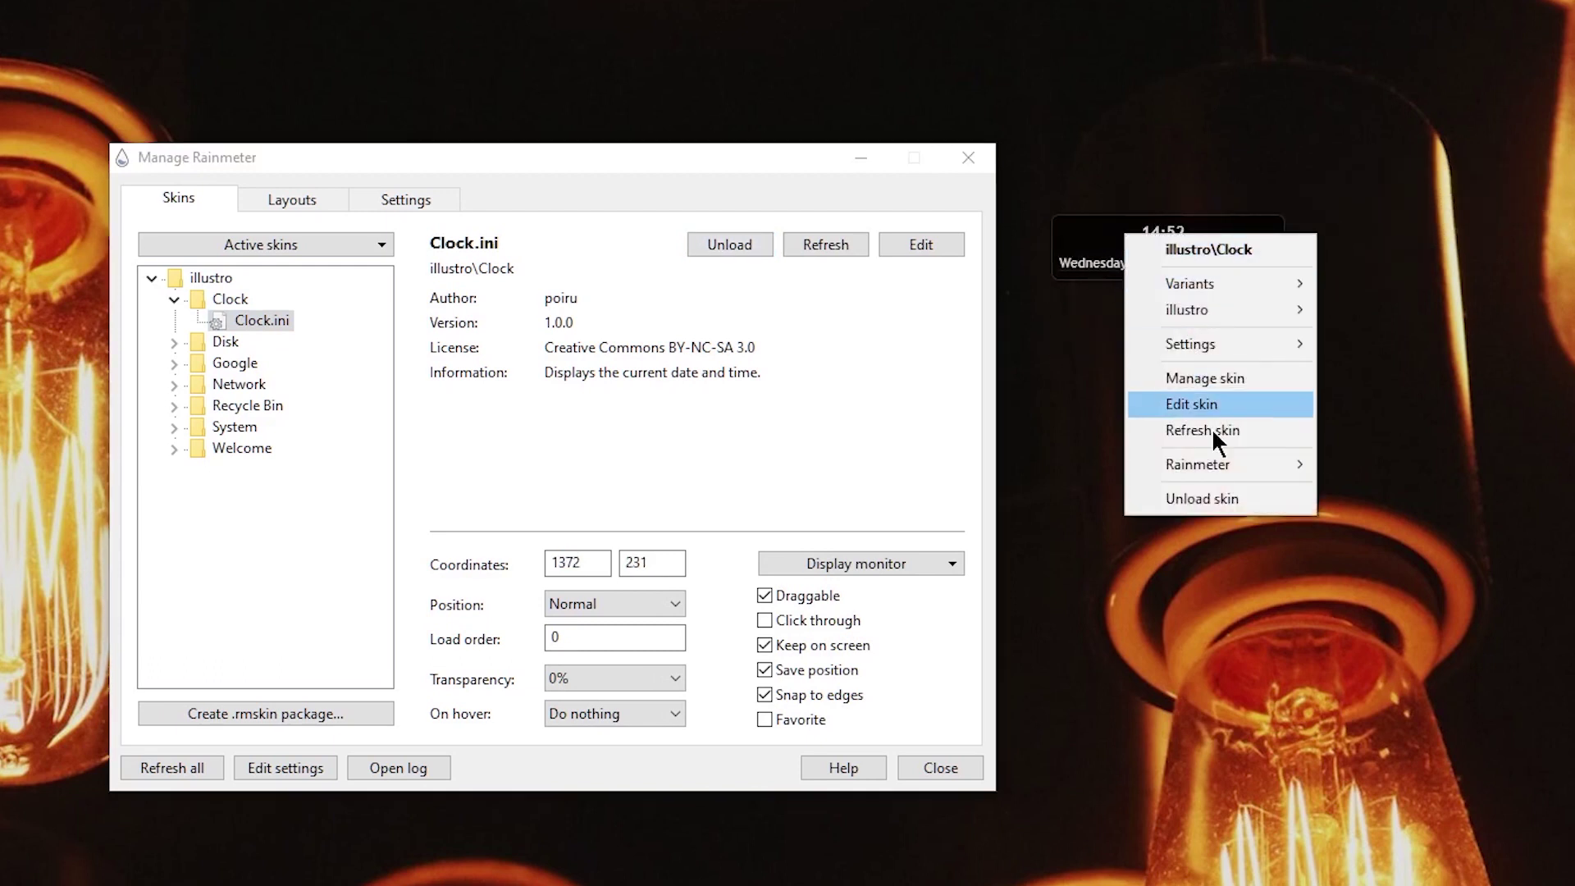
pyautogui.click(1215, 494)
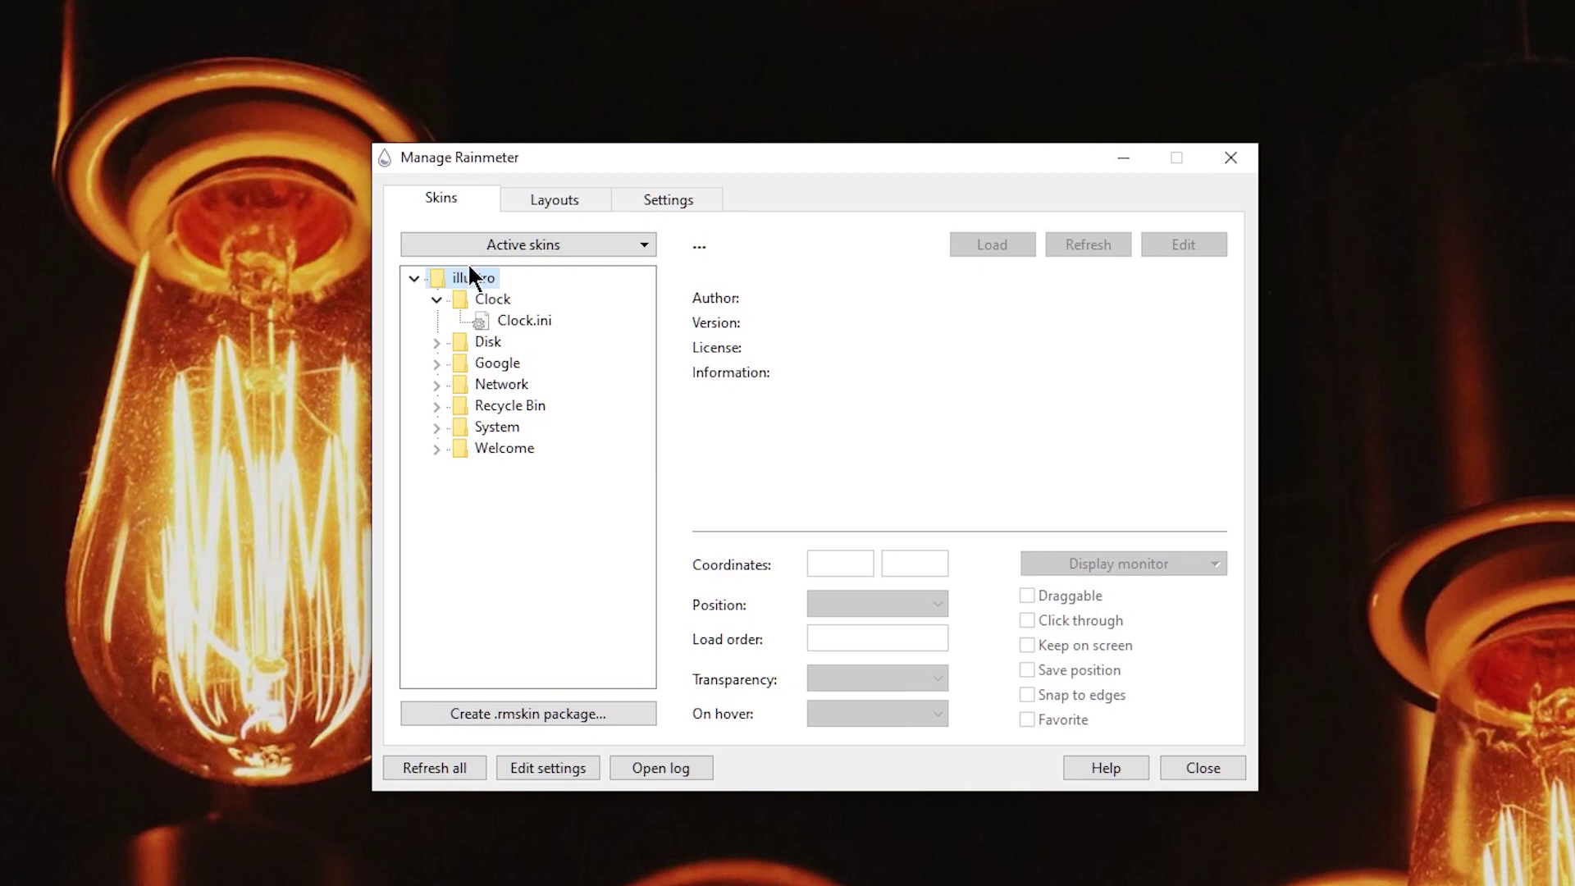
pyautogui.click(412, 279)
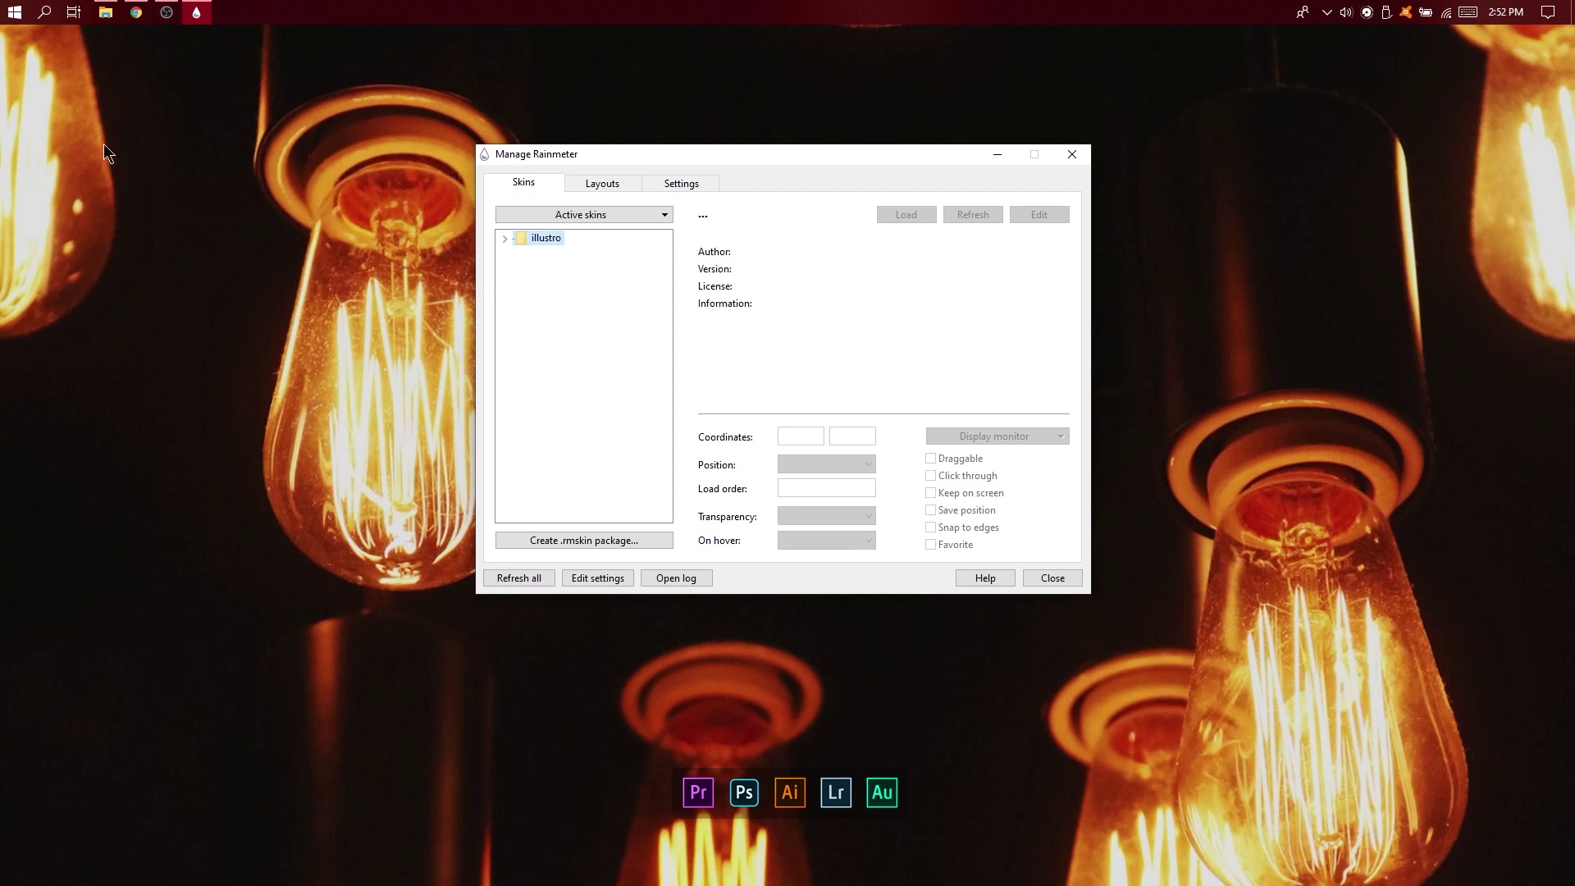
# Step: Switch to File Explorer and copy the YT Stats By Mrniamster folder from the Subscribe Widget folder
pyautogui.click(105, 12)
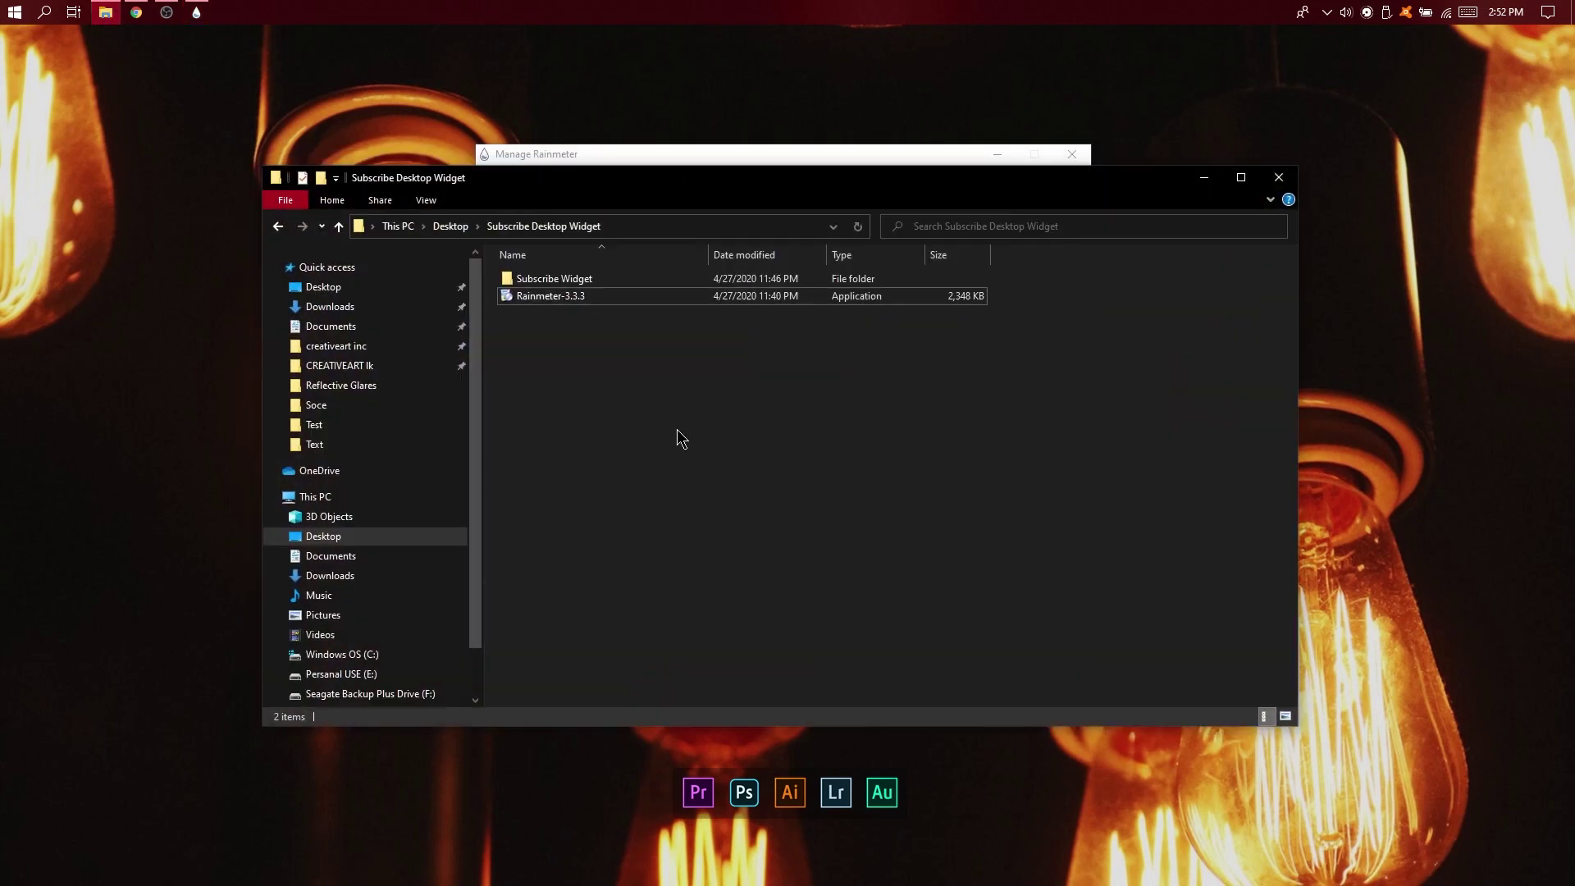
pyautogui.click(547, 298)
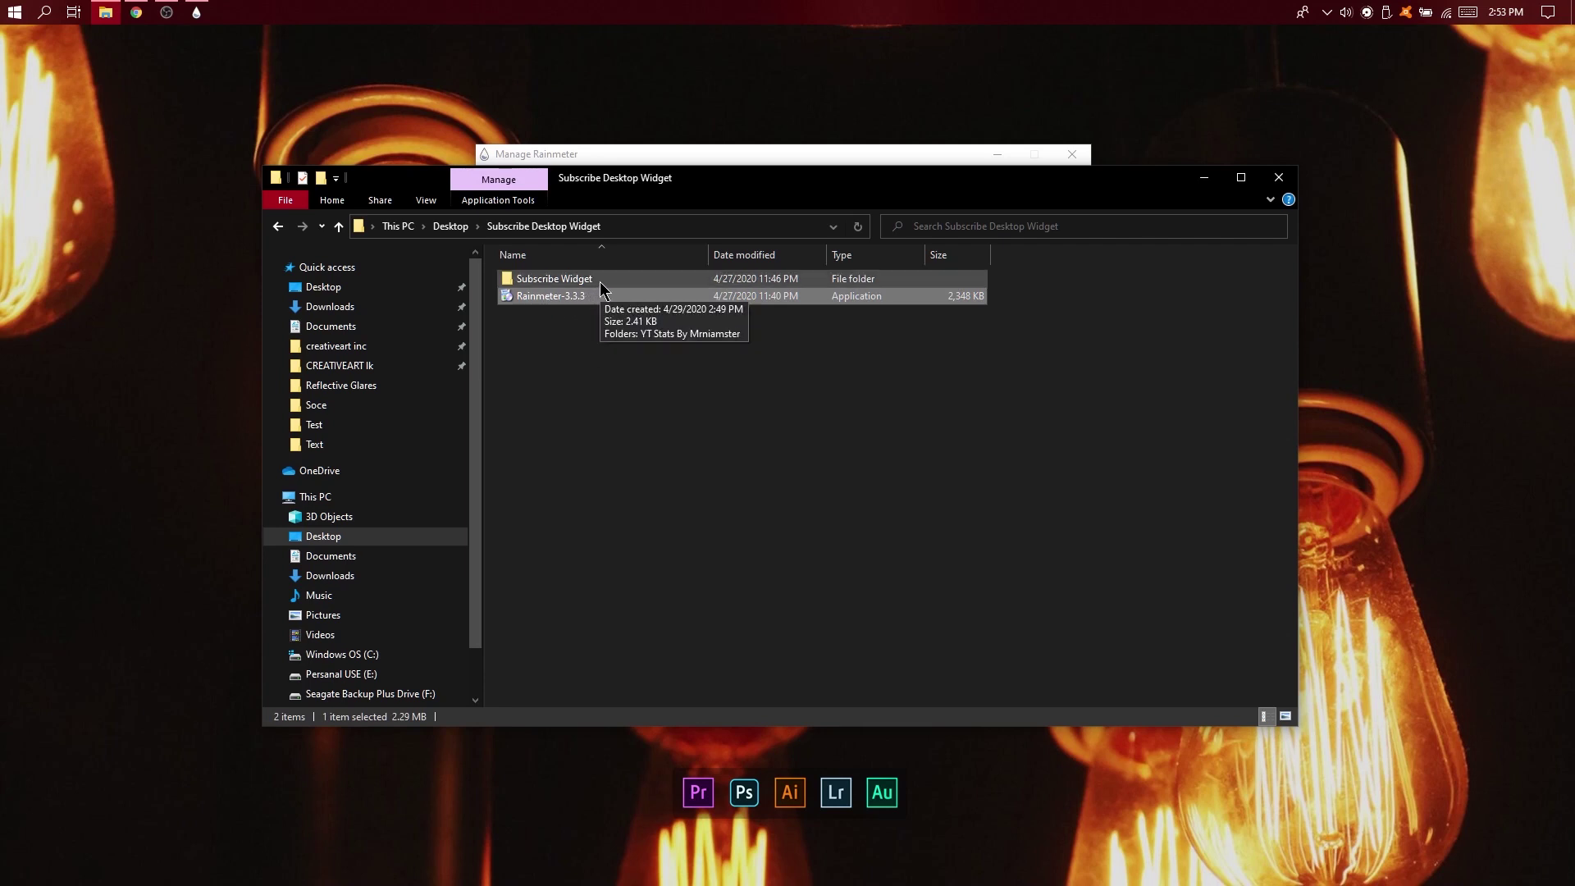
pyautogui.doubleClick(600, 281)
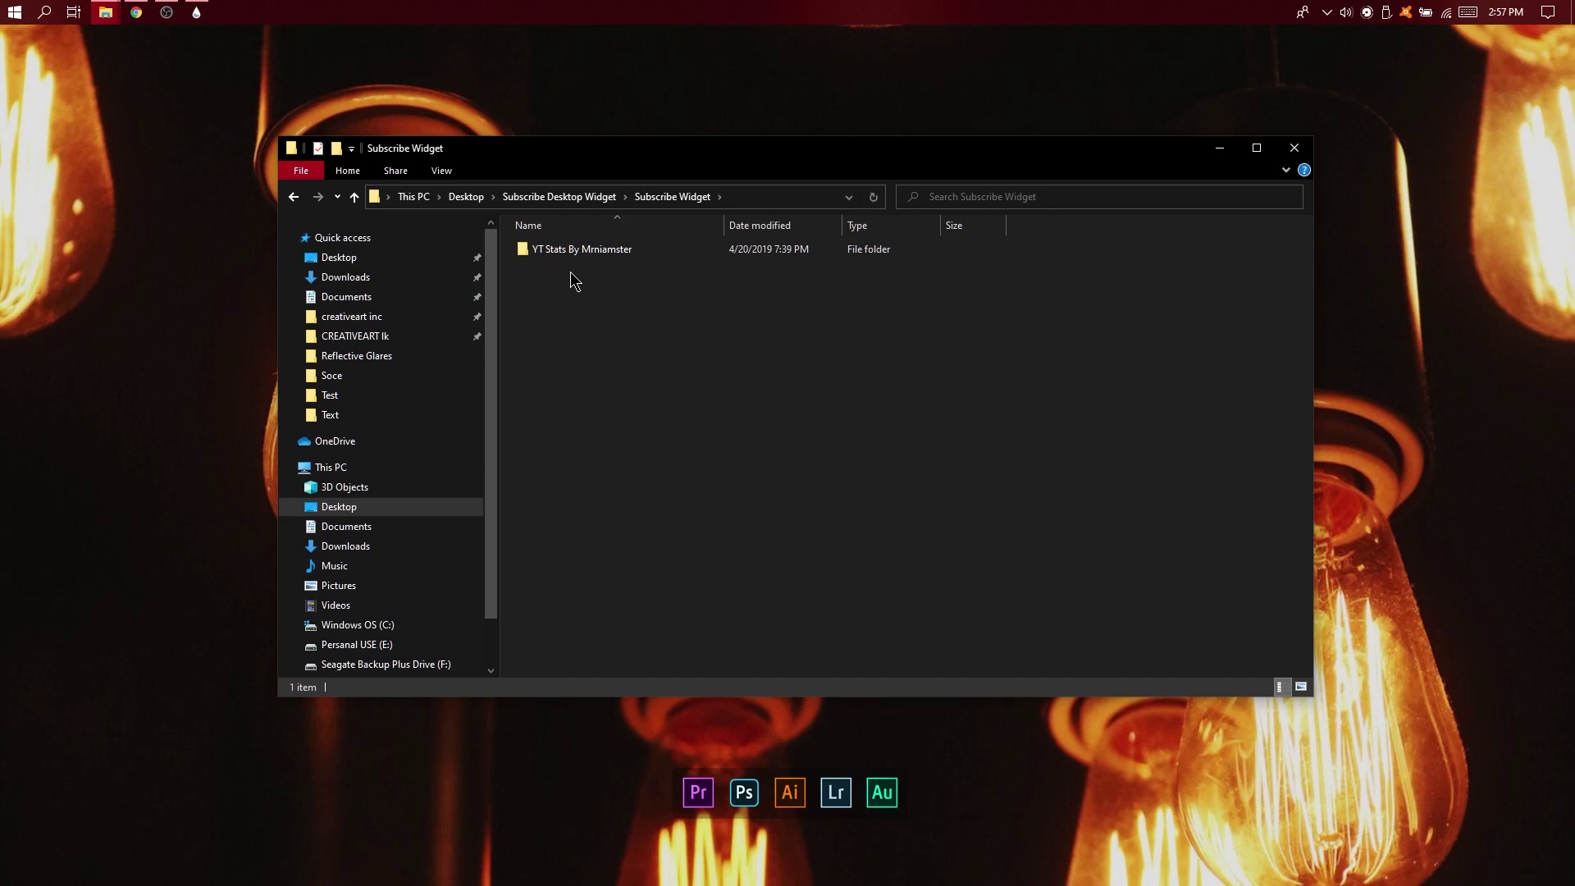
pyautogui.click(546, 258)
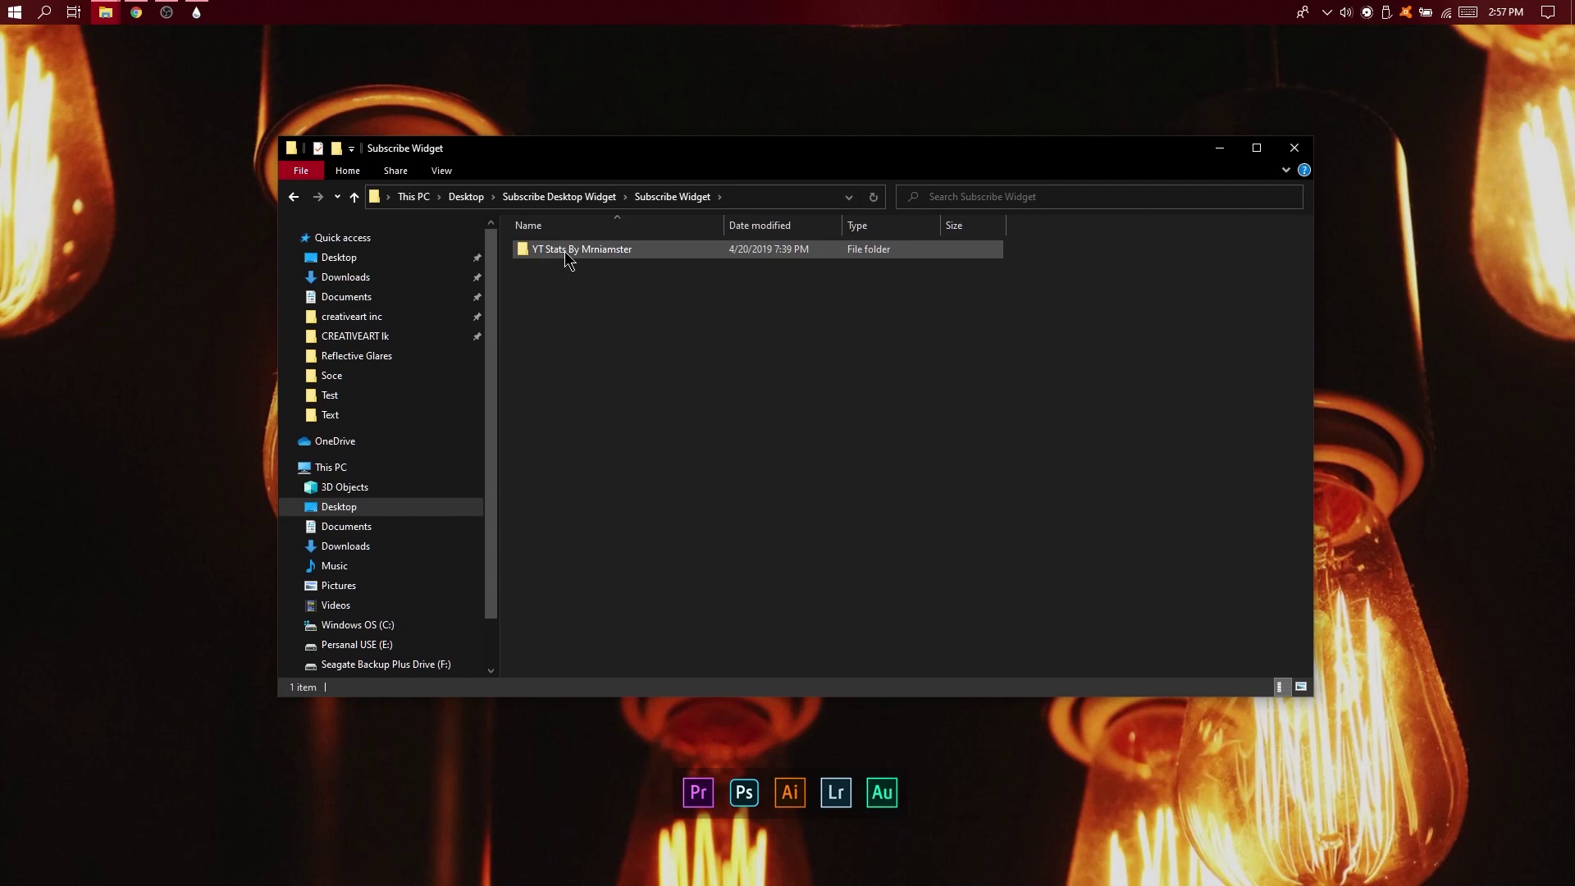
pyautogui.rightClick(563, 258)
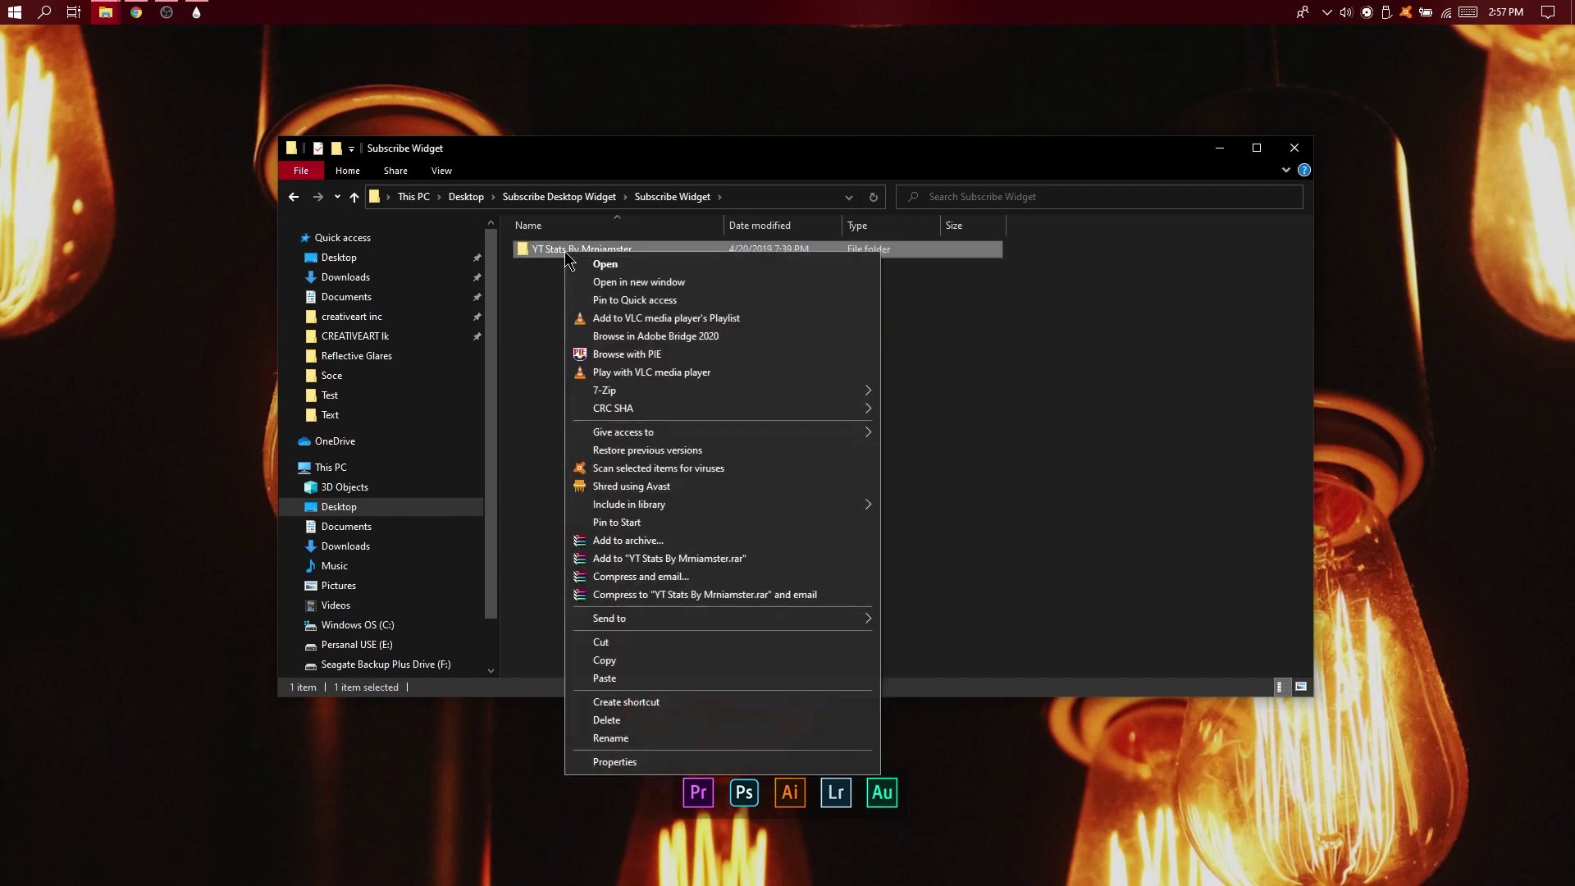
pyautogui.click(636, 660)
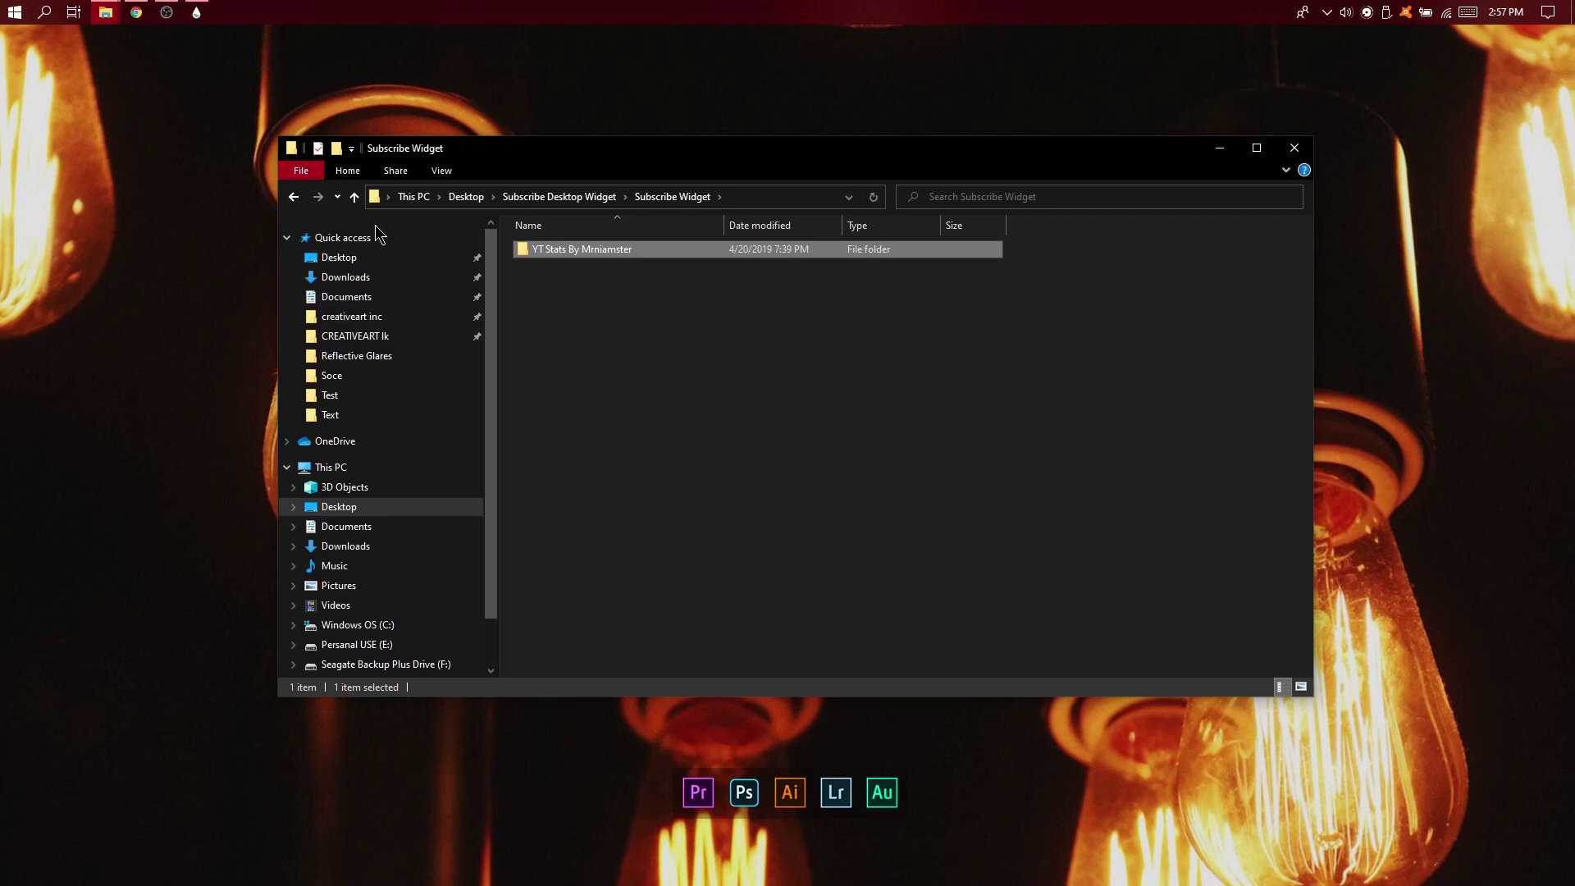
# Step: Paste the copied folder into Documents\Rainmeter\Skins and minimize the File Explorer window
pyautogui.click(378, 300)
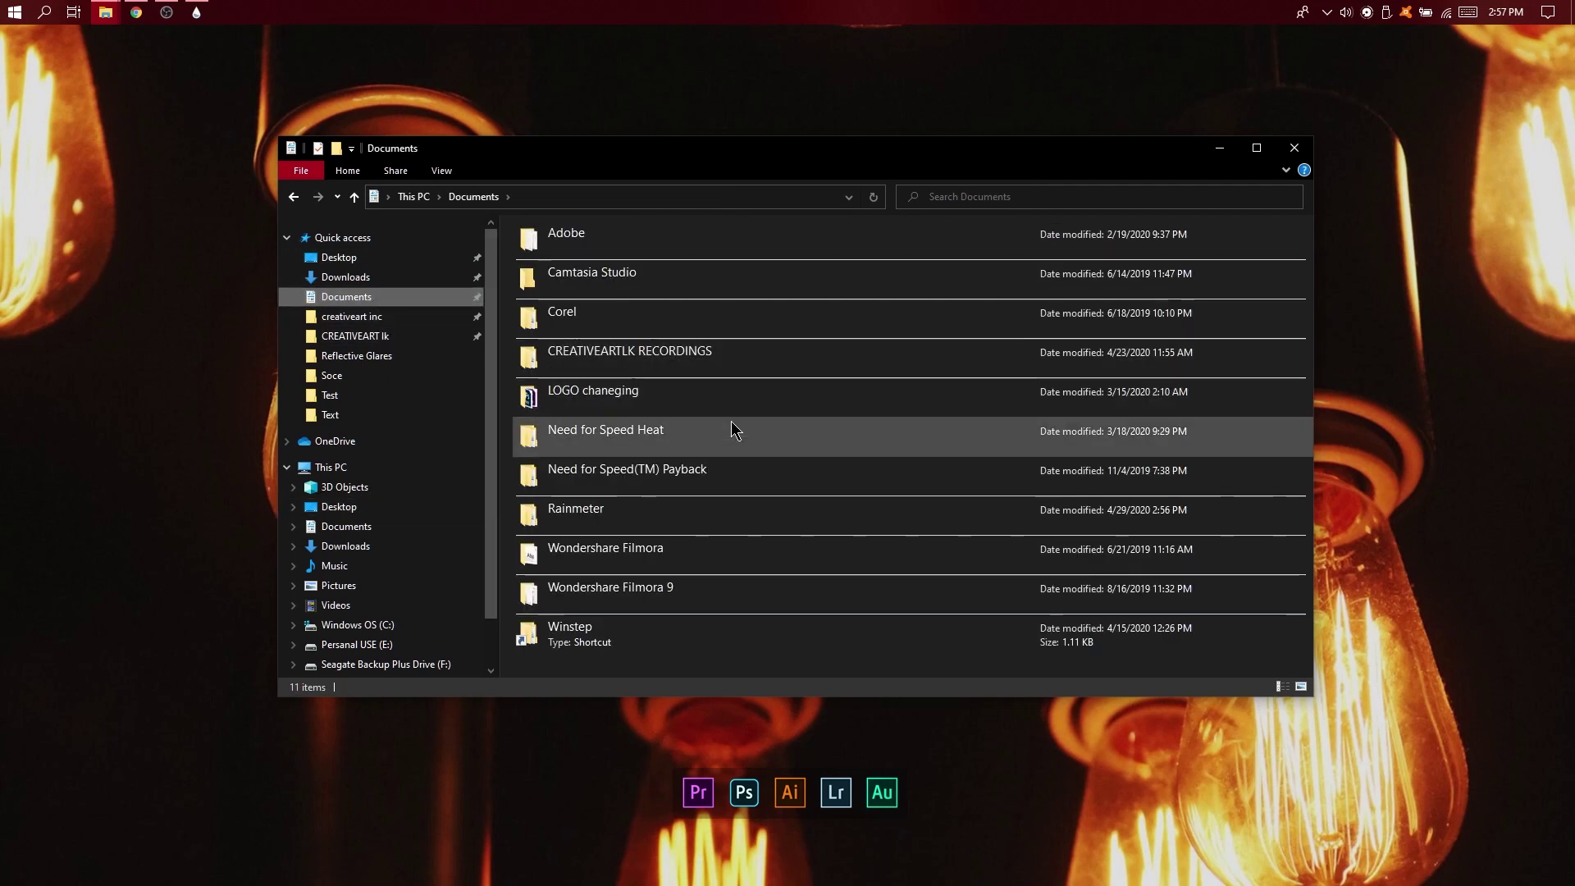
pyautogui.doubleClick(603, 518)
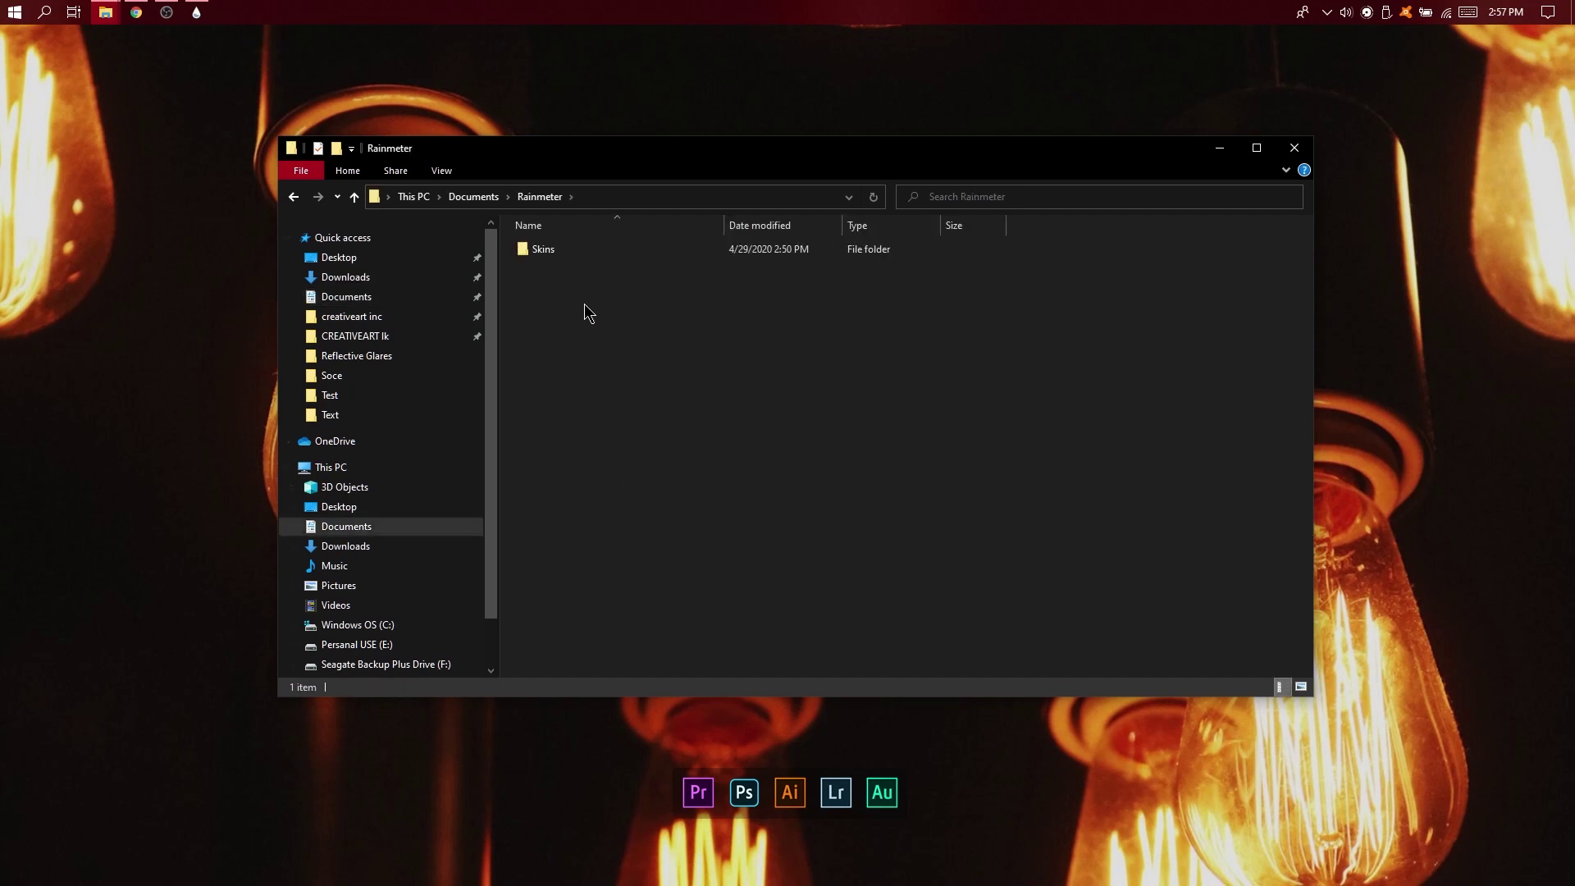
pyautogui.doubleClick(550, 256)
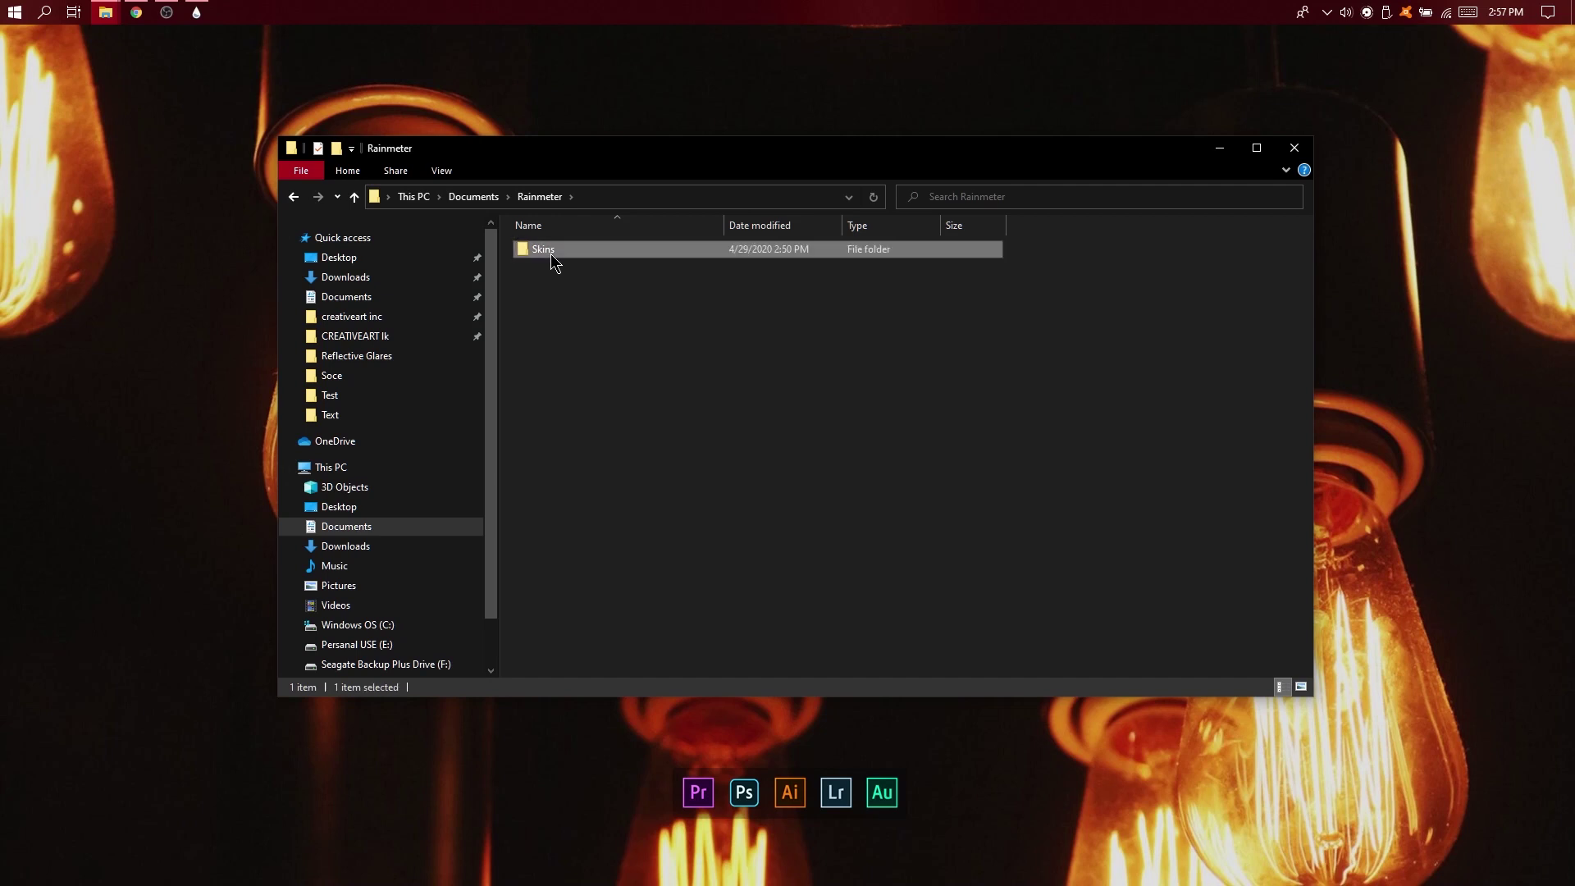
pyautogui.rightClick(600, 322)
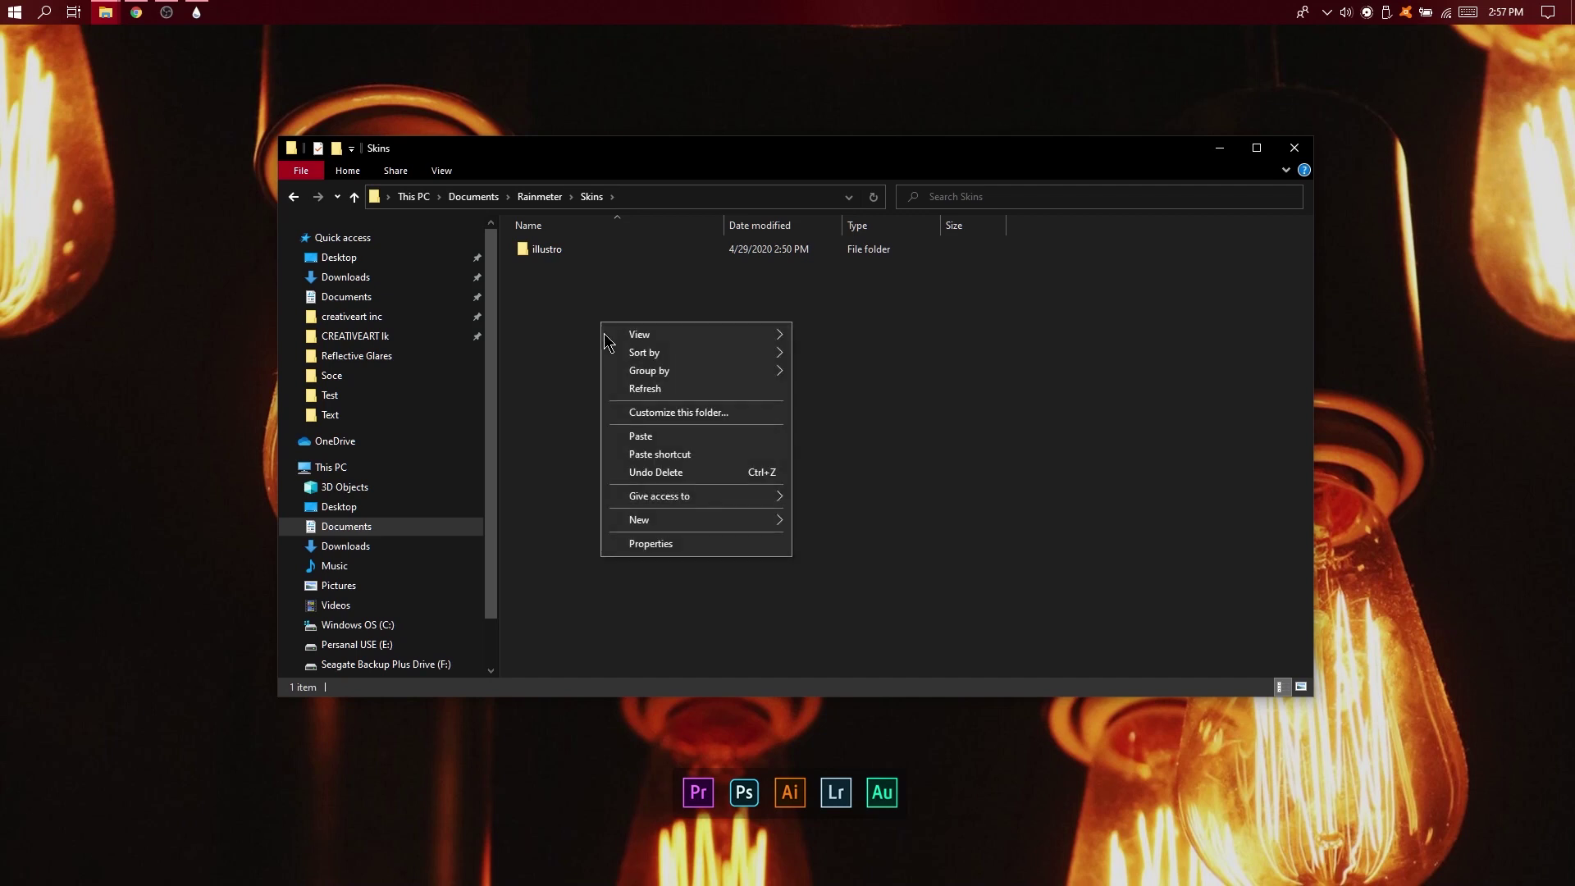
pyautogui.click(644, 439)
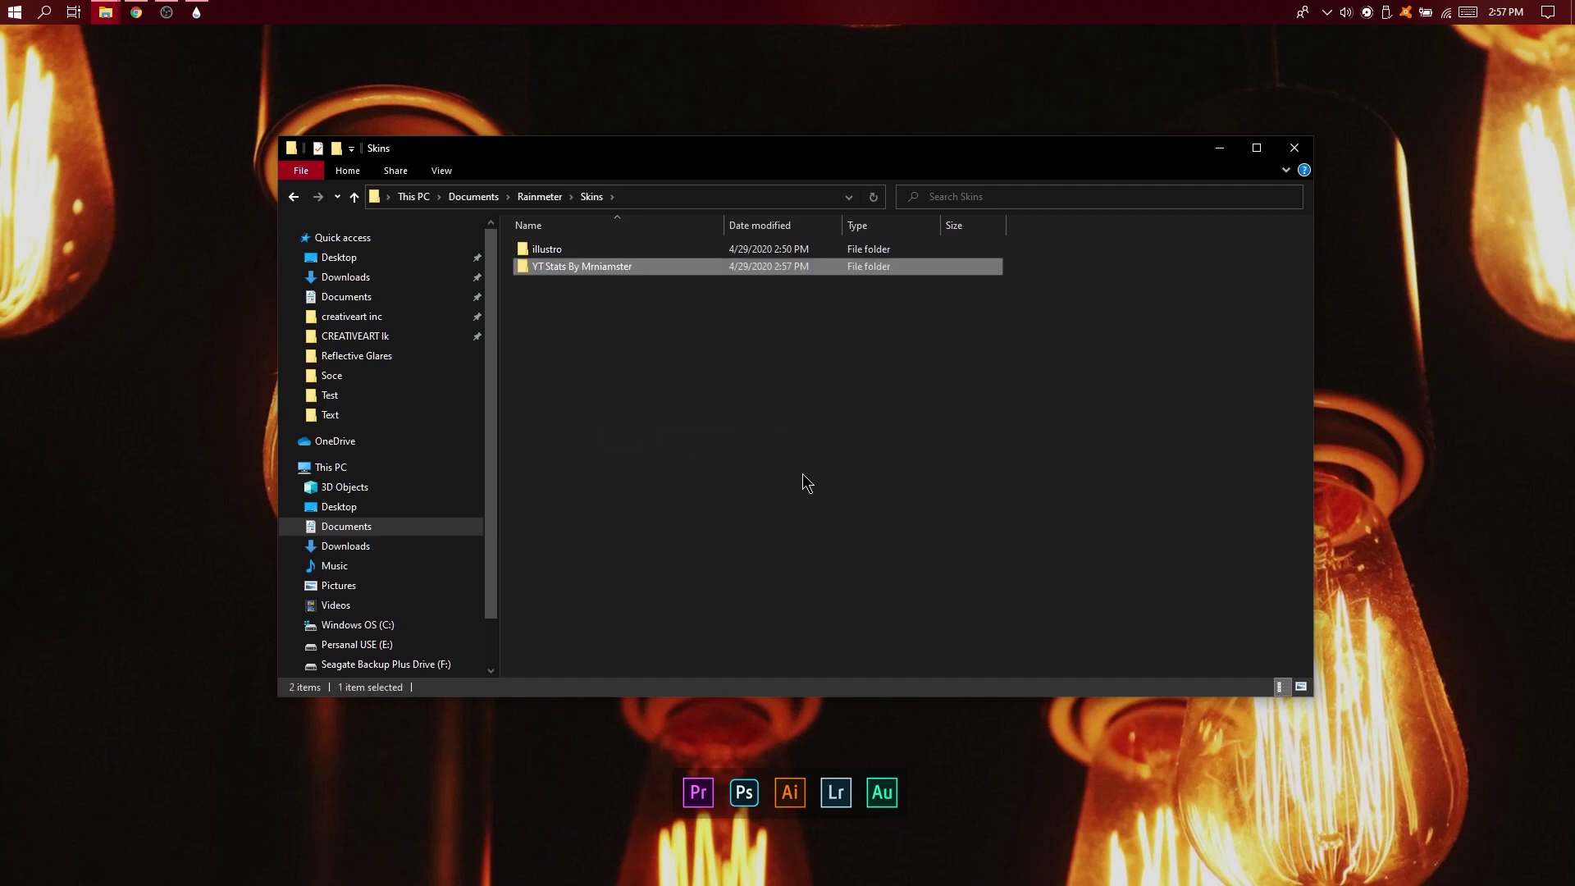
pyautogui.click(1218, 149)
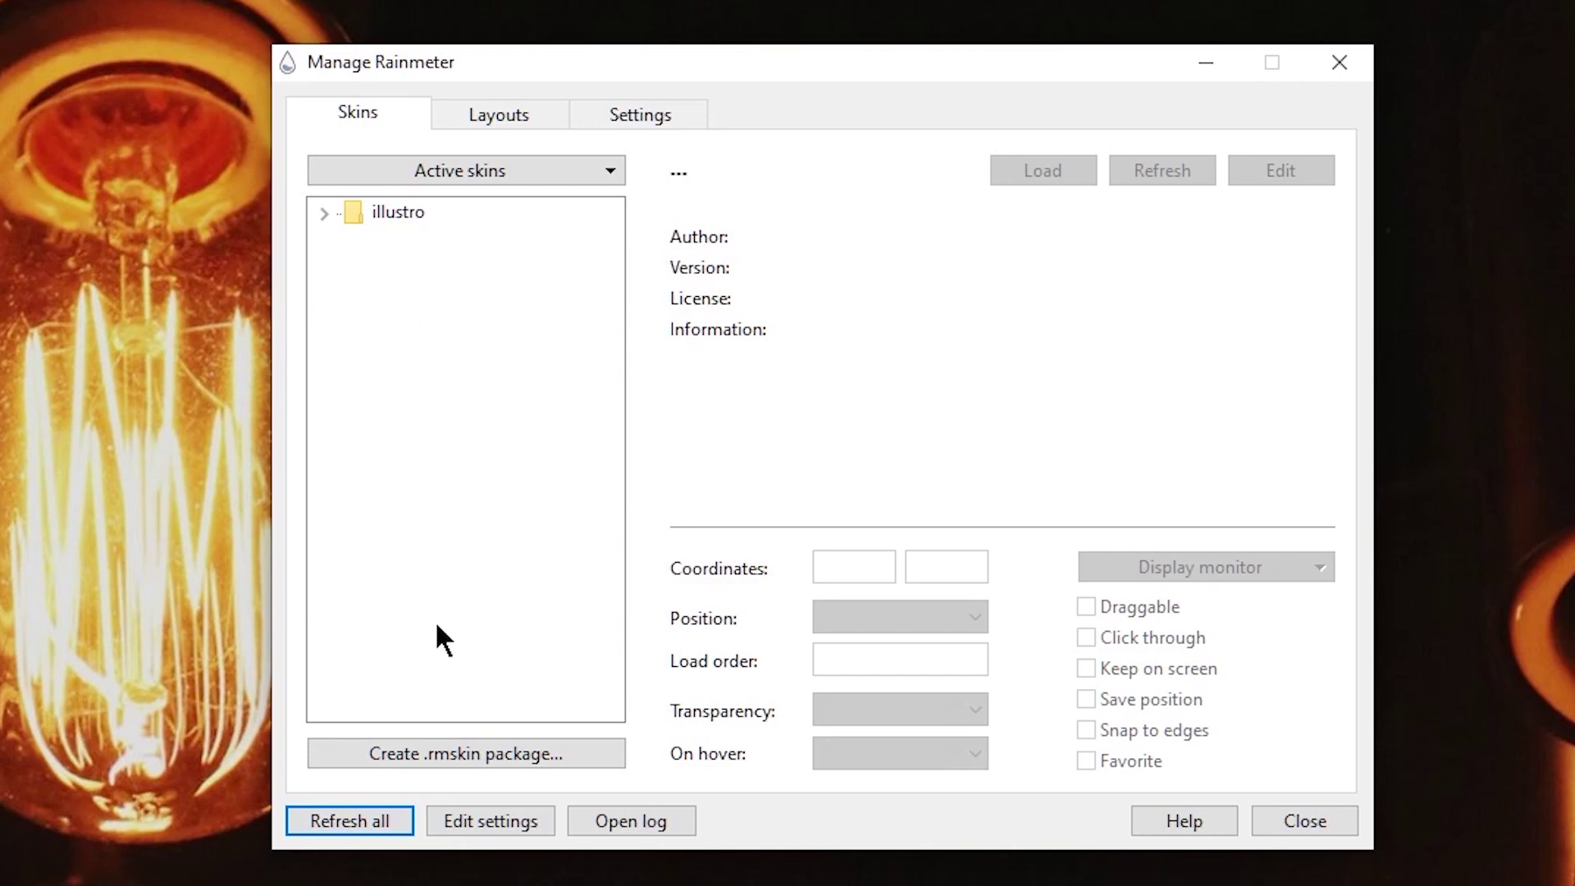
# Step: Refresh all Rainmeter skins and open Subscribers-lowdpi.ini from YT Stats By Mrniamster\Subscribers for editing
pyautogui.click(379, 815)
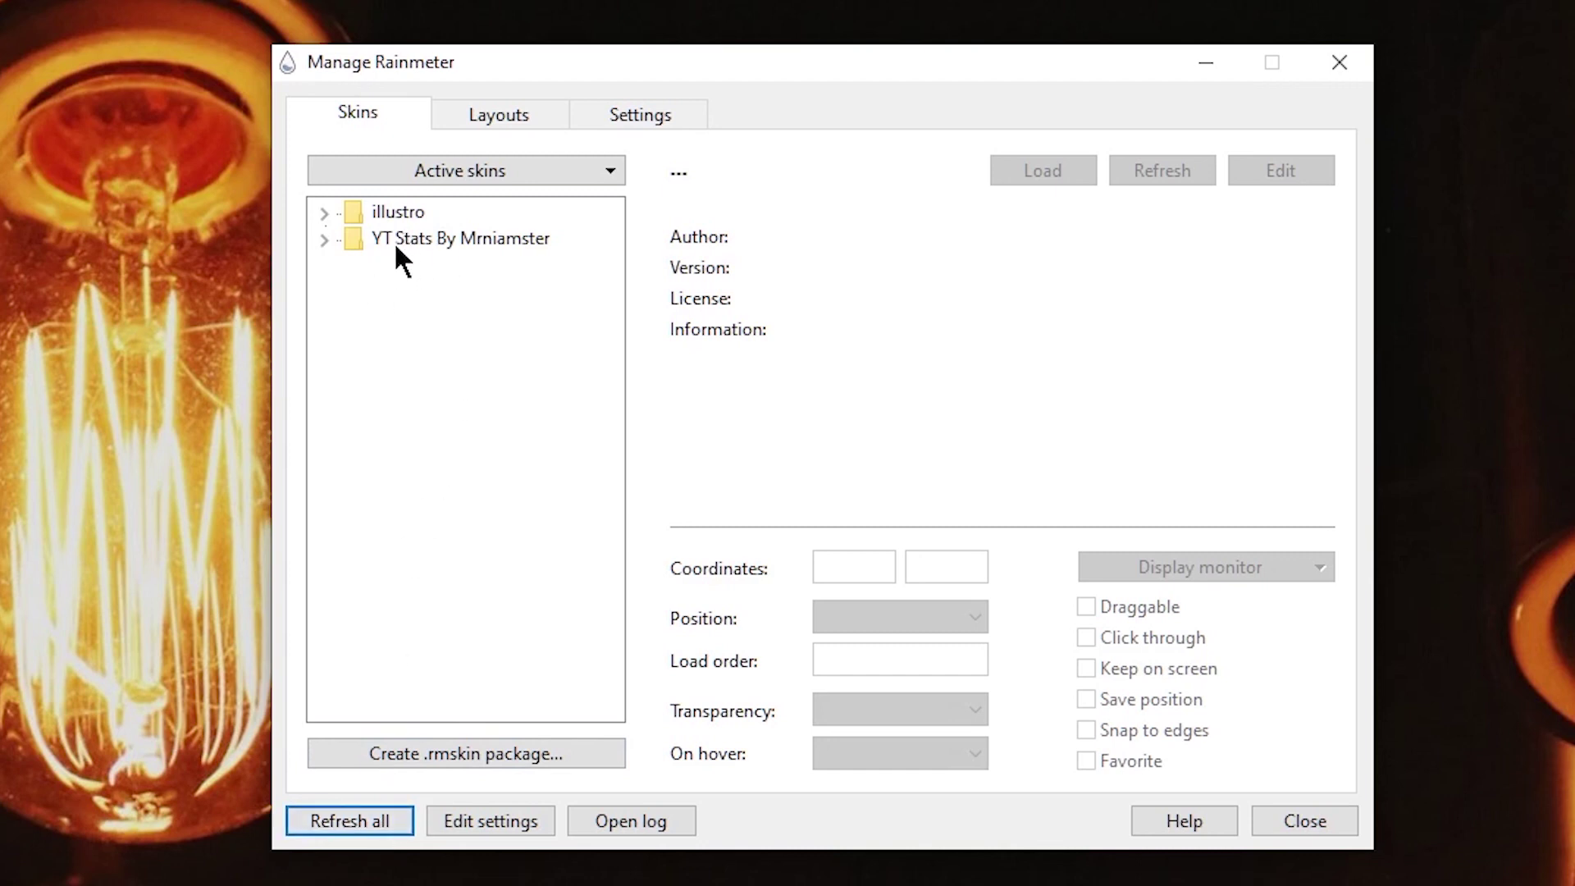
pyautogui.click(325, 242)
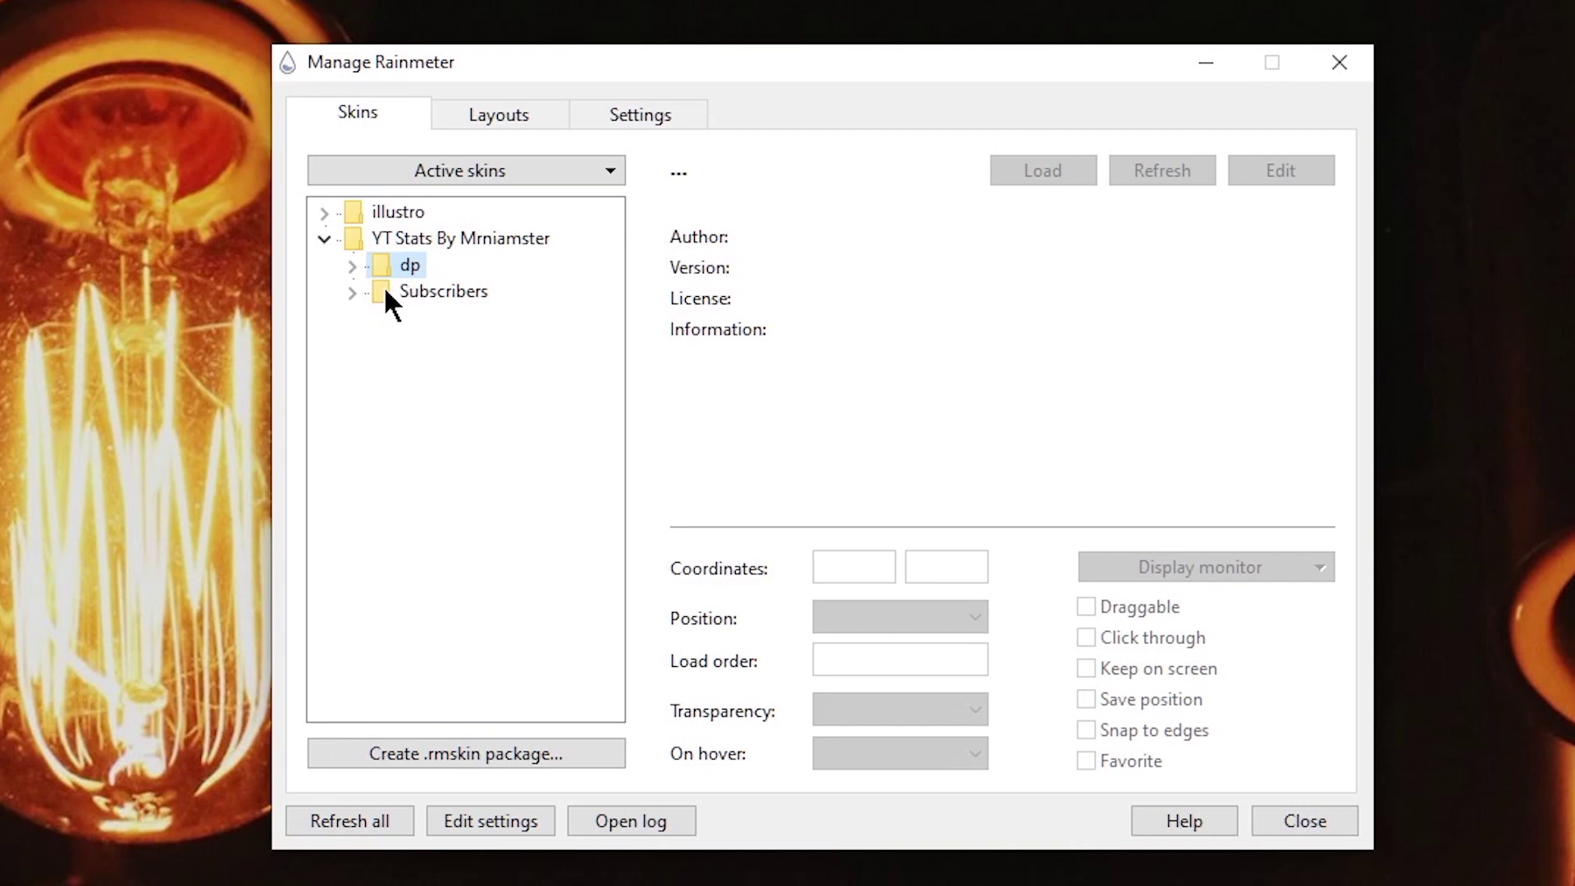
pyautogui.click(352, 293)
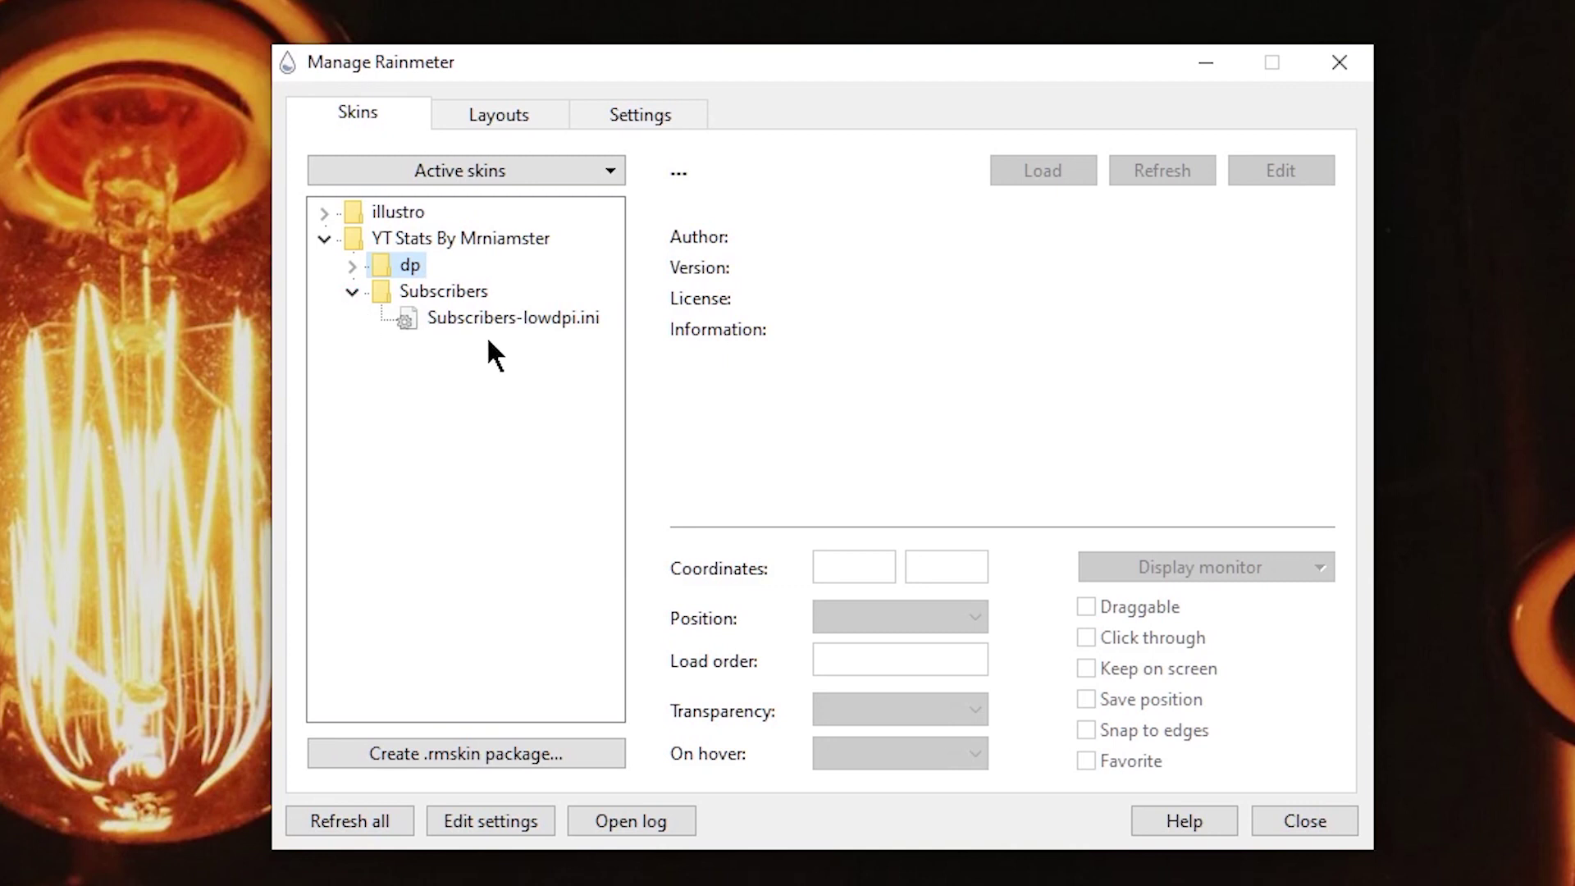
pyautogui.click(513, 333)
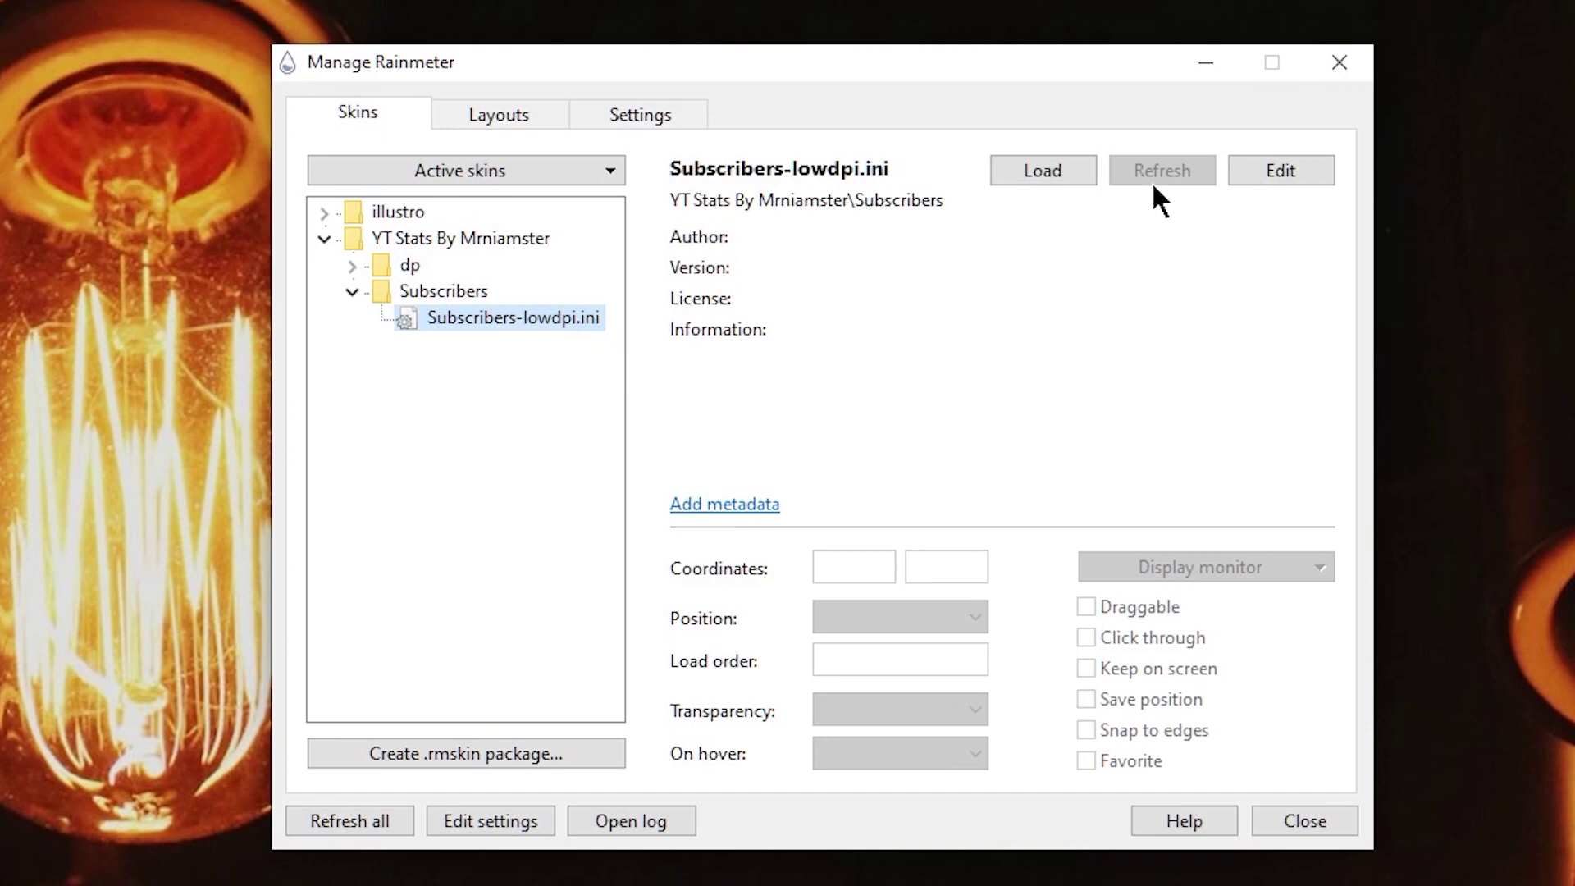
pyautogui.click(1298, 175)
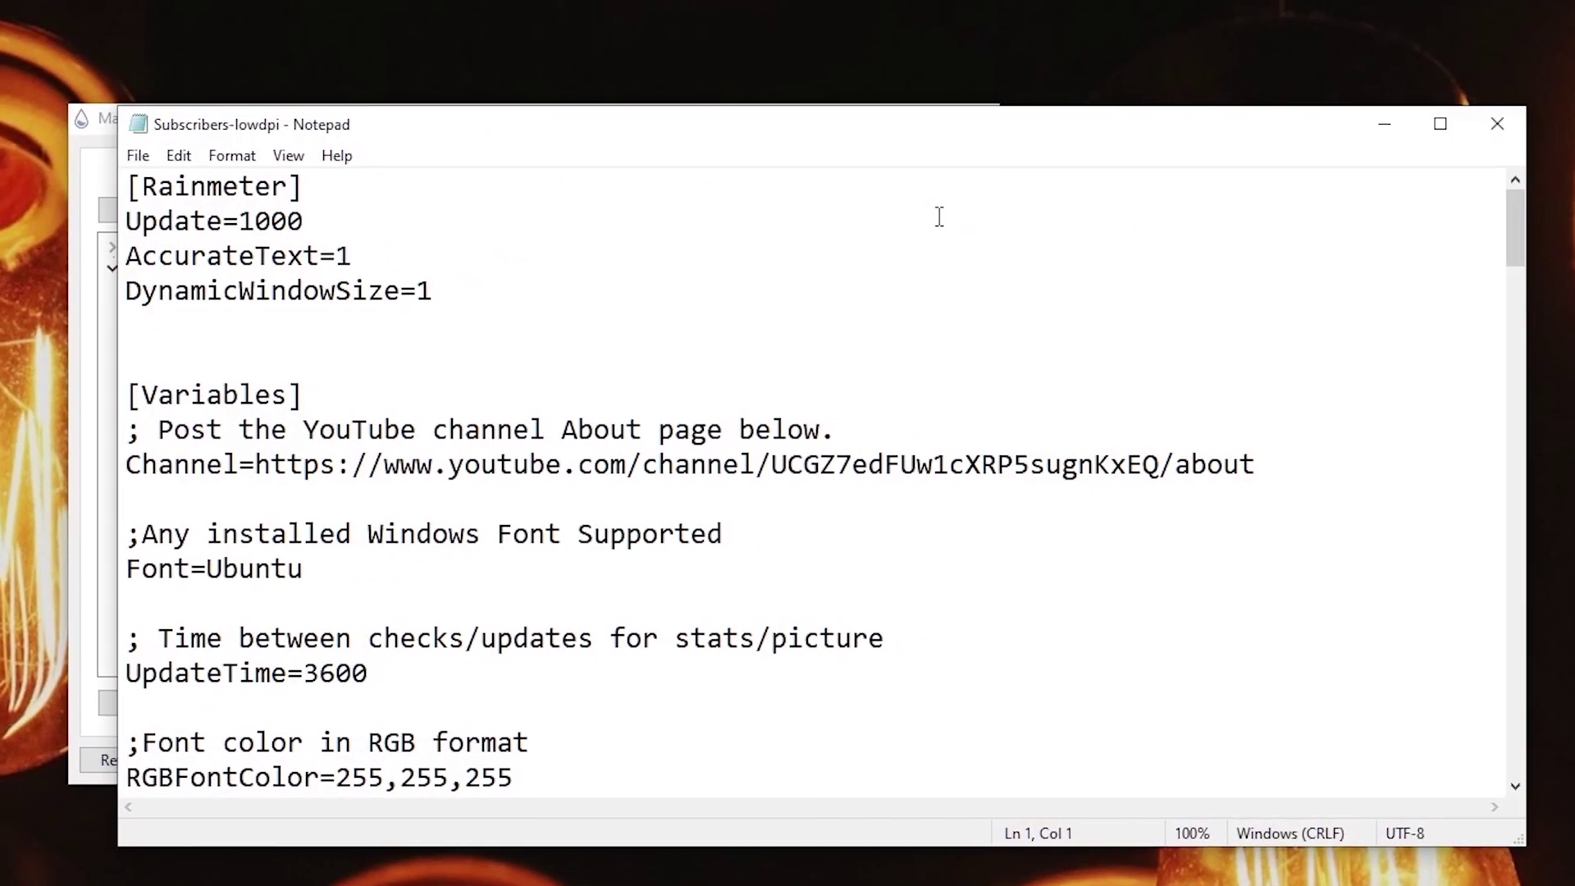
# Step: Delete the existing YouTube address after "Channel=" in the Variables section of Subscribers-lowdpi
pyautogui.scroll(-8, 790, 386)
pyautogui.scroll(8, 794, 422)
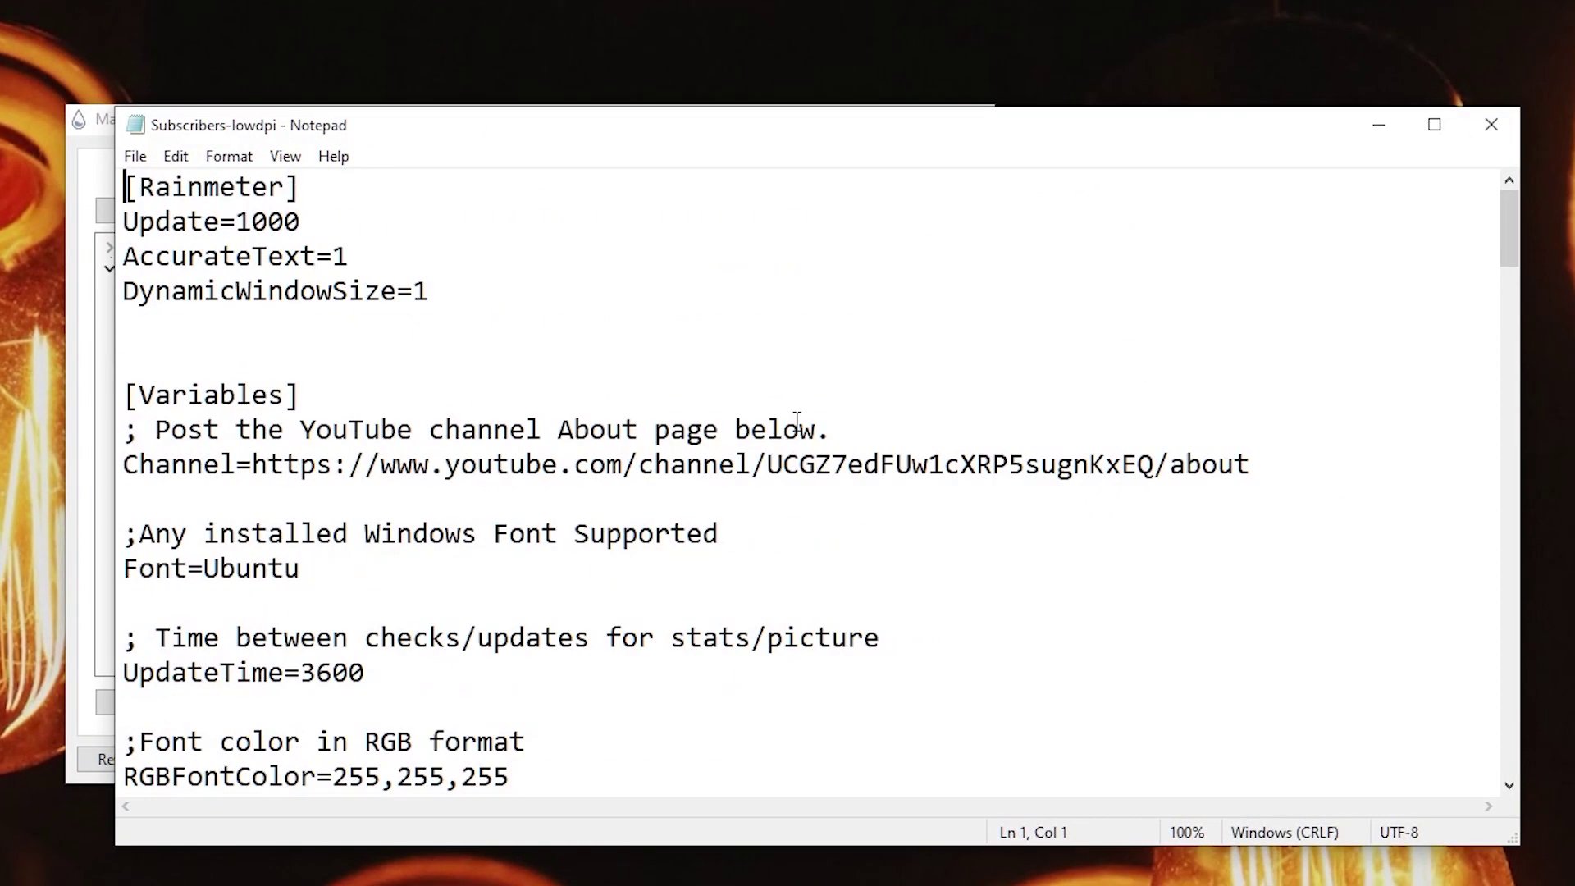
pyautogui.click(364, 383)
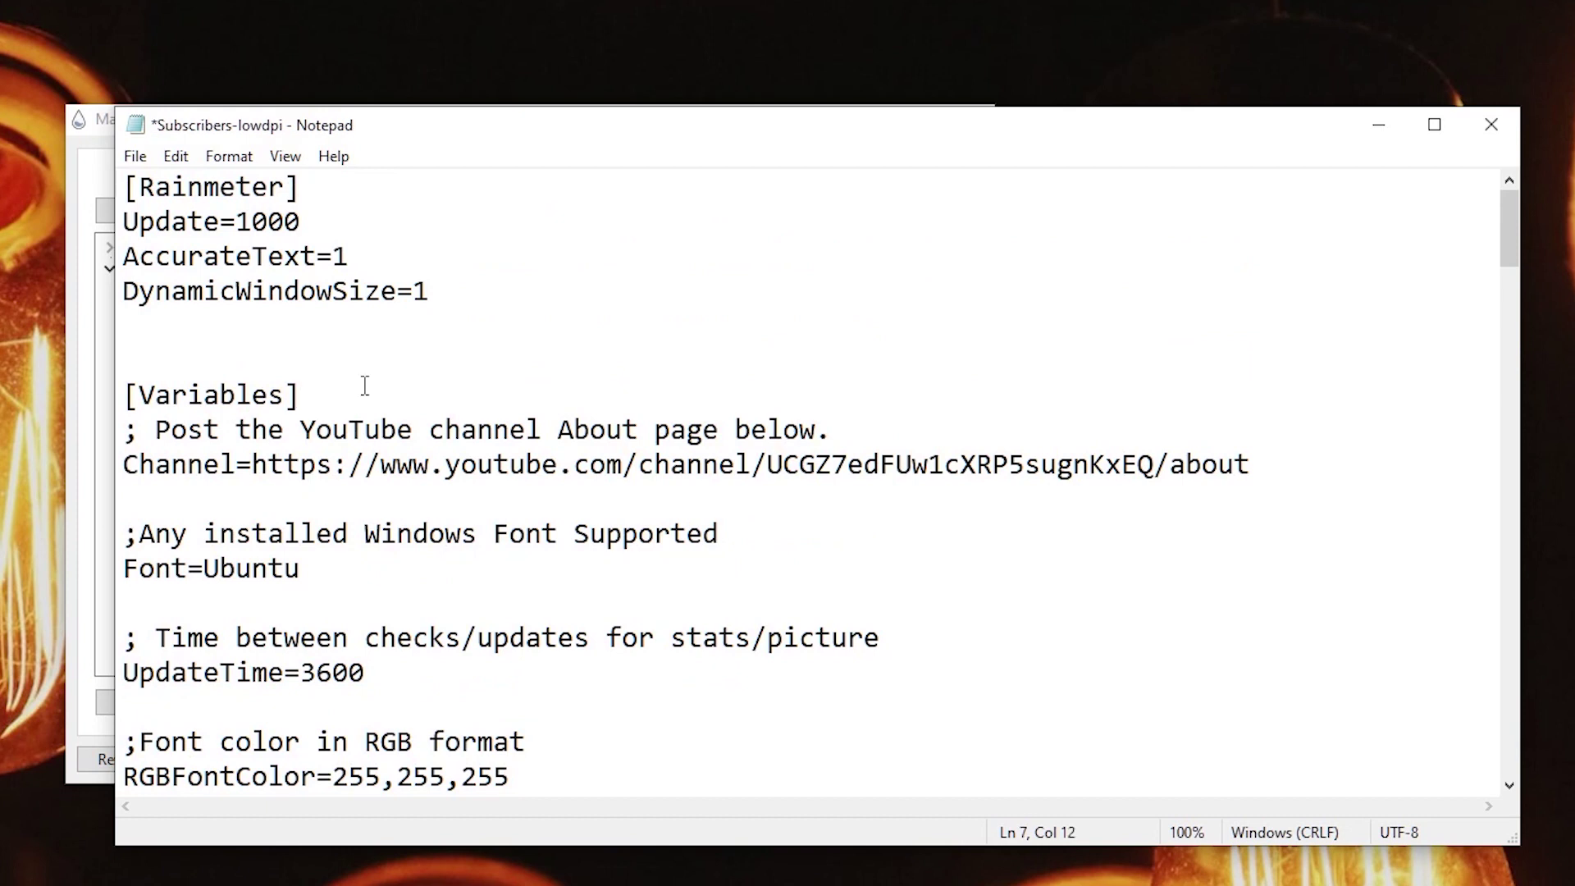
pyautogui.moveTo(364, 385); pyautogui.dragTo(141, 392)
pyautogui.click(276, 432)
pyautogui.rightClick(240, 473)
pyautogui.click(240, 473)
pyautogui.moveTo(253, 464); pyautogui.dragTo(125, 462)
pyautogui.click(266, 466)
pyautogui.click(252, 464)
pyautogui.rightClick(939, 611)
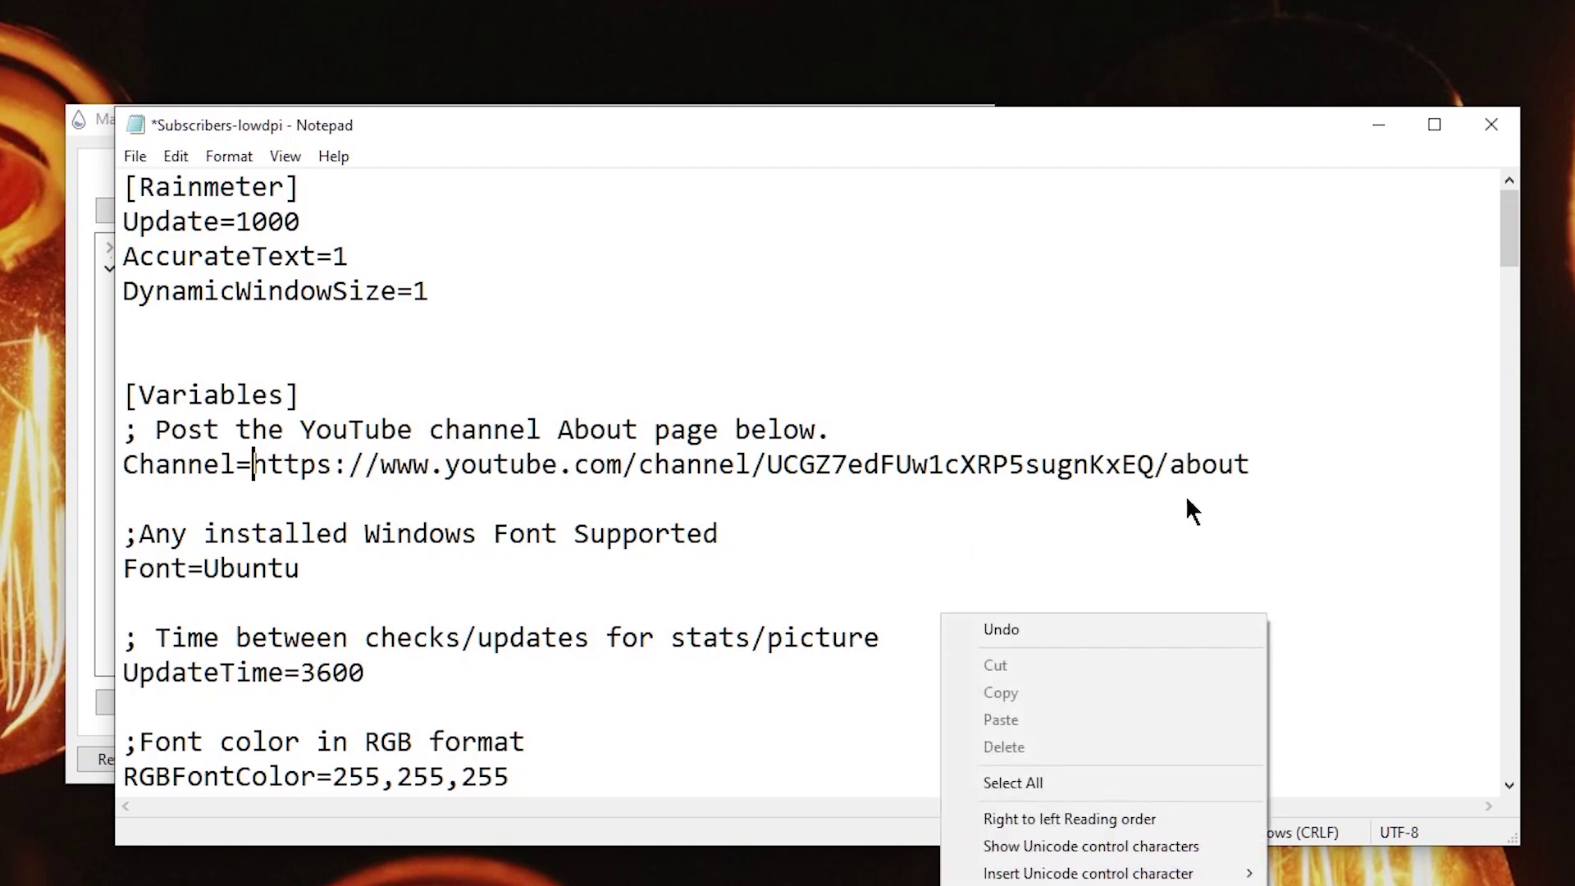
pyautogui.click(1255, 468)
pyautogui.moveTo(1252, 466); pyautogui.dragTo(257, 469)
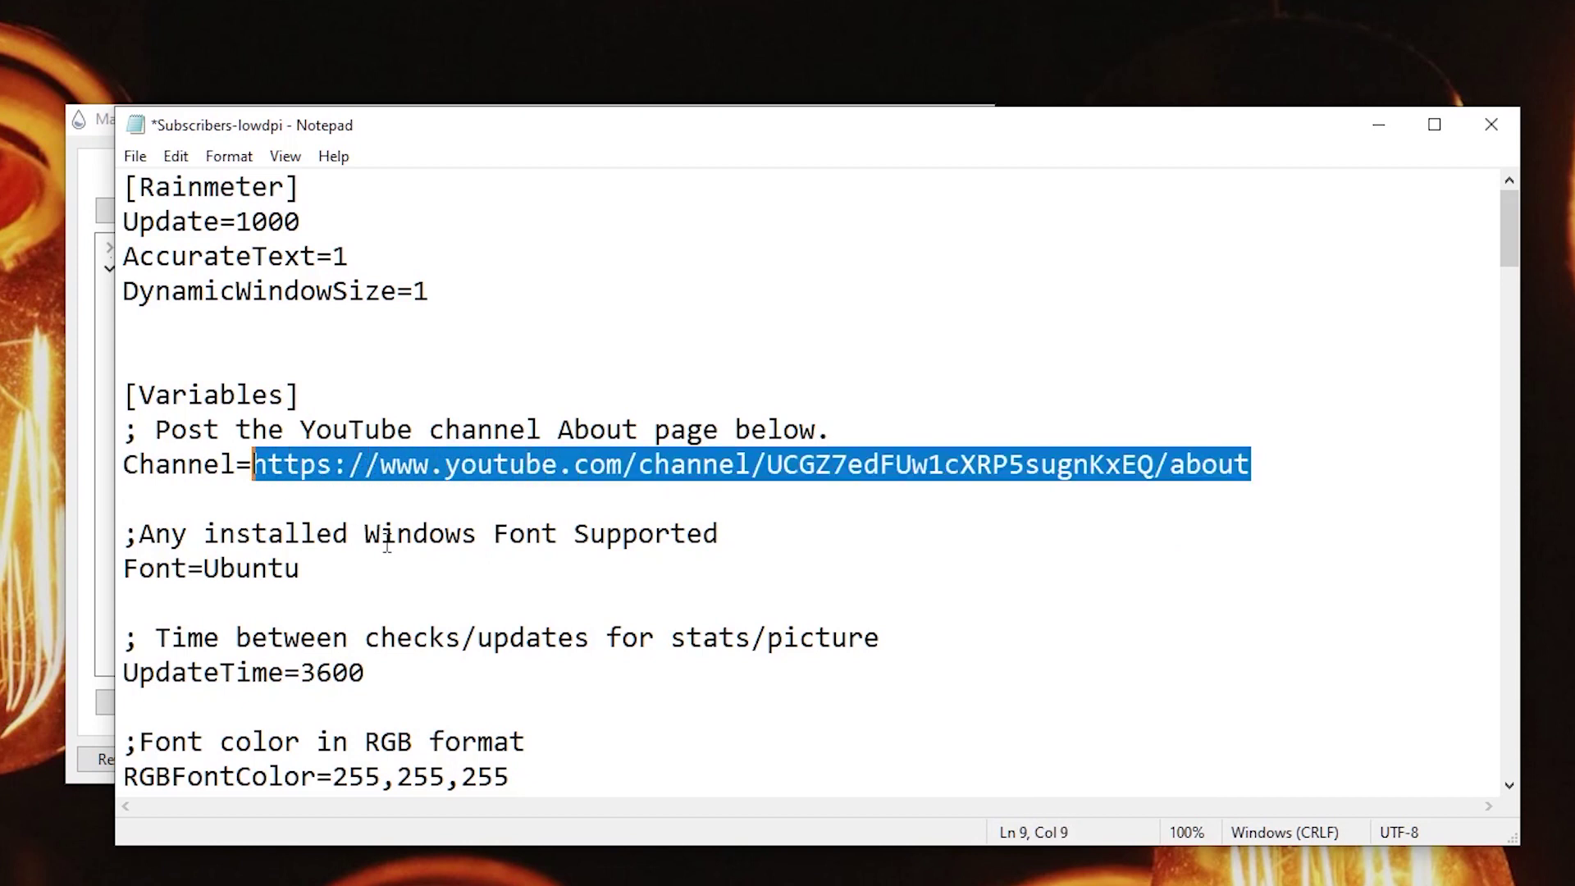
pyautogui.press('BackSpace')
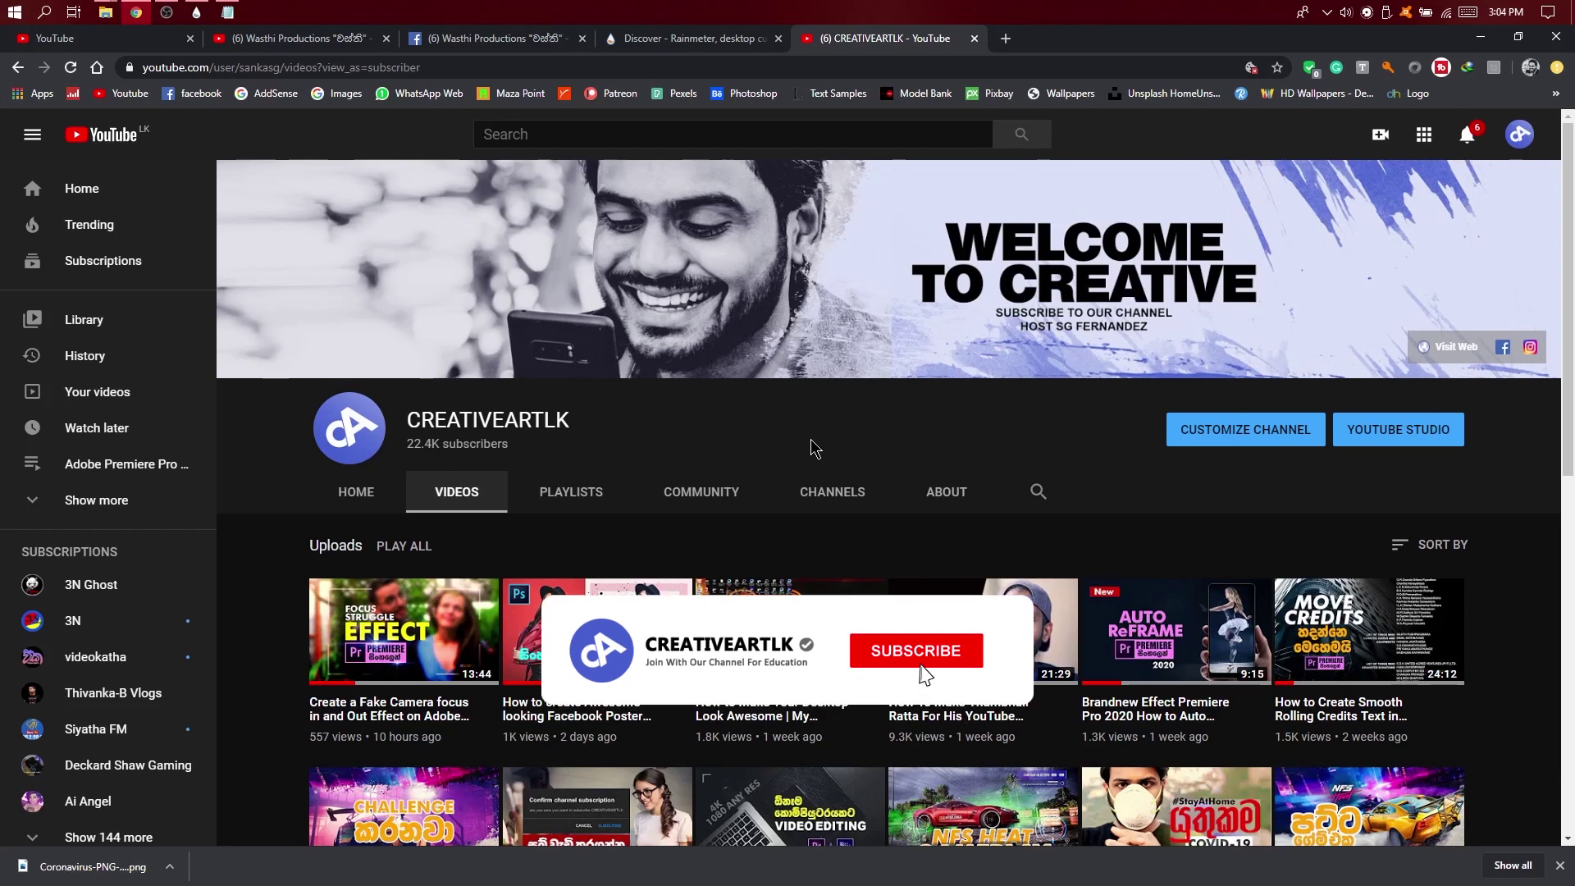
# Step: In Chrome, open the CREATIVEARTLK channel's About page and copy its full web address
pyautogui.click(940, 500)
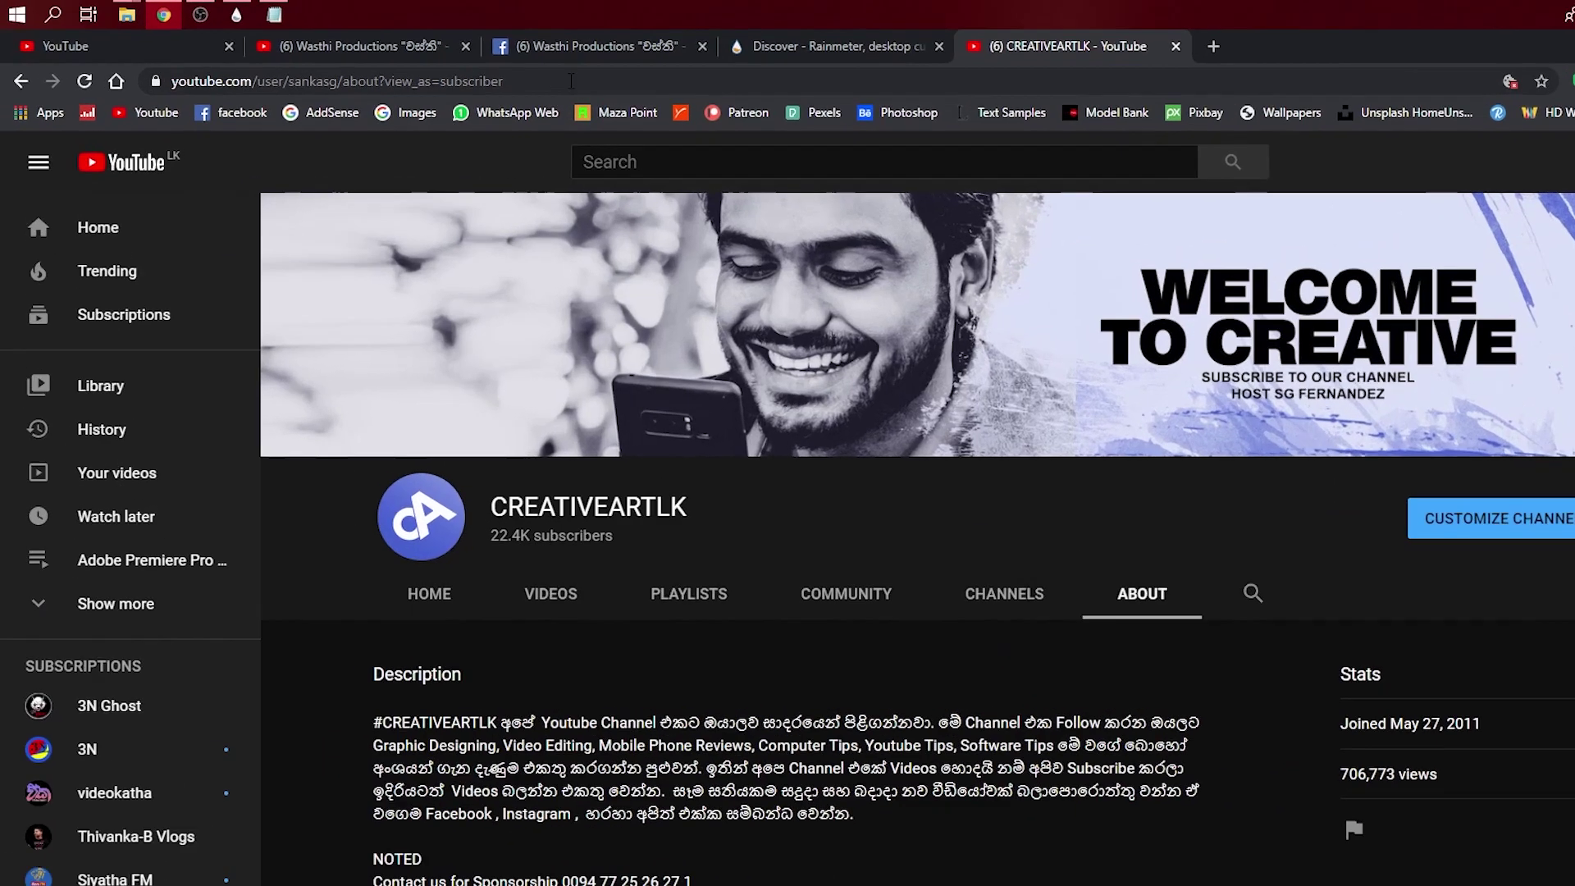
pyautogui.click(571, 82)
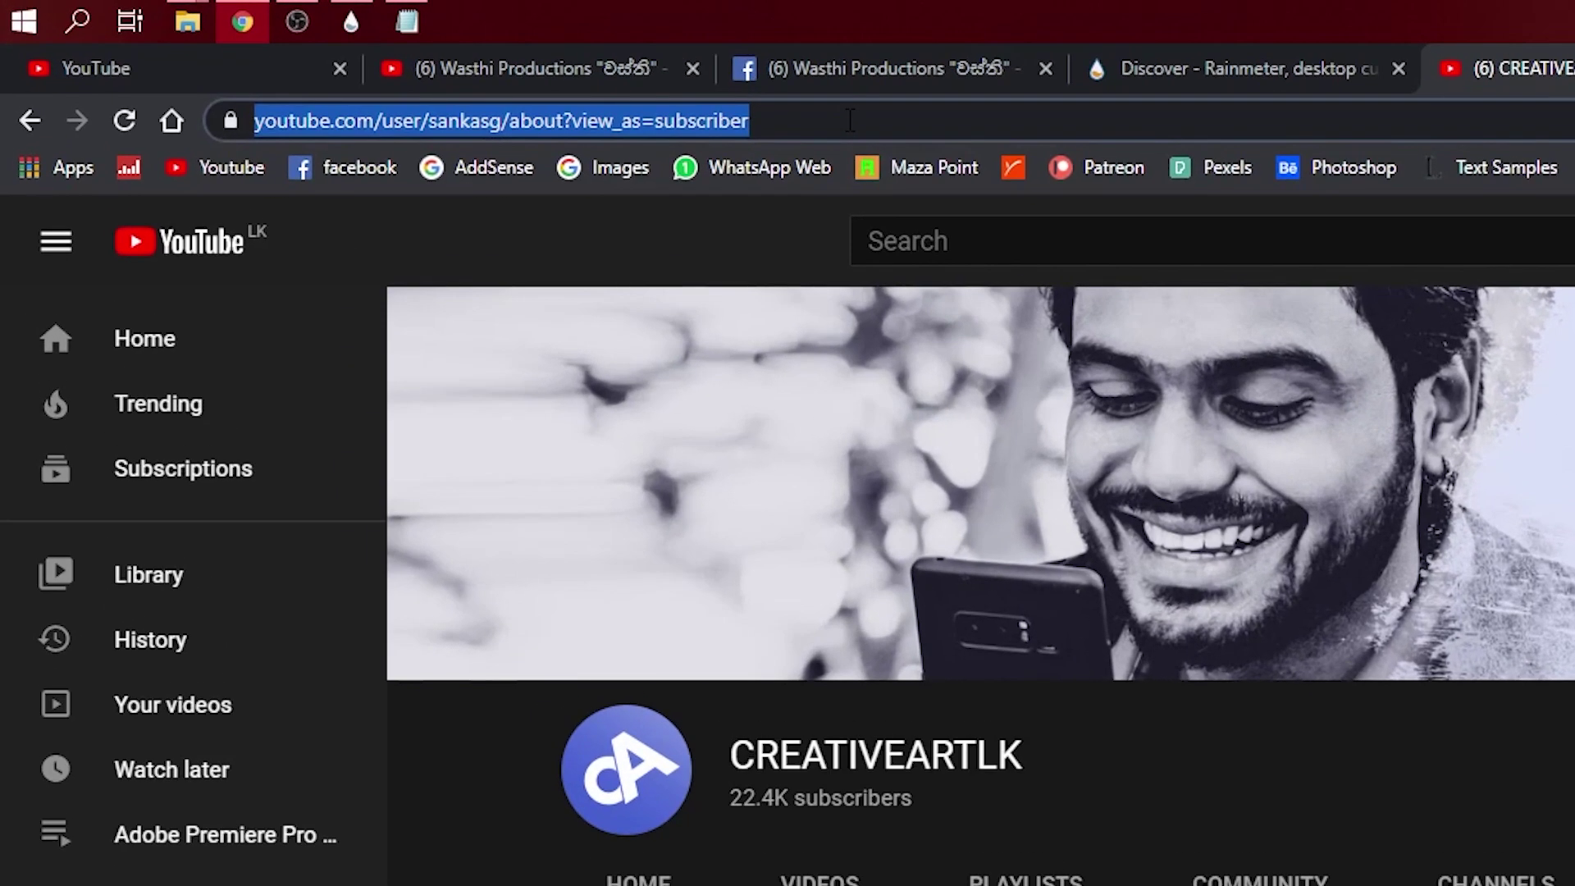
pyautogui.click(850, 120)
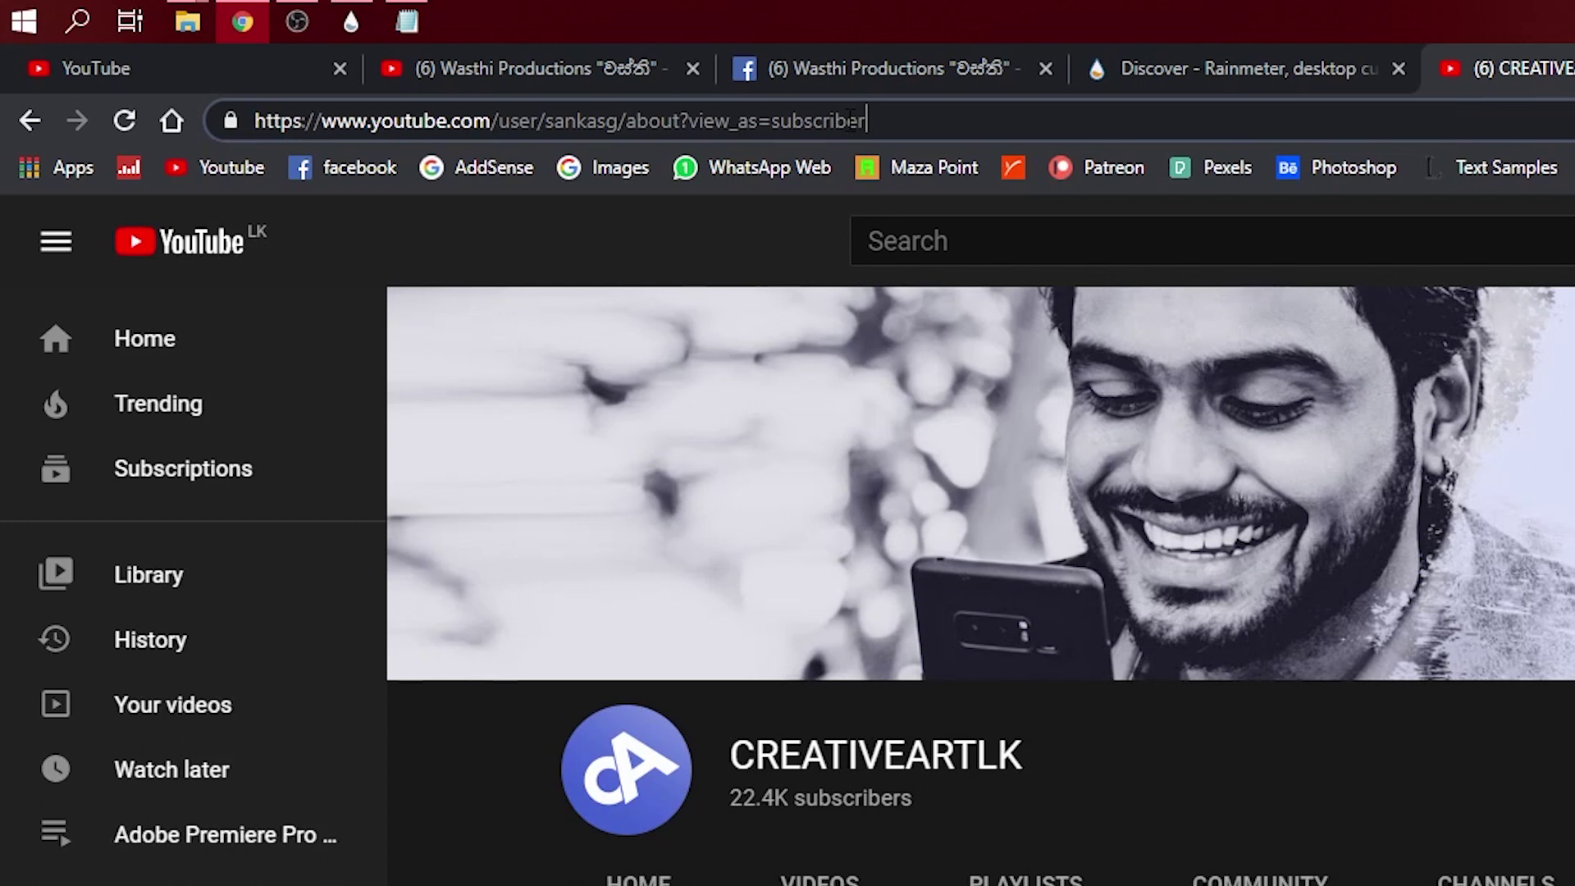
pyautogui.moveTo(886, 121); pyautogui.dragTo(209, 110)
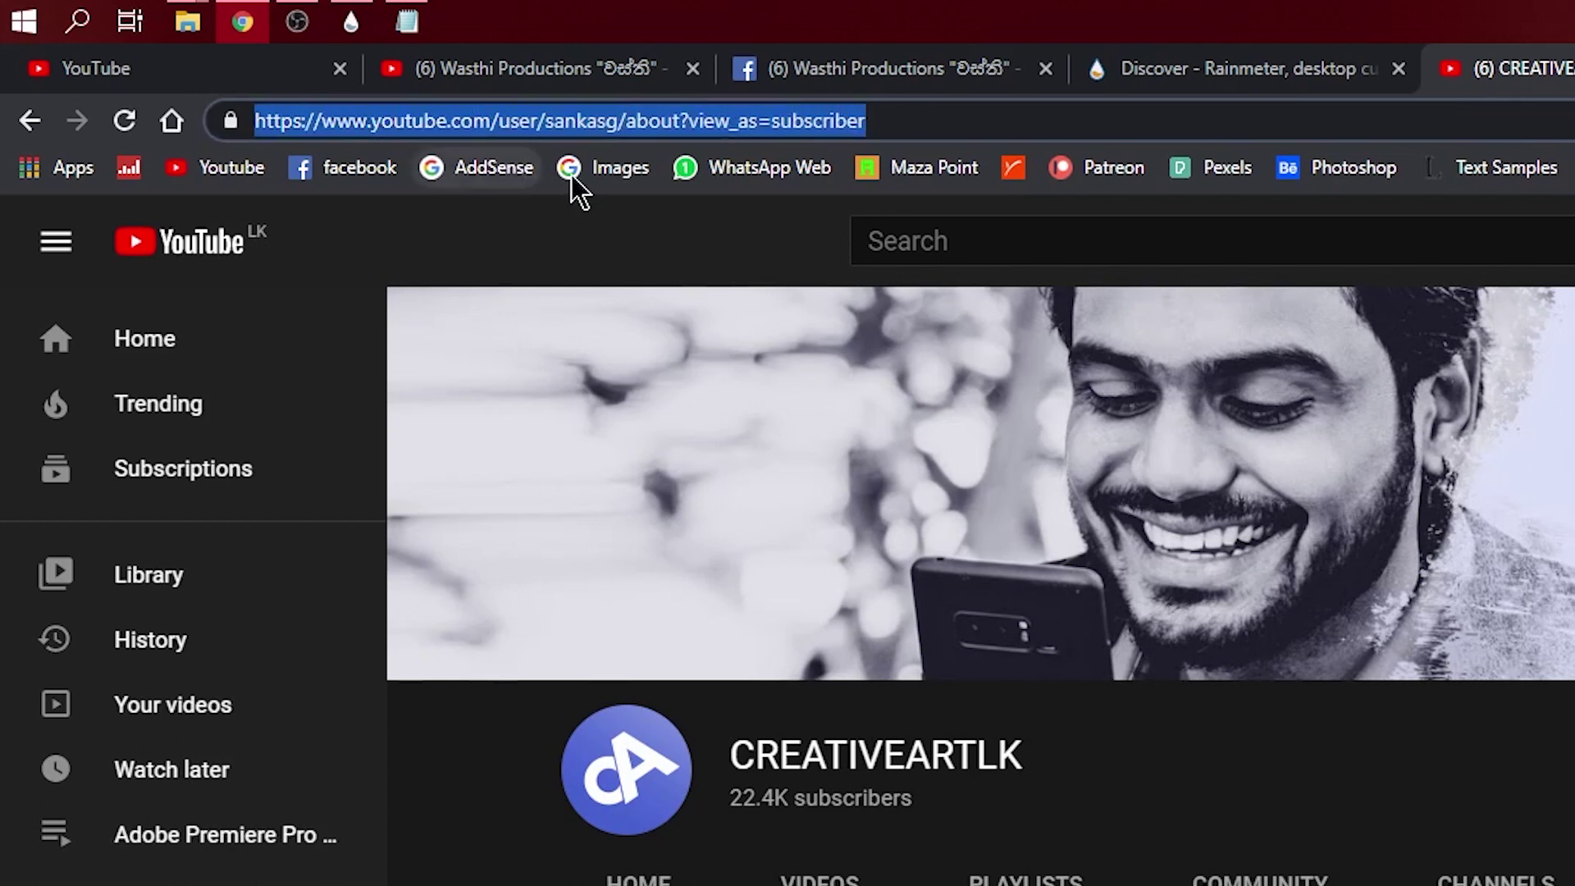
pyautogui.click(953, 115)
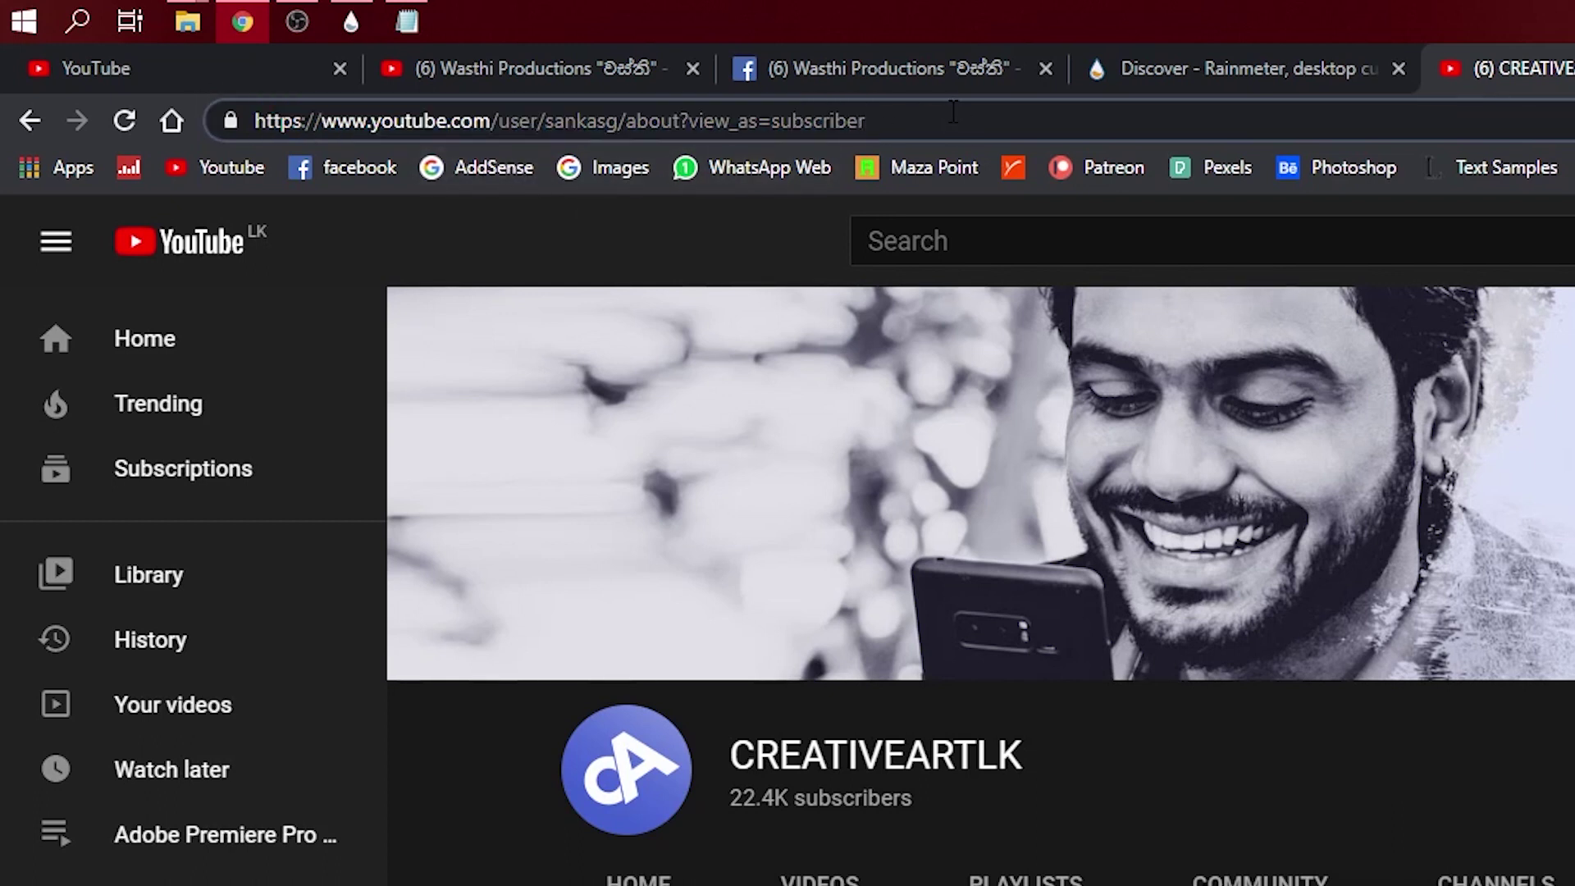
pyautogui.hotkey('ctrl', 'a')
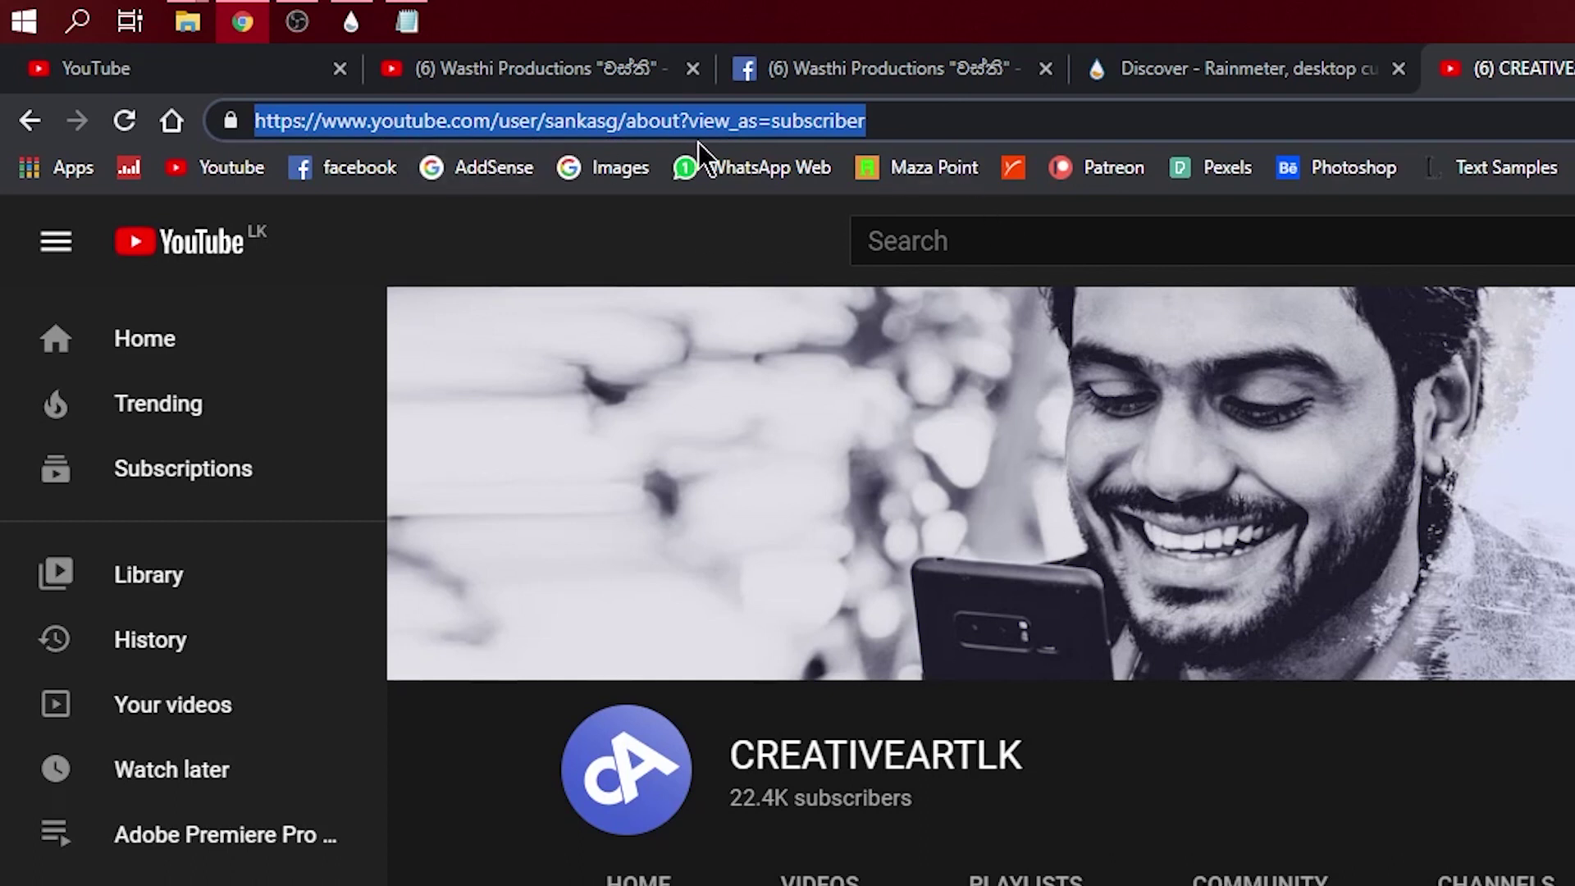
pyautogui.rightClick(727, 124)
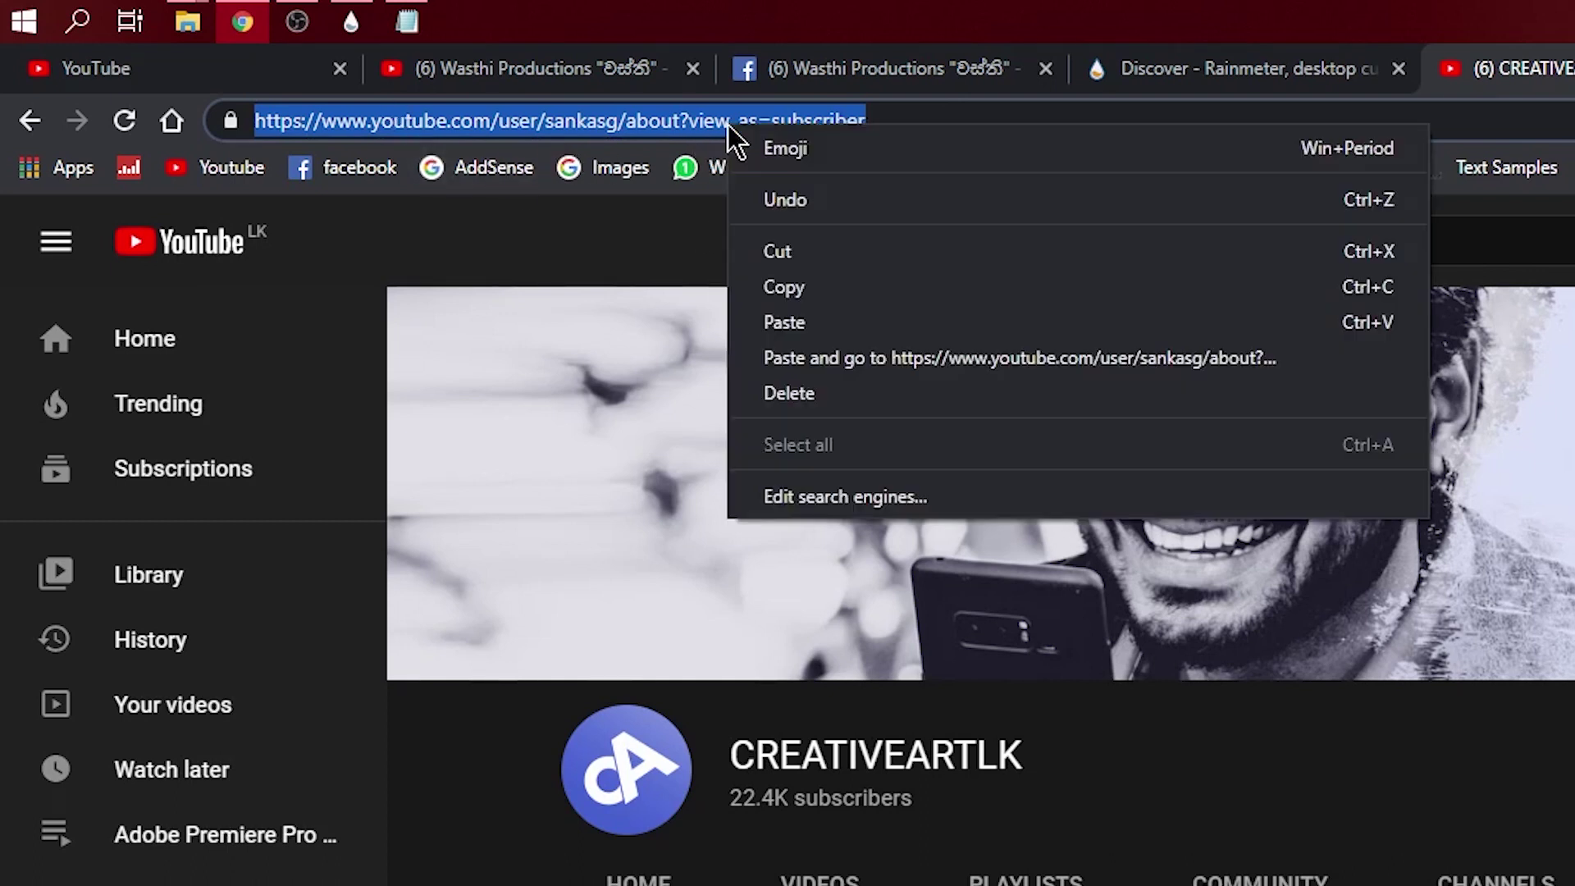
pyautogui.click(815, 291)
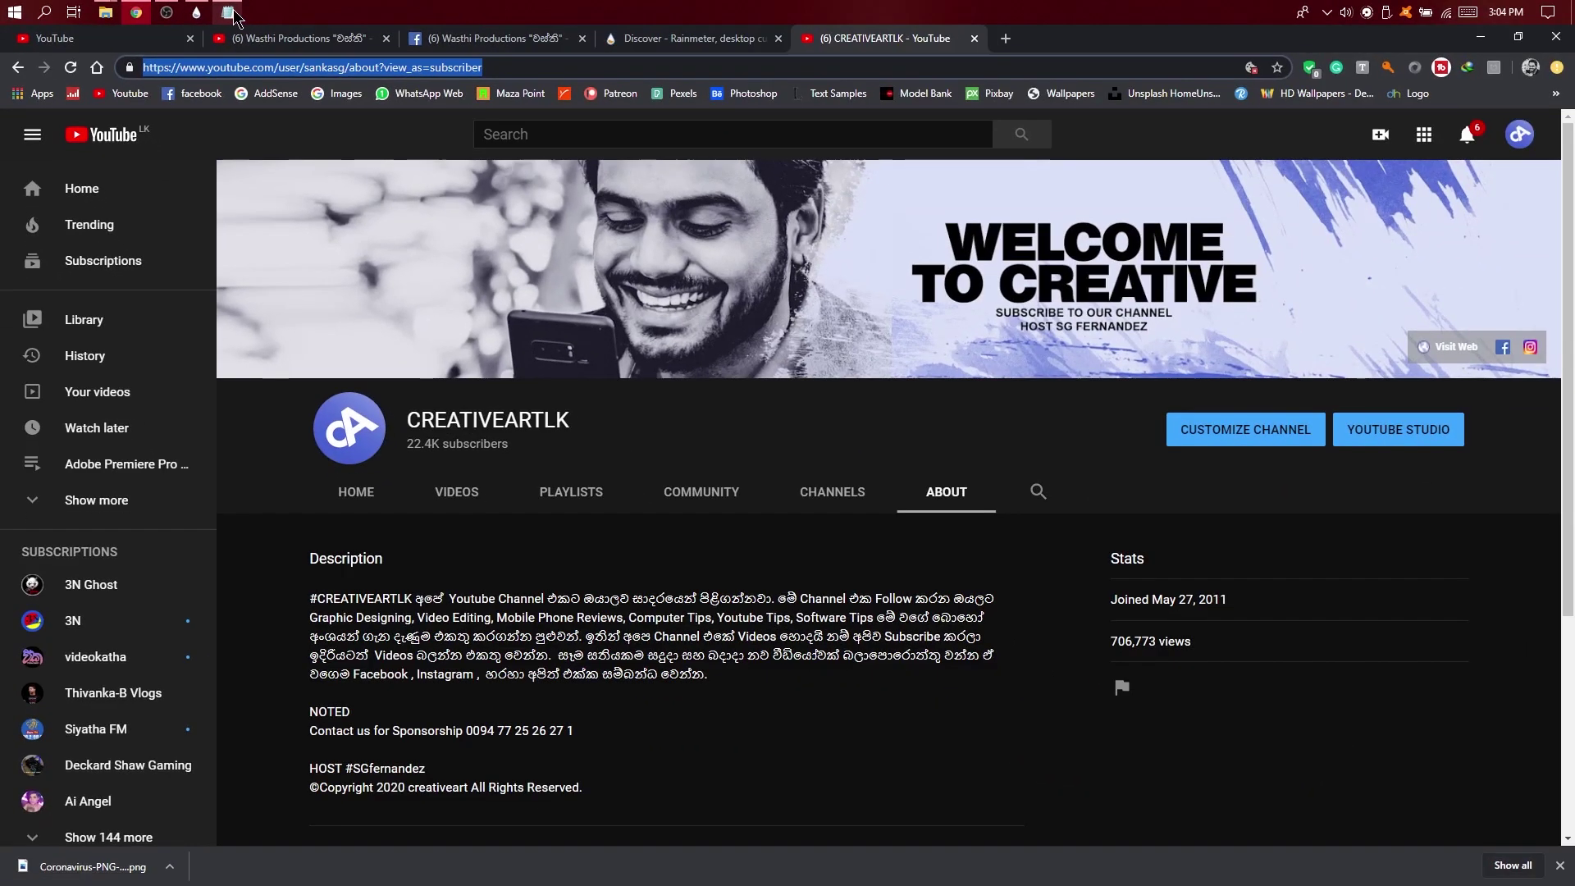
# Step: Switch back to Notepad, paste the copied About page address after "Channel=" and save the Subscribers-lowdpi file
pyautogui.moveTo(416, 27)
pyautogui.click(233, 15)
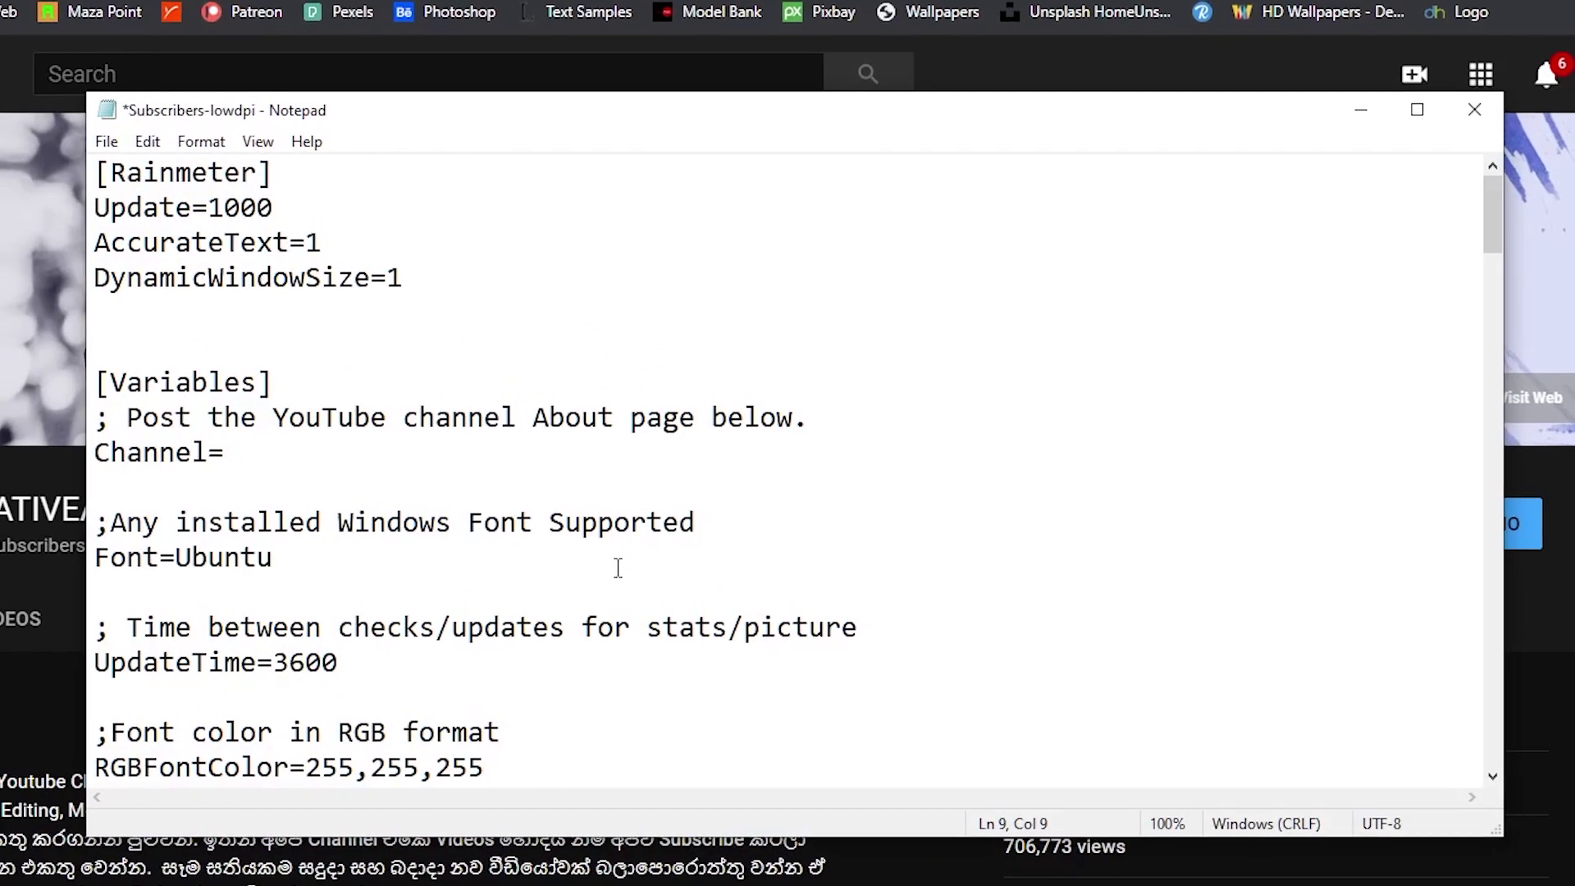
pyautogui.rightClick(618, 567)
pyautogui.click(240, 456)
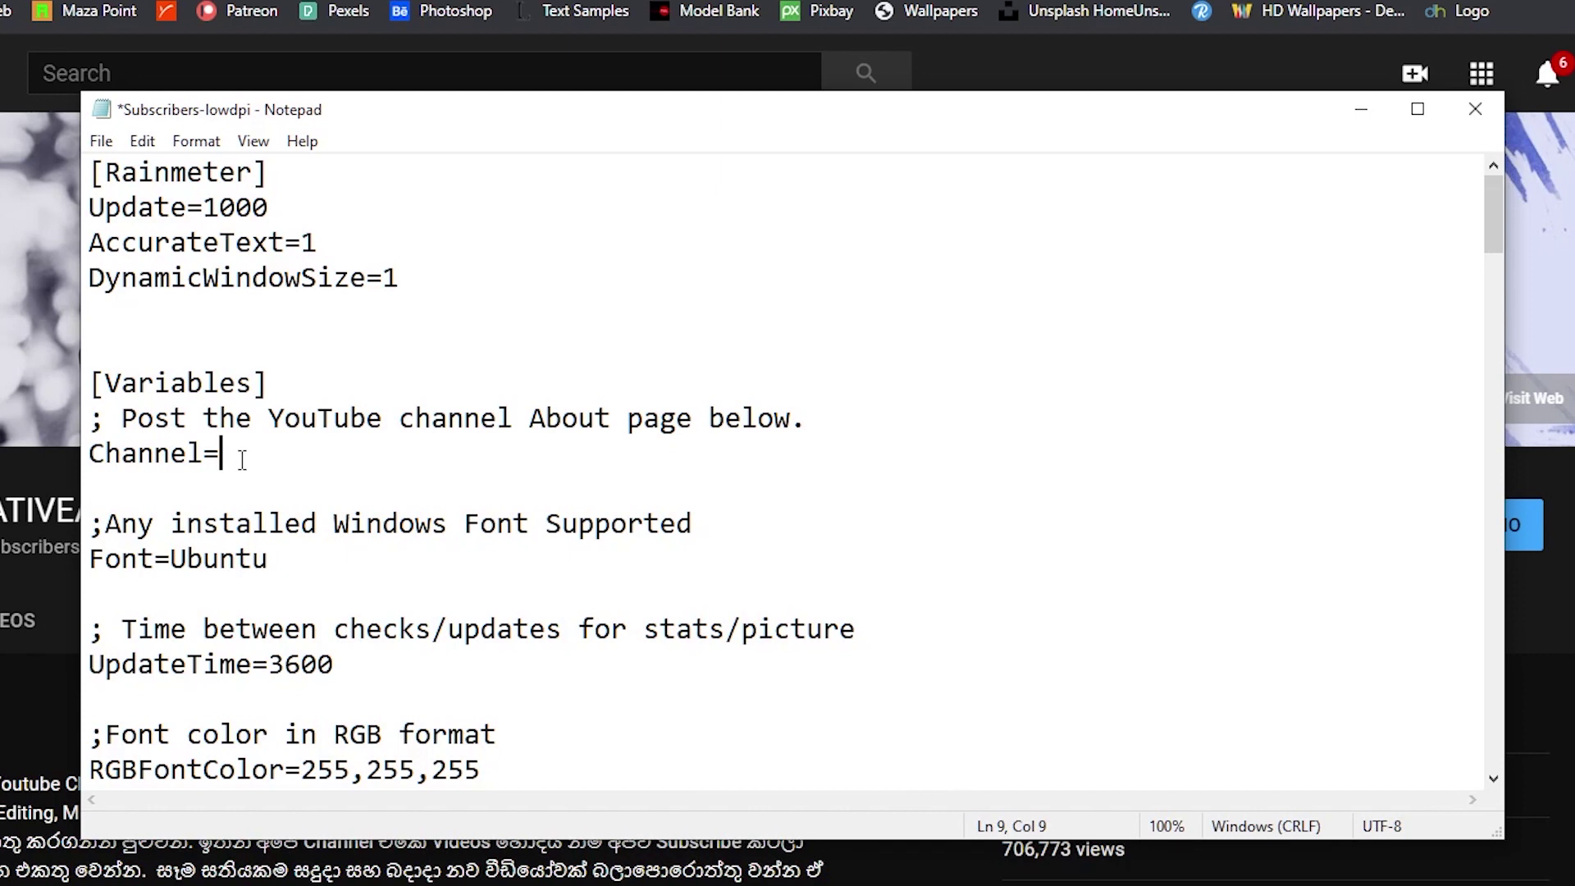
pyautogui.hotkey('ctrl', 'v')
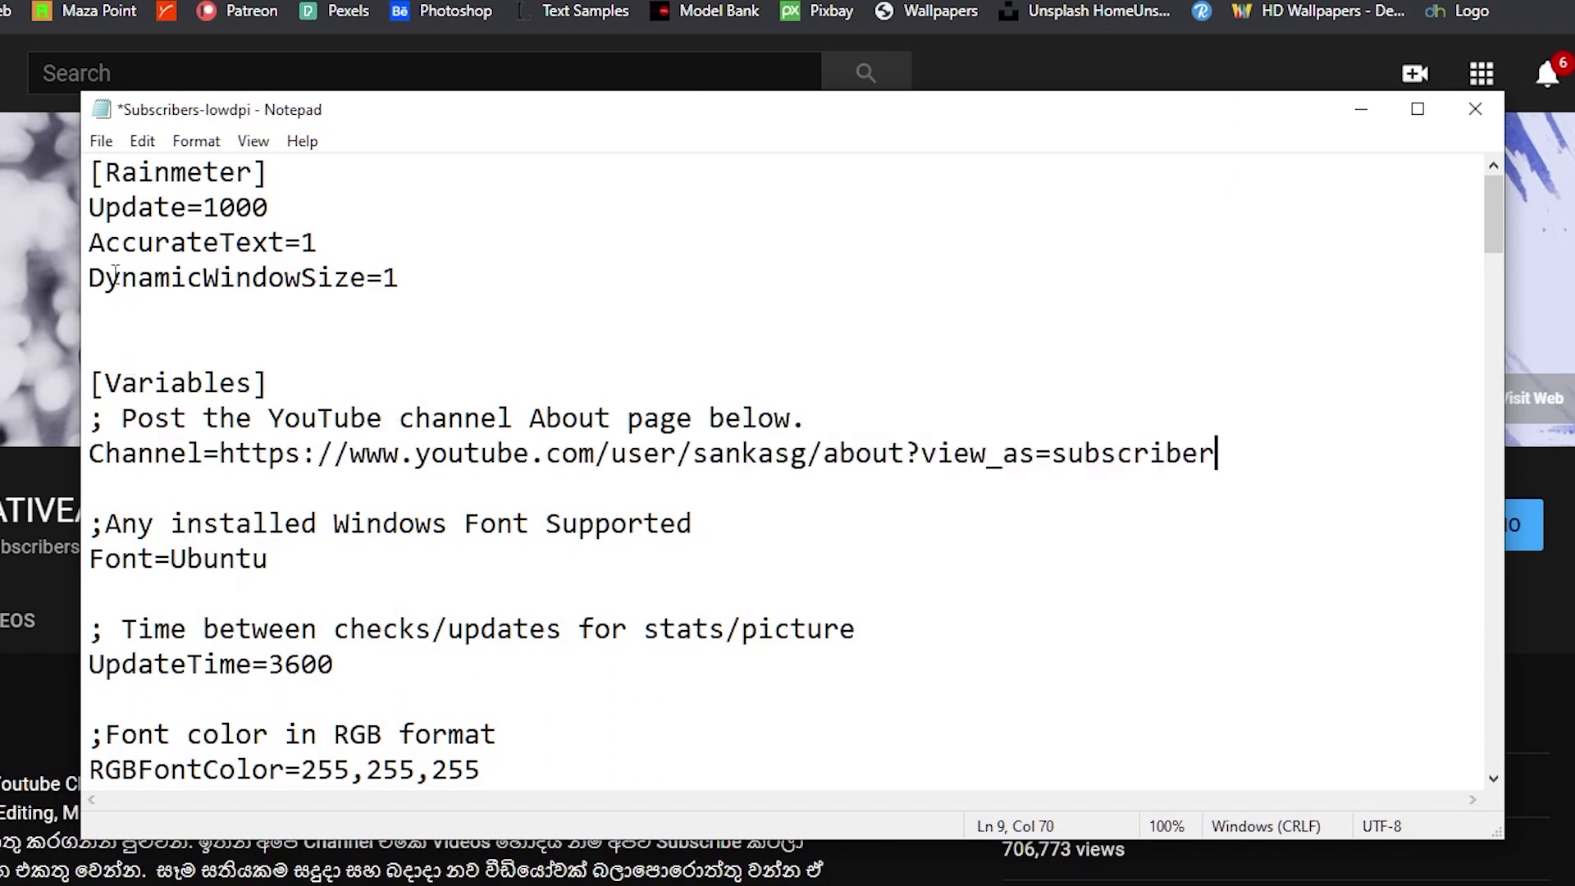
pyautogui.click(99, 141)
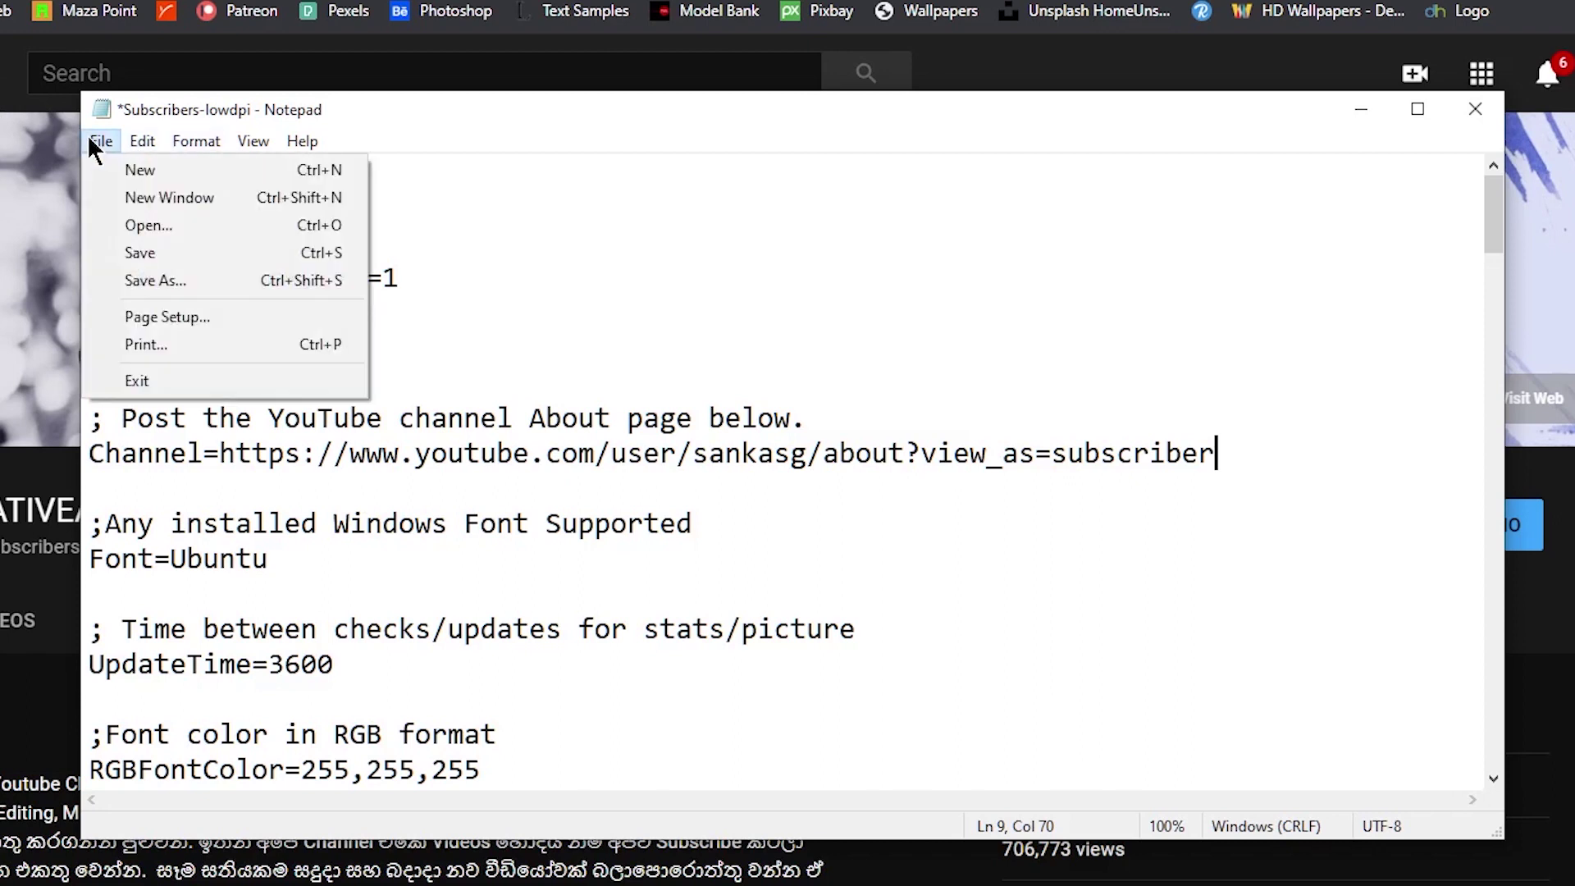
pyautogui.click(177, 256)
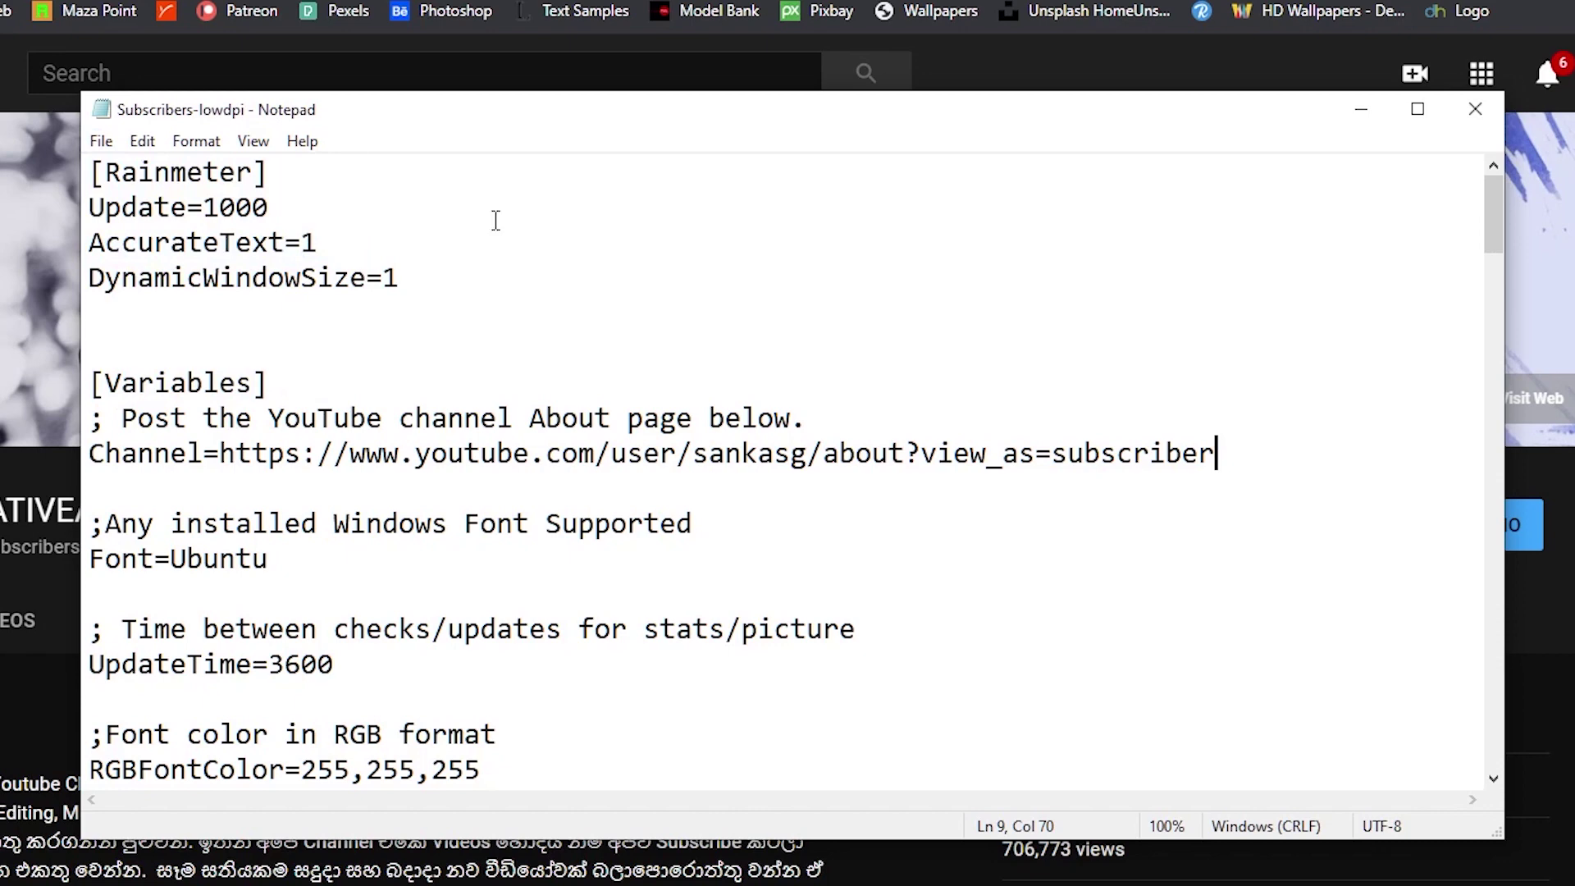
# Step: Close Notepad, return to Manage Rainmeter and load the Subscribers-lowdpi.ini skin onto the desktop
pyautogui.click(1475, 107)
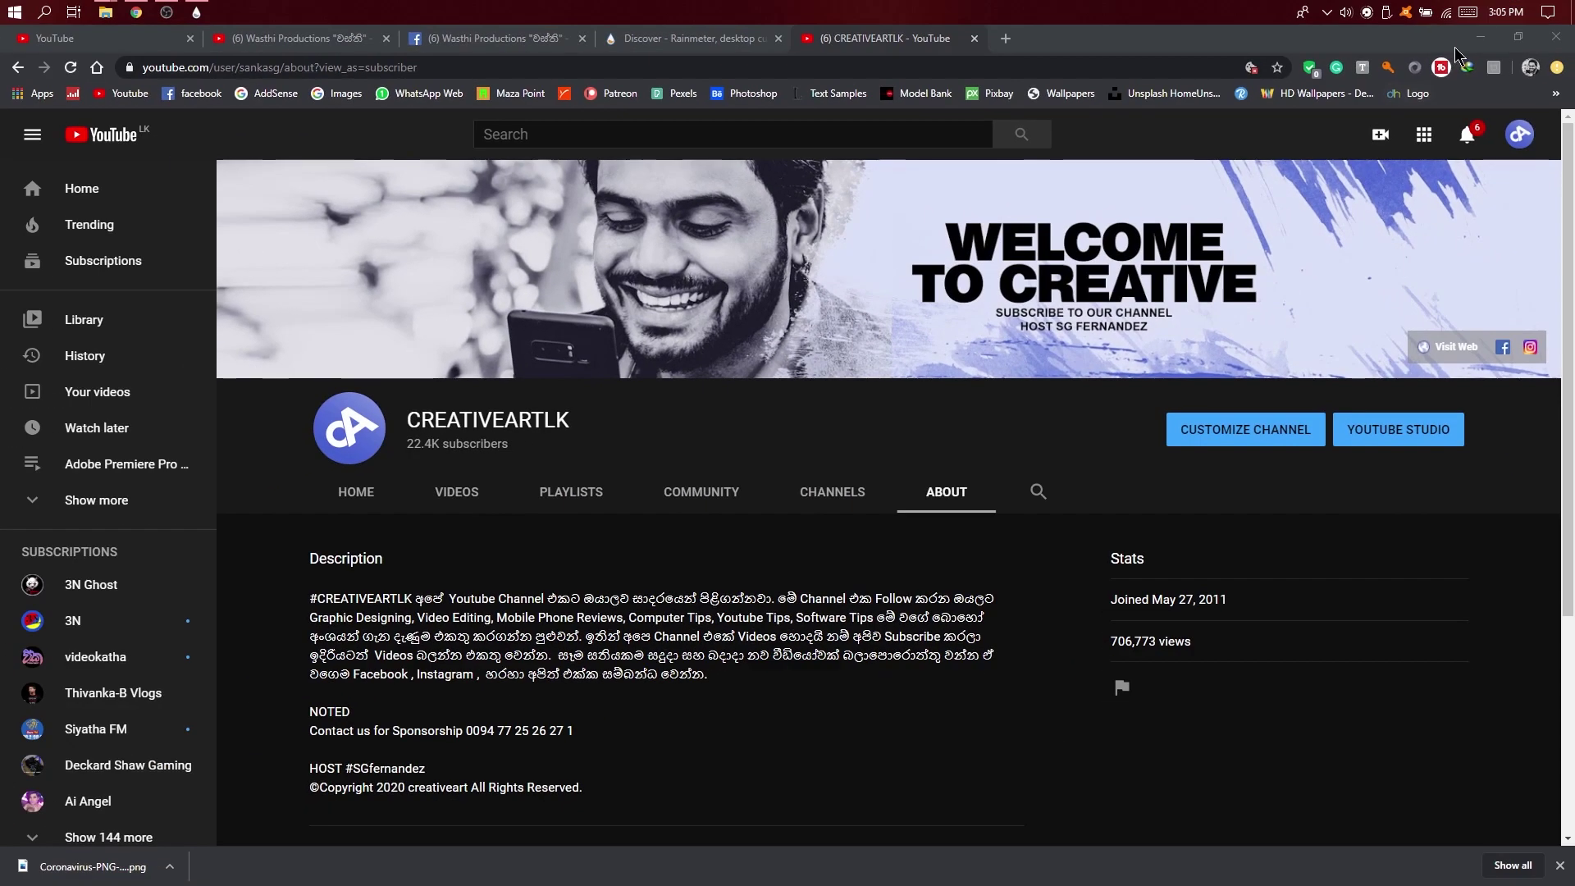
pyautogui.click(1479, 37)
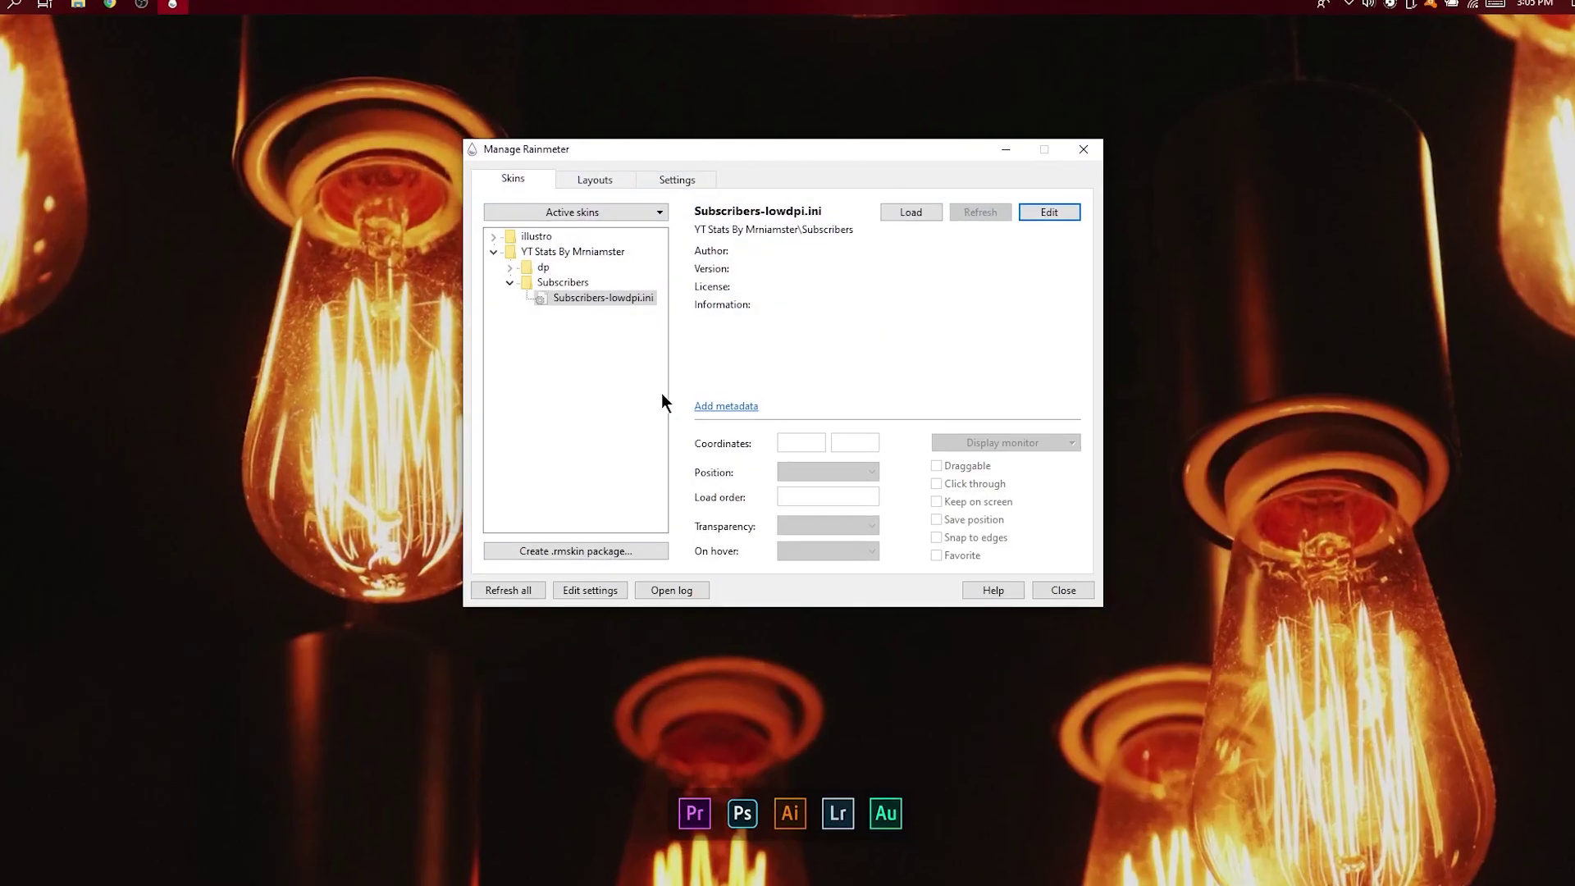
pyautogui.click(569, 360)
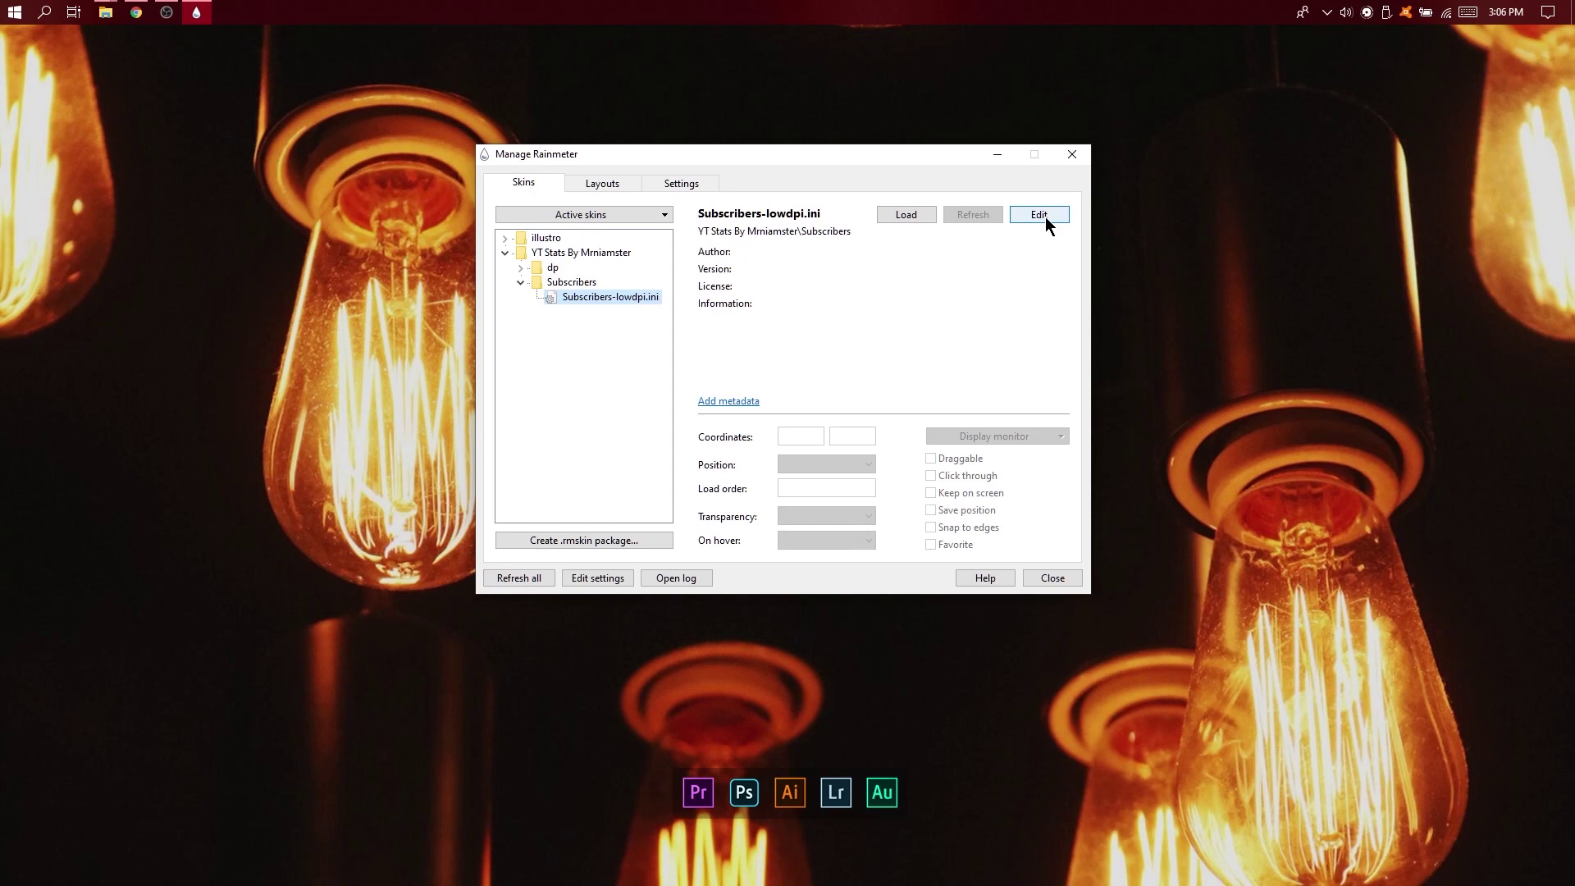
pyautogui.click(906, 215)
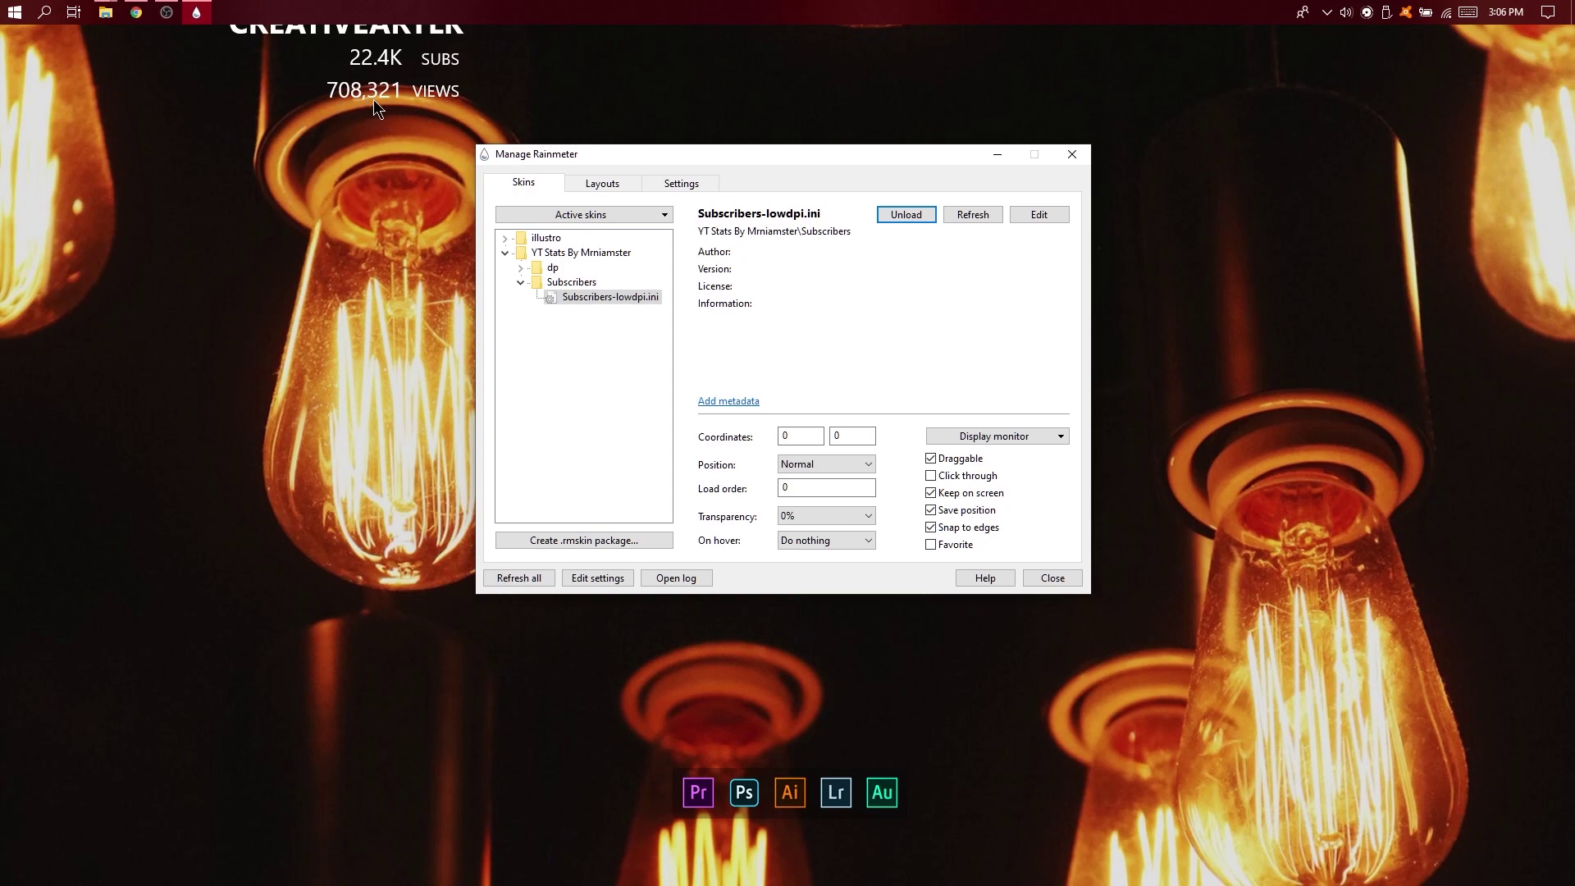
# Step: Unlock the Windows taskbar and move it to the bottom edge of the screen to uncover the subscriber widget
pyautogui.rightClick(712, 10)
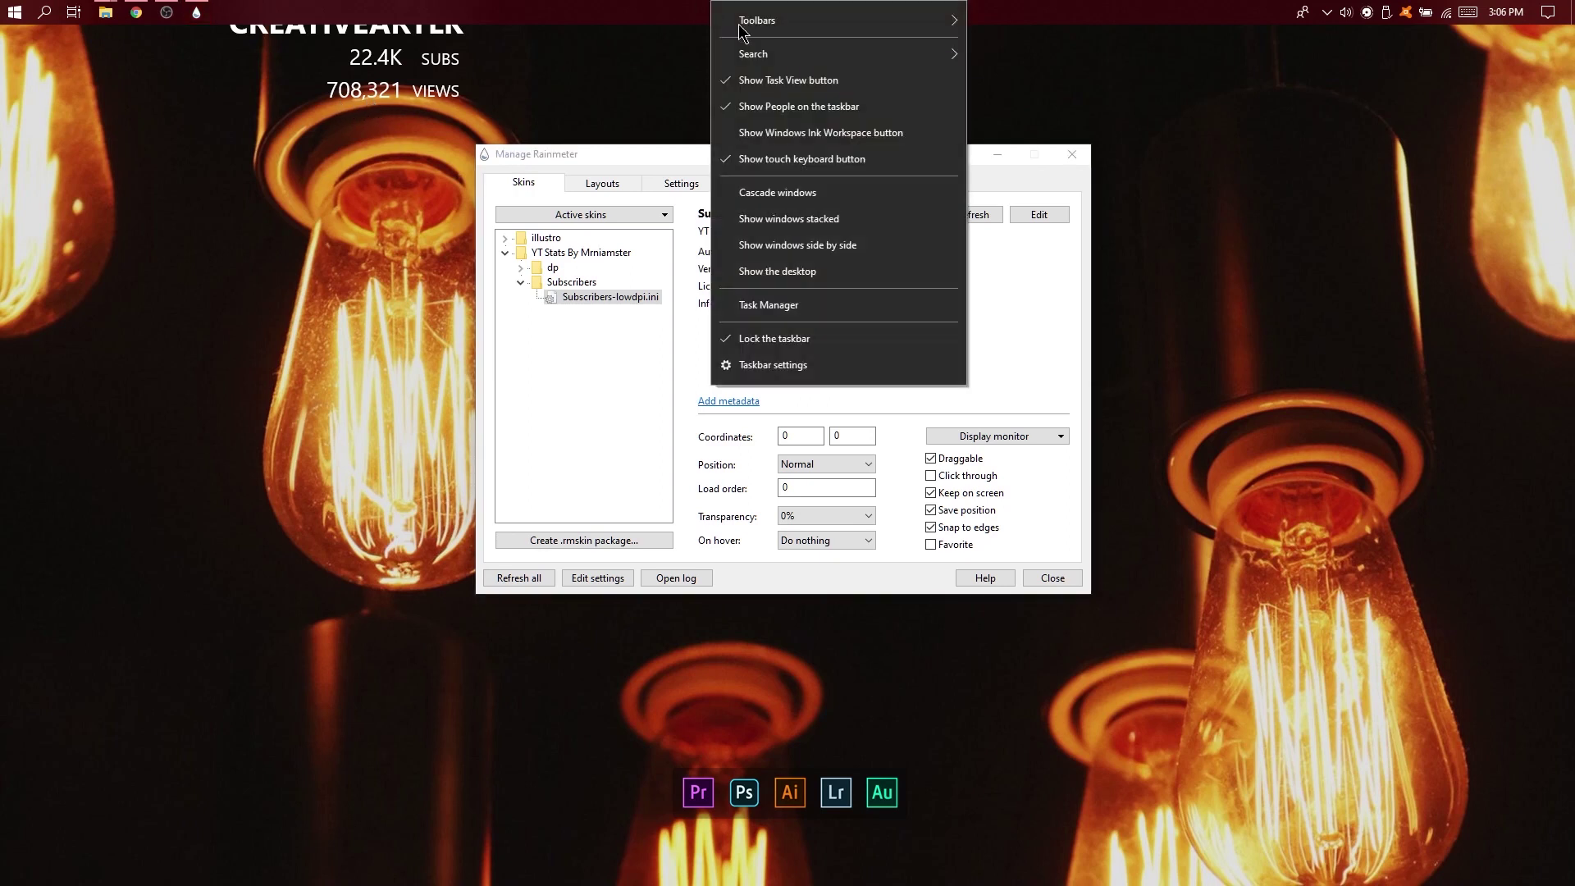
pyautogui.click(774, 339)
pyautogui.moveTo(863, 10); pyautogui.dragTo(770, 594)
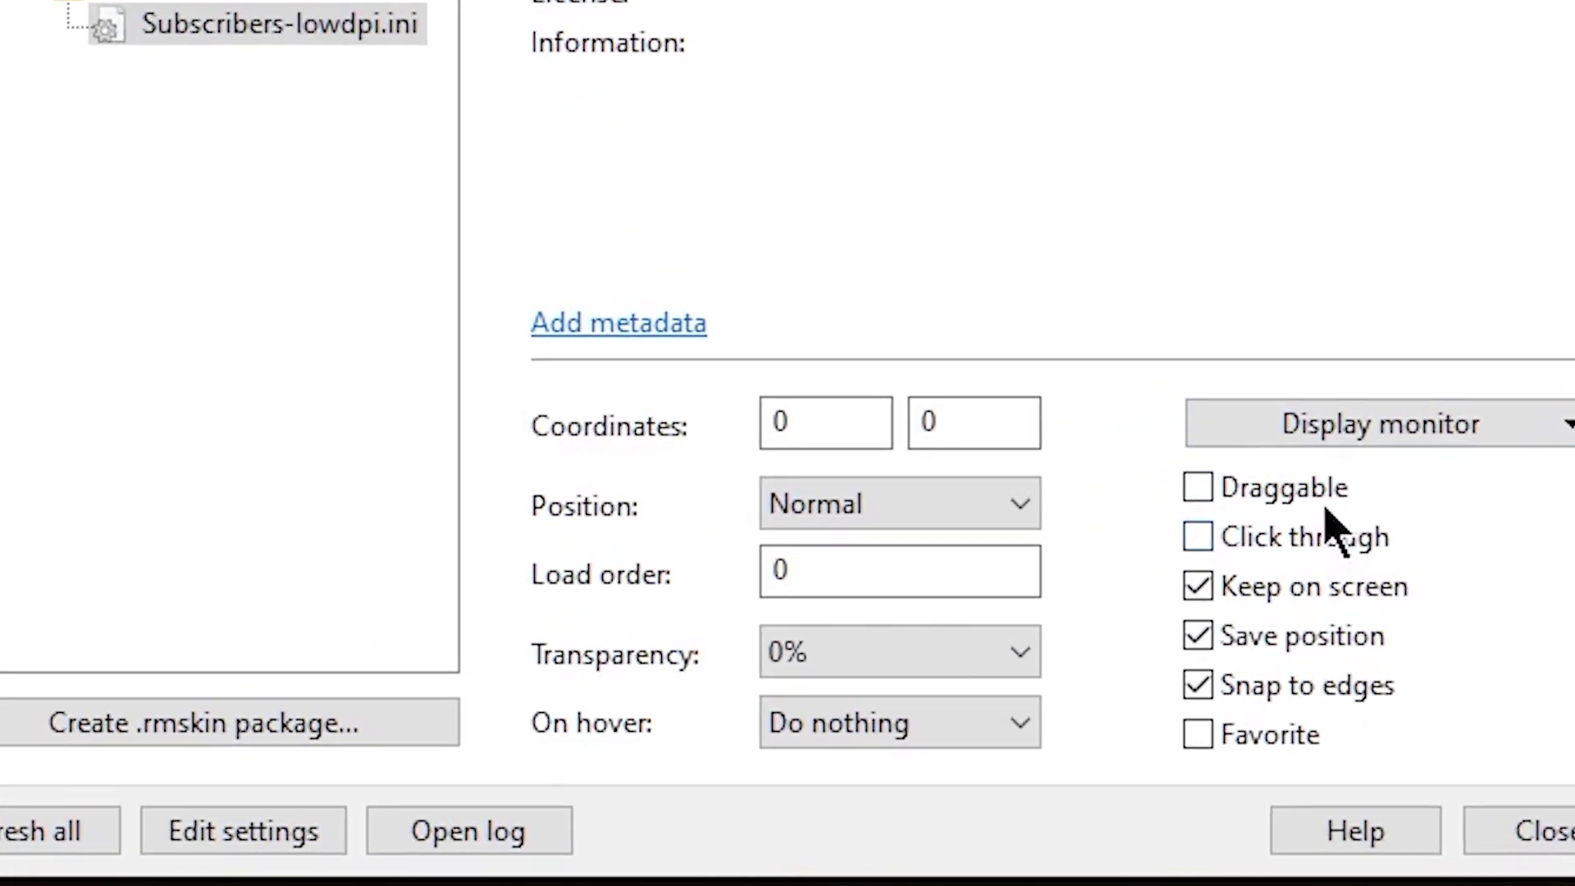
# Step: Enable Draggable for the Subscribers skin and move the widget to the desktop's upper-right area, at about 1206, 80
pyautogui.click(1206, 488)
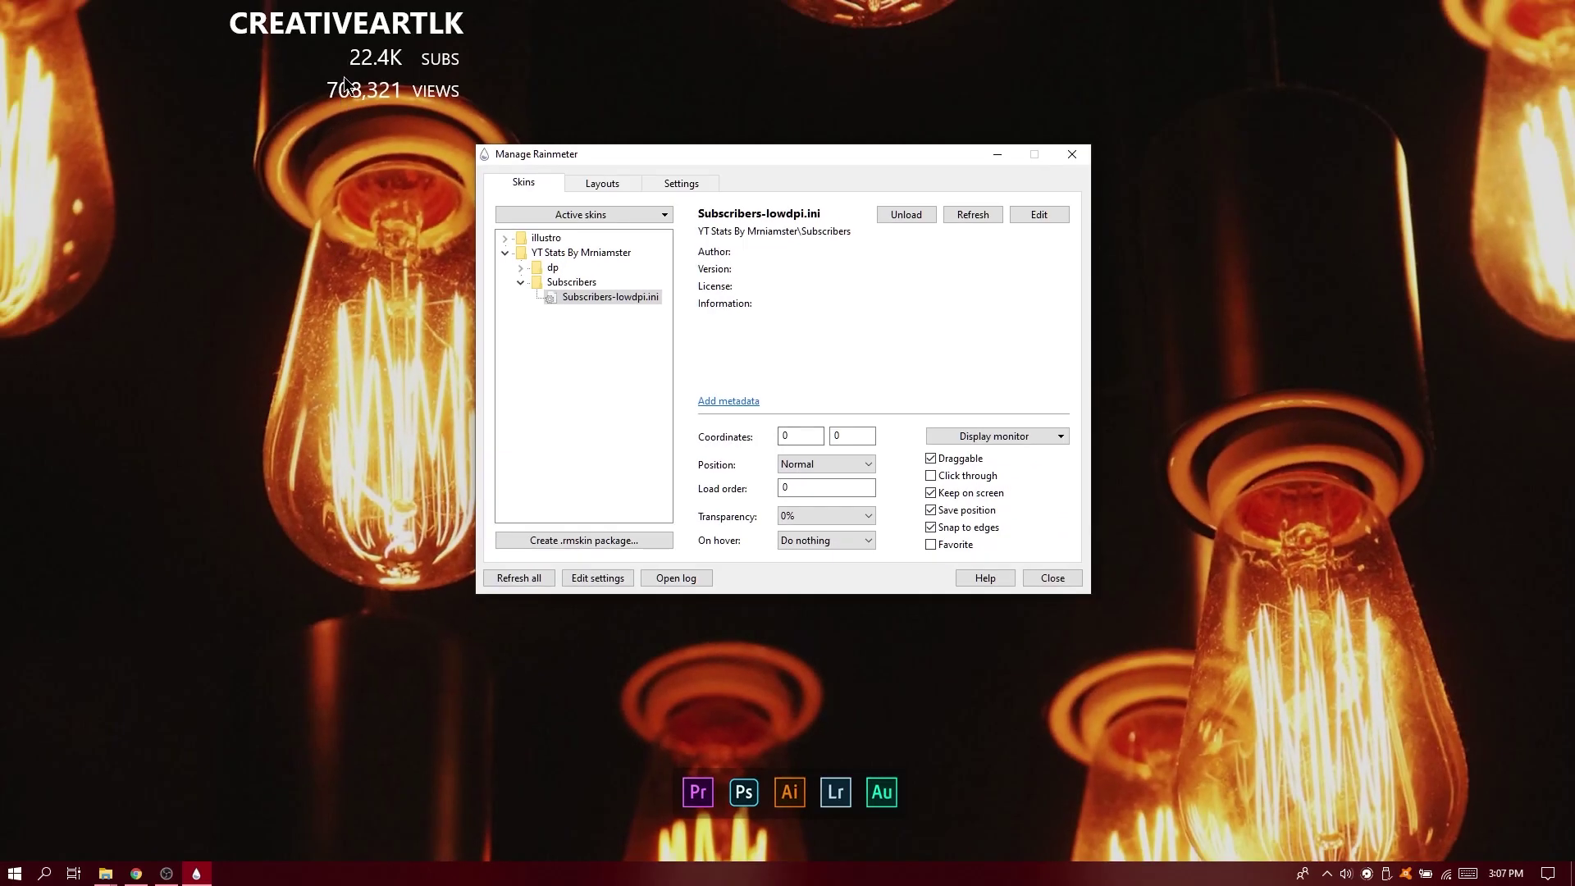
pyautogui.click(535, 48)
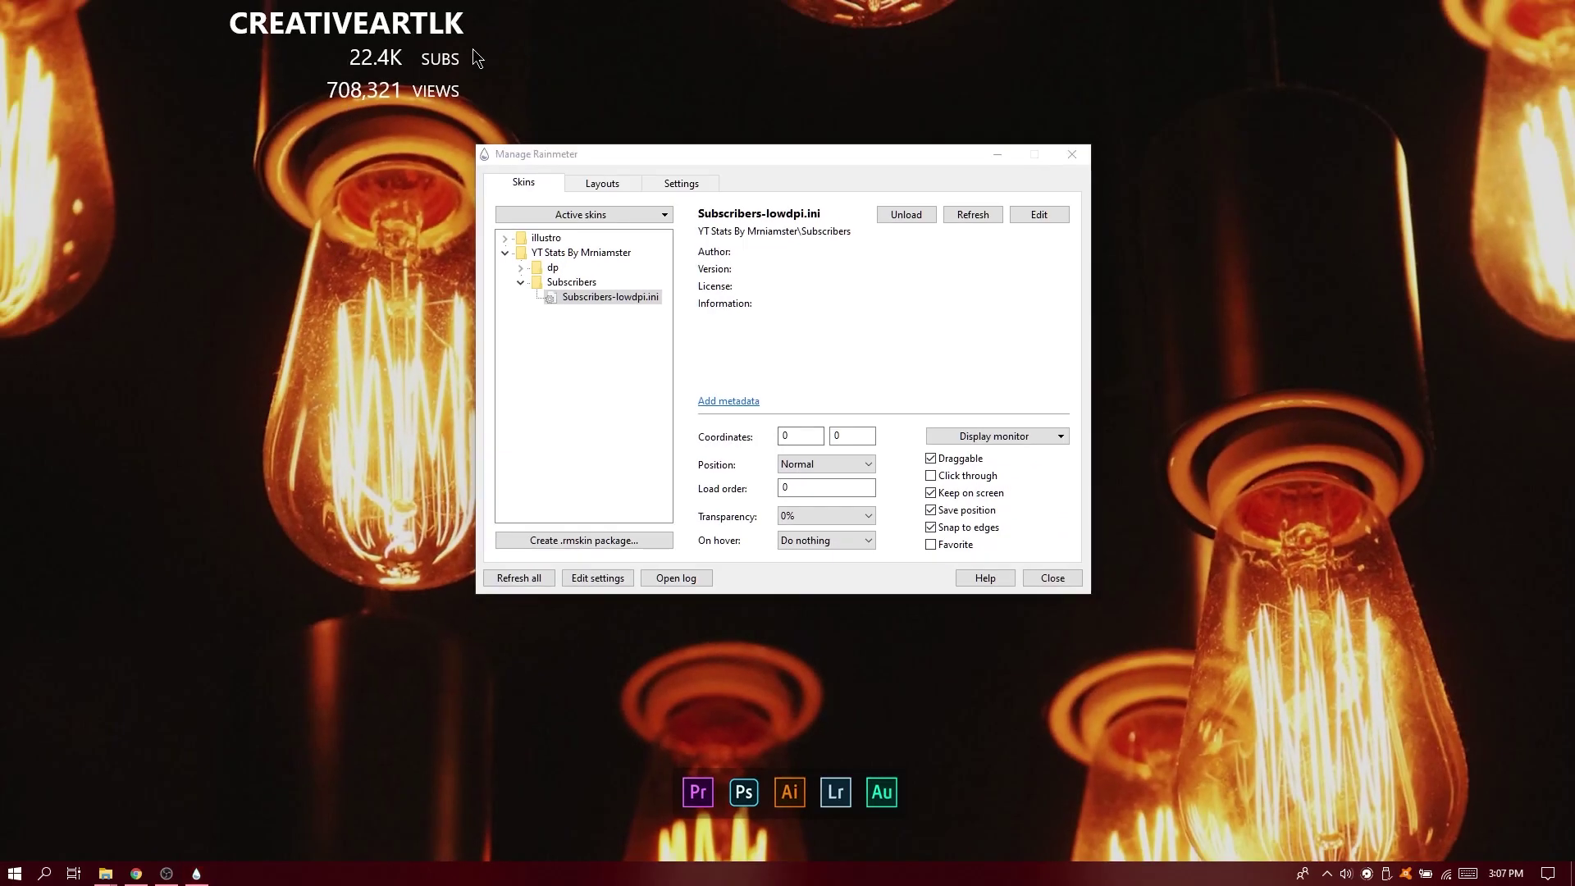
pyautogui.moveTo(395, 23); pyautogui.dragTo(1330, 135)
pyautogui.moveTo(1346, 97); pyautogui.dragTo(1334, 86)
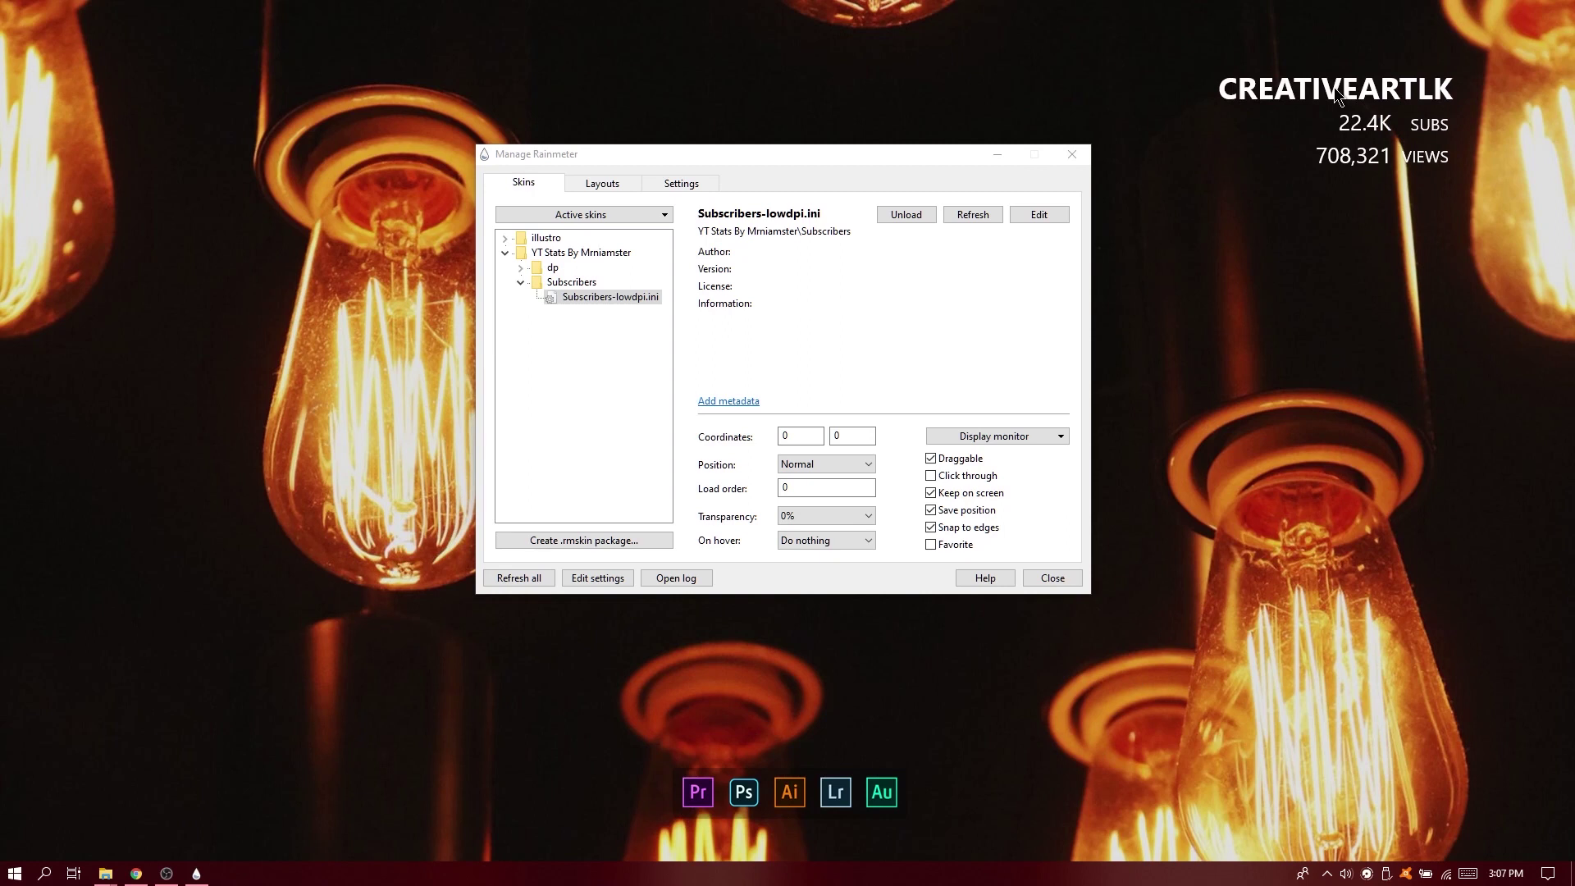
# Step: Return the taskbar to the top edge of the screen locked in place, and close Manage Rainmeter
pyautogui.moveTo(945, 872); pyautogui.dragTo(952, 23)
pyautogui.rightClick(820, 12)
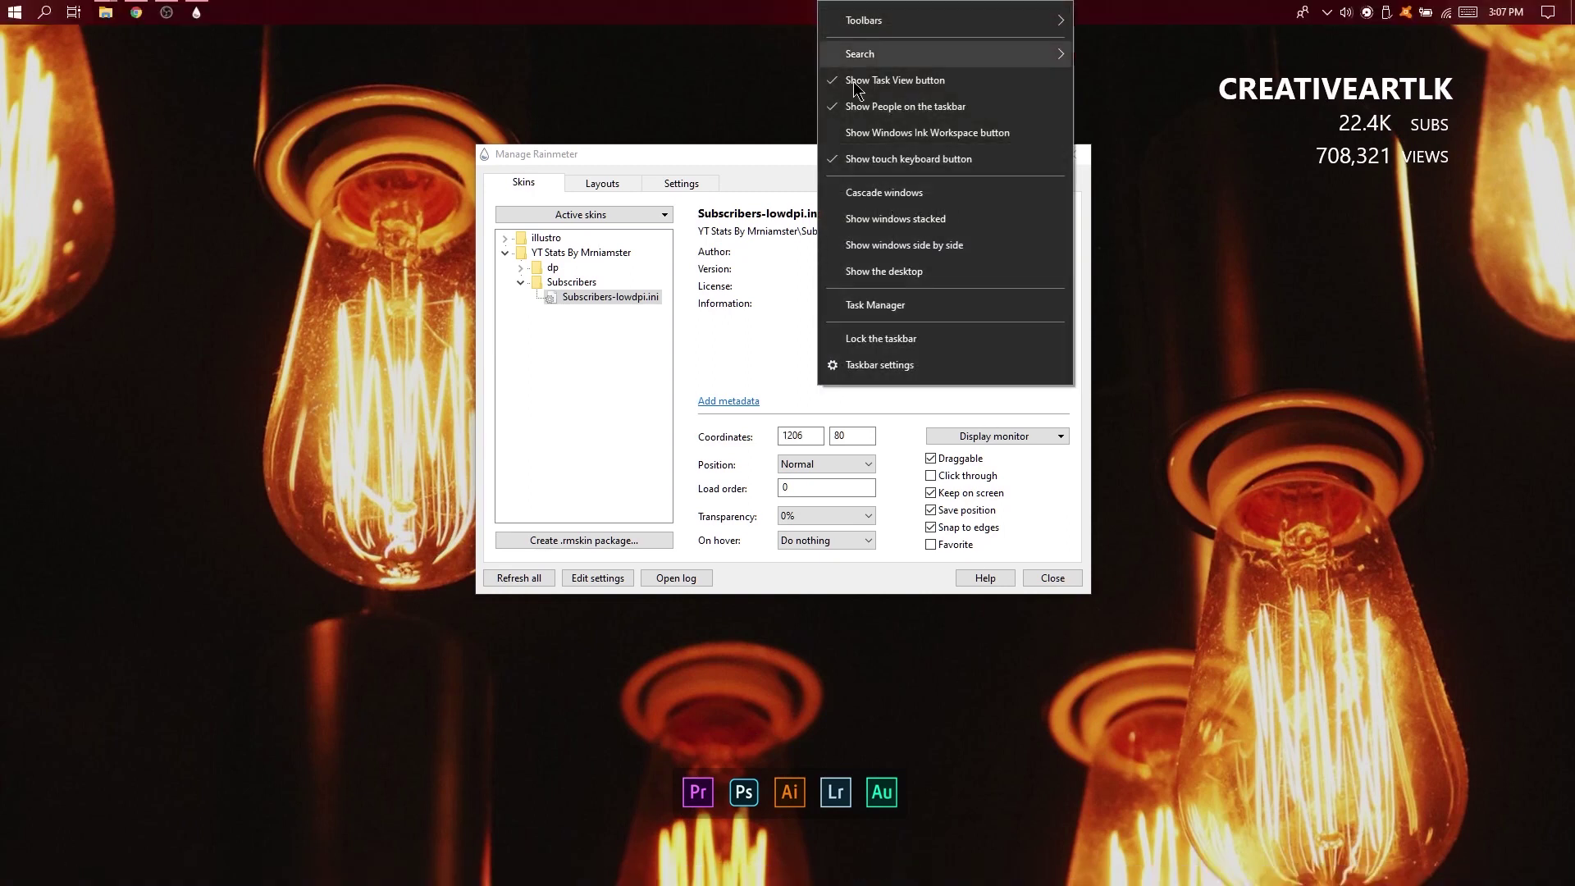
pyautogui.click(916, 346)
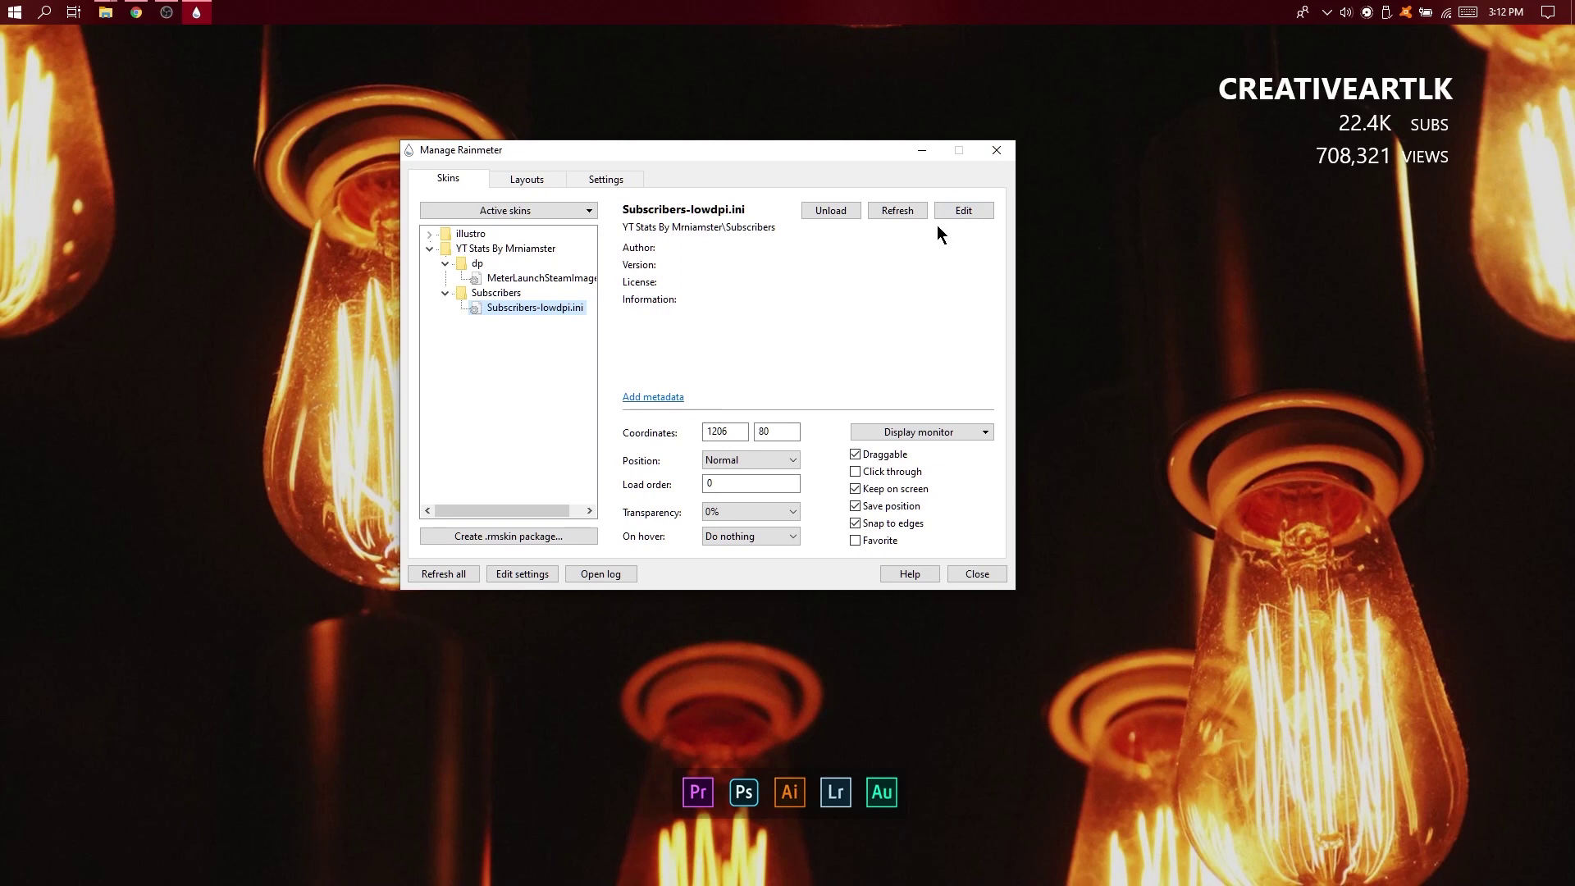
pyautogui.click(993, 158)
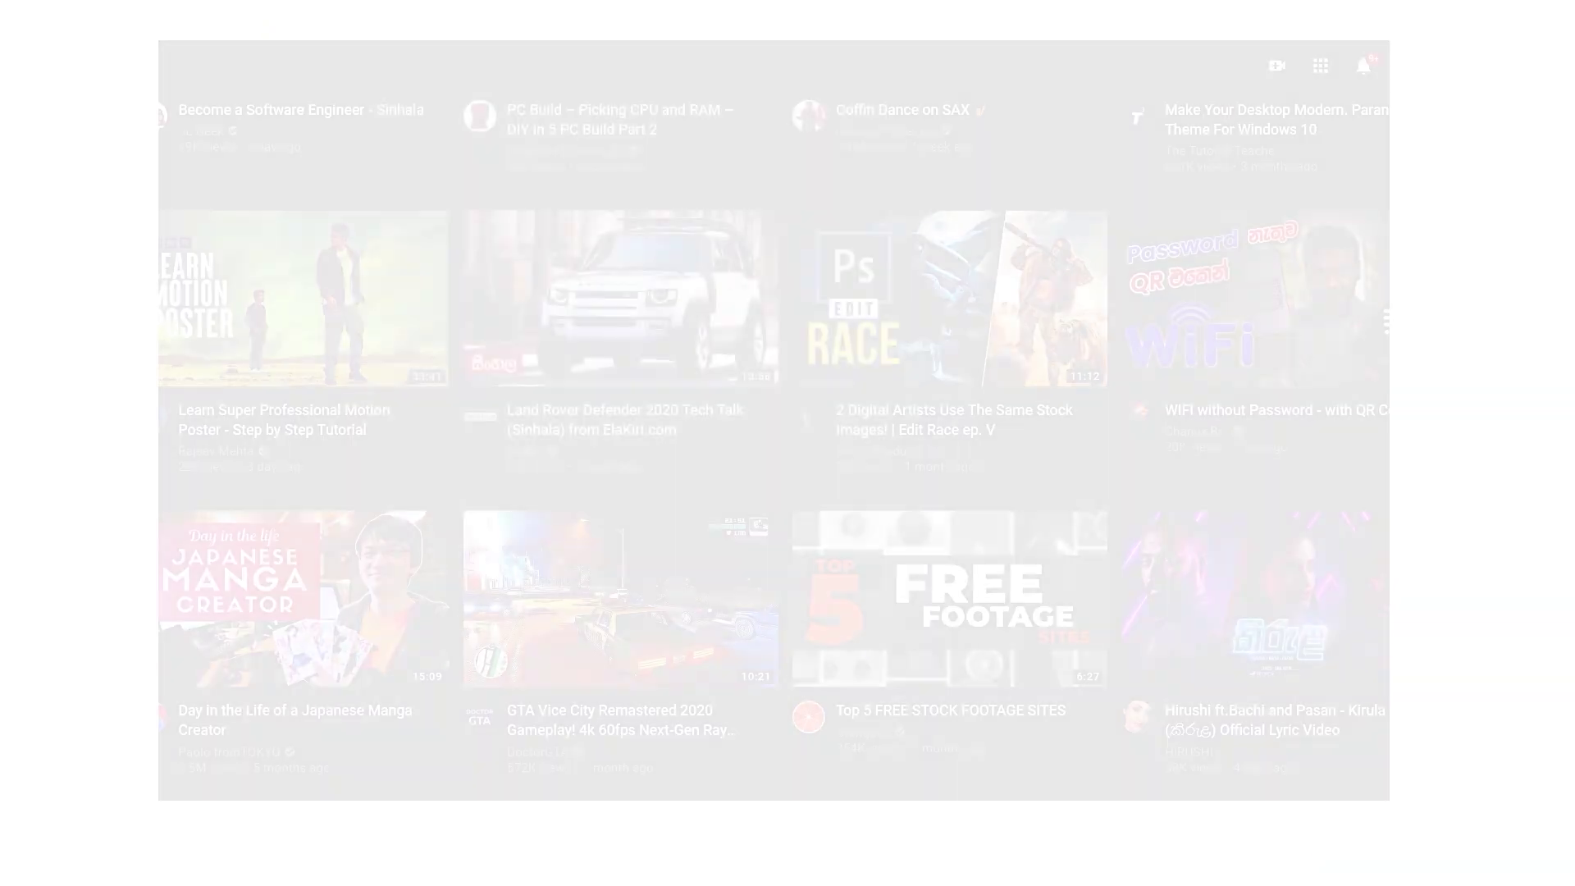
# Step: Search YouTube for "creativeartlk" and browse the uploads on the CREATIVEARTLK channel's Videos page
pyautogui.write('creativeartlk')
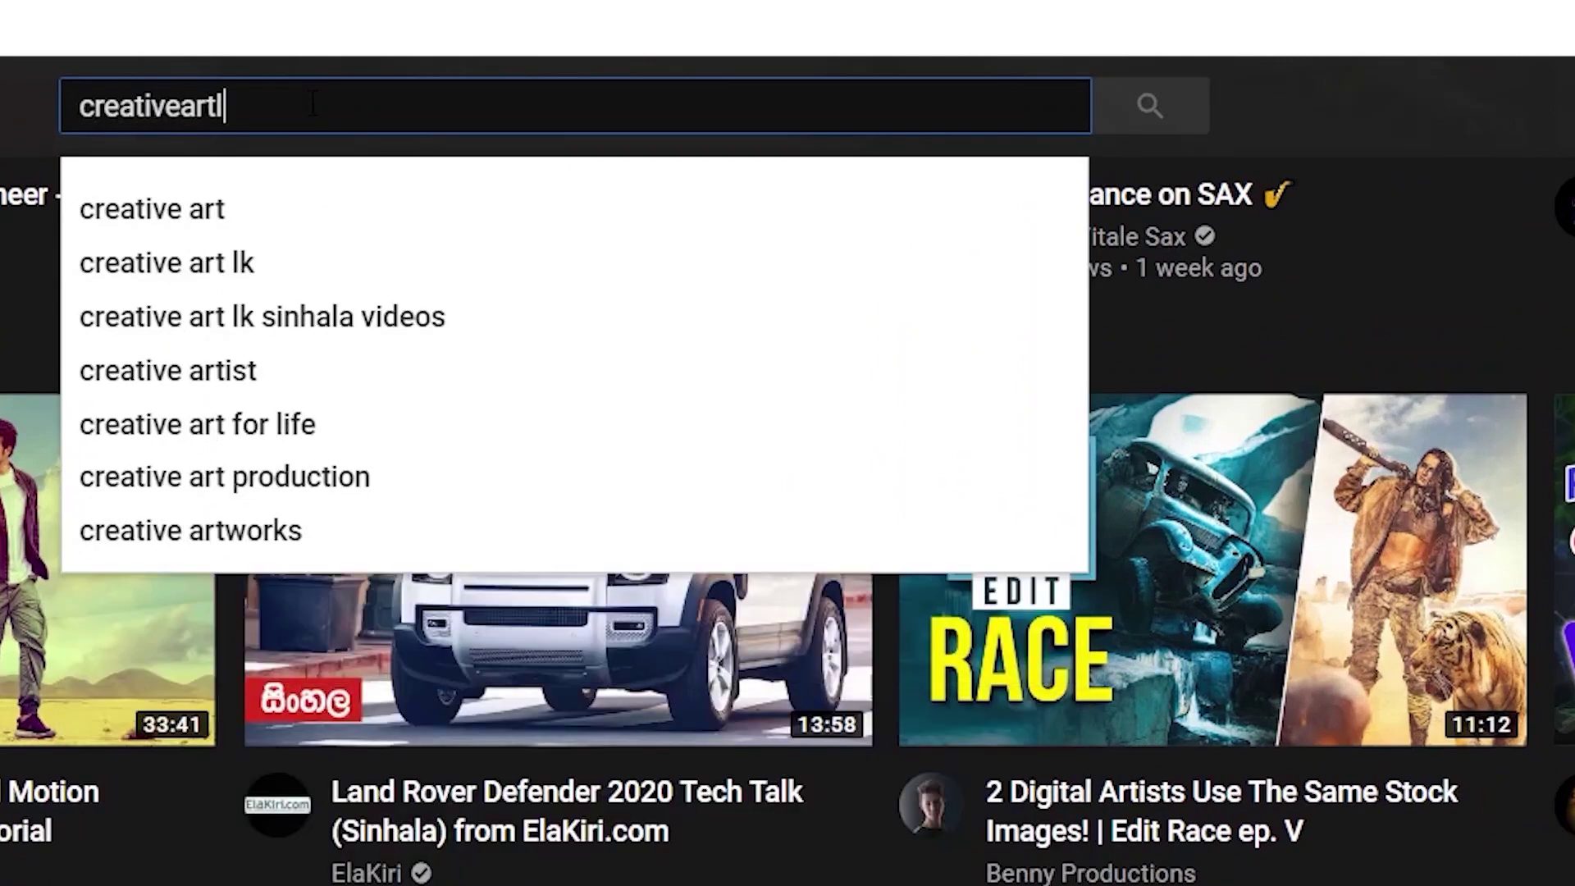
pyautogui.press('Return')
pyautogui.click(553, 235)
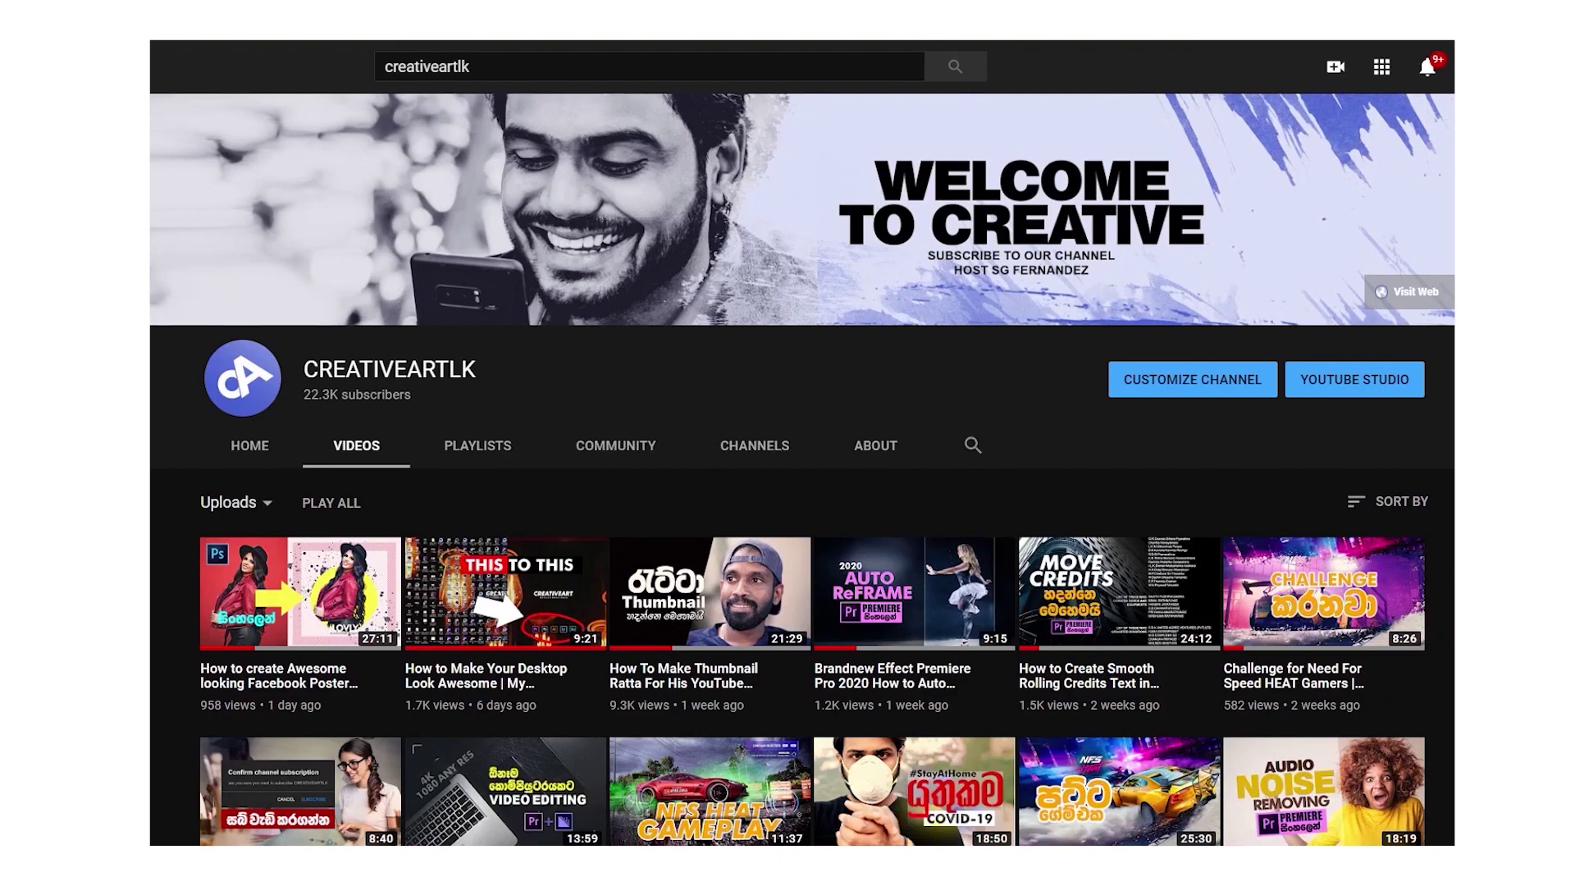
pyautogui.scroll(-5, 803, 469)
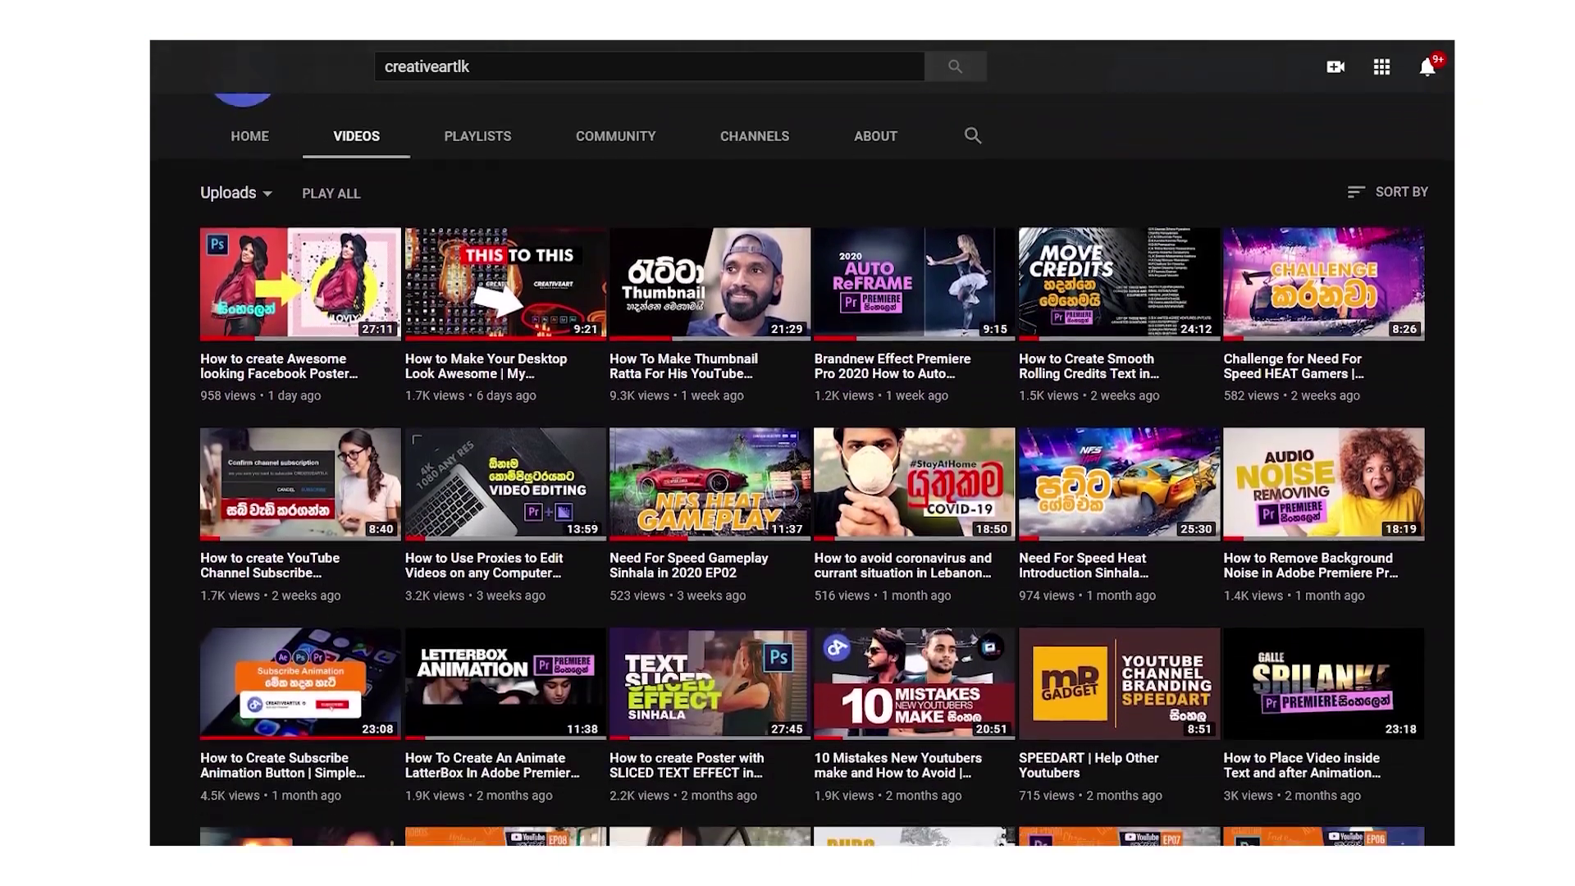
pyautogui.scroll(-6, 223, 515)
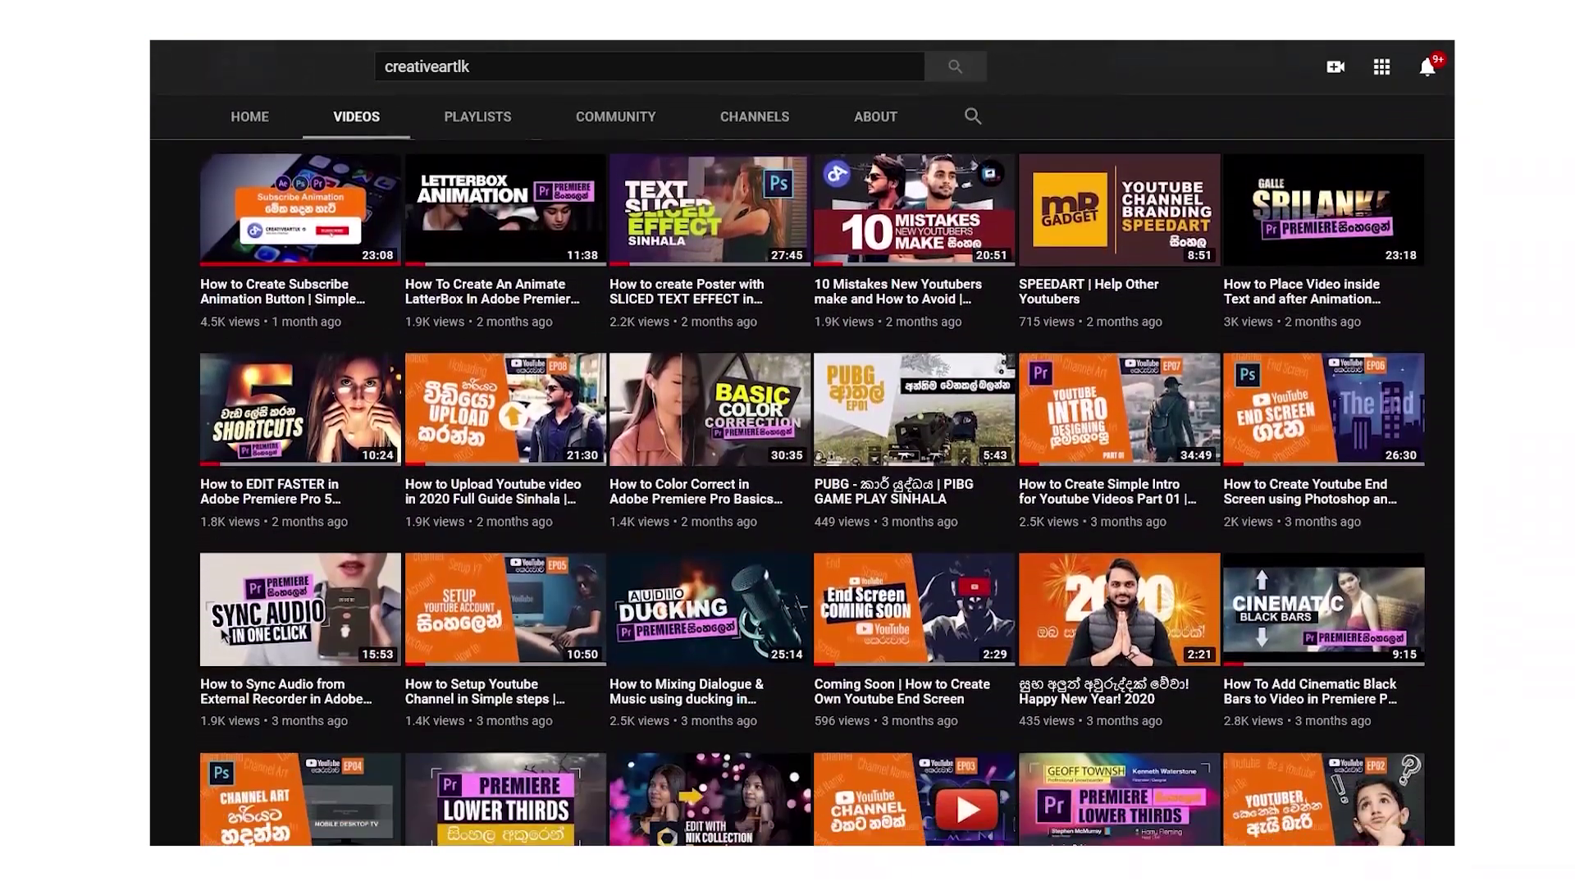
pyautogui.scroll(-6, 223, 515)
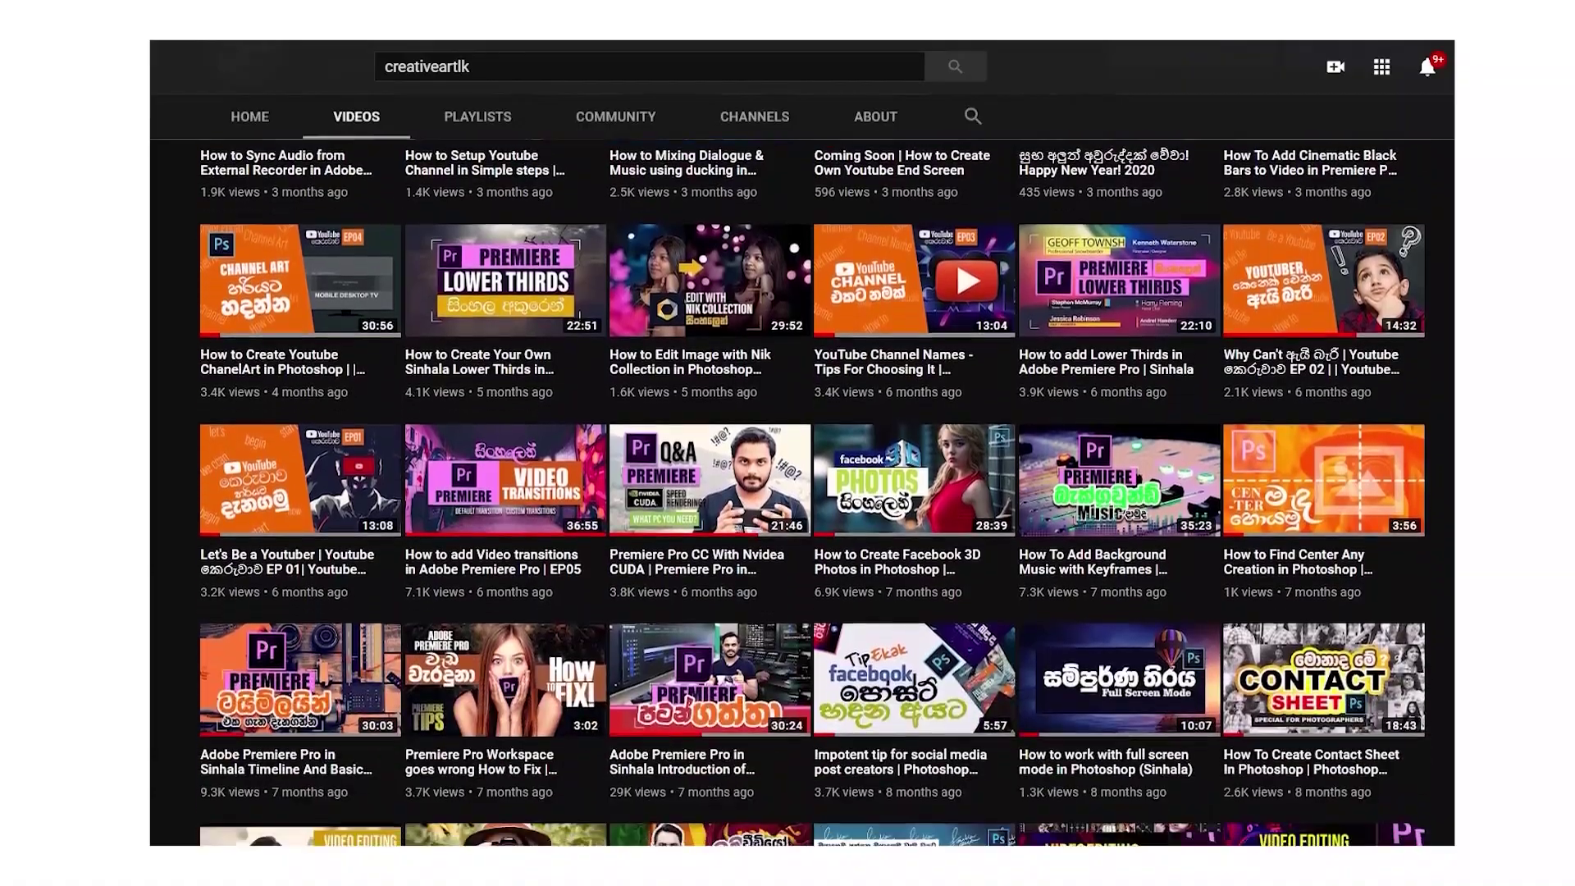